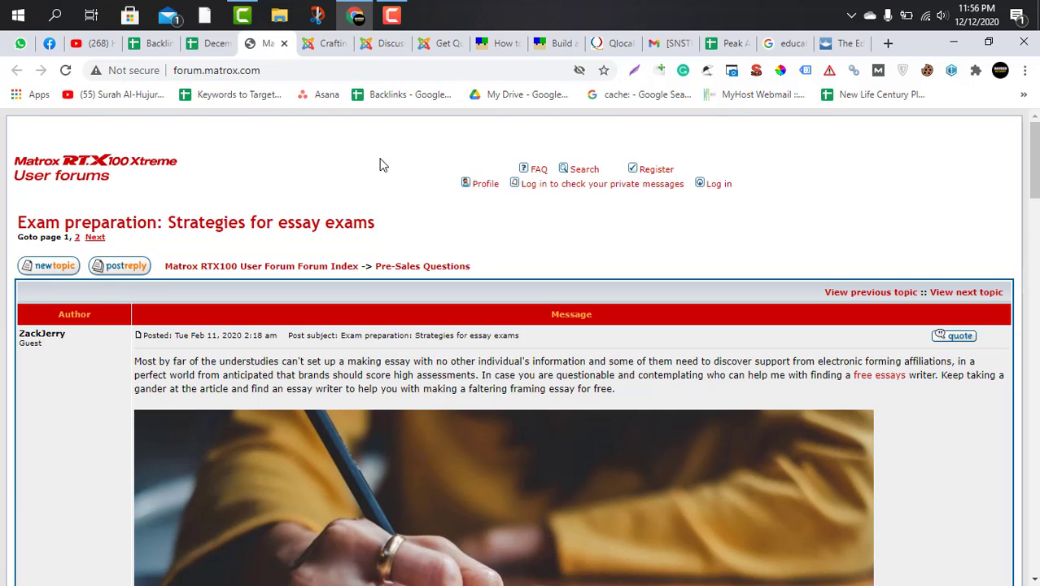
Examine the opening post and address of the Matrox forum topic "Exam preparation: Strategies for essay exams".
{"action": "left_click", "coordinate": [400, 71]}
{"action": "scroll", "coordinate": [443, 258], "scroll_direction": "down", "scroll_amount": 5}
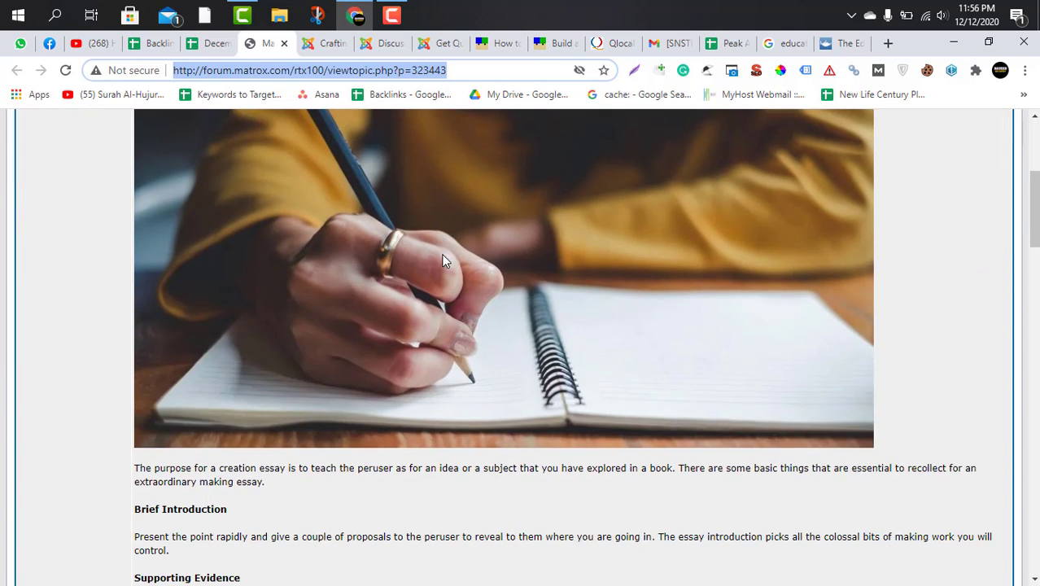
{"action": "scroll", "coordinate": [441, 255], "scroll_direction": "up", "scroll_amount": 5}
{"action": "scroll", "coordinate": [431, 260], "scroll_direction": "down", "scroll_amount": 1}
{"action": "scroll", "coordinate": [429, 263], "scroll_direction": "up", "scroll_amount": 1}
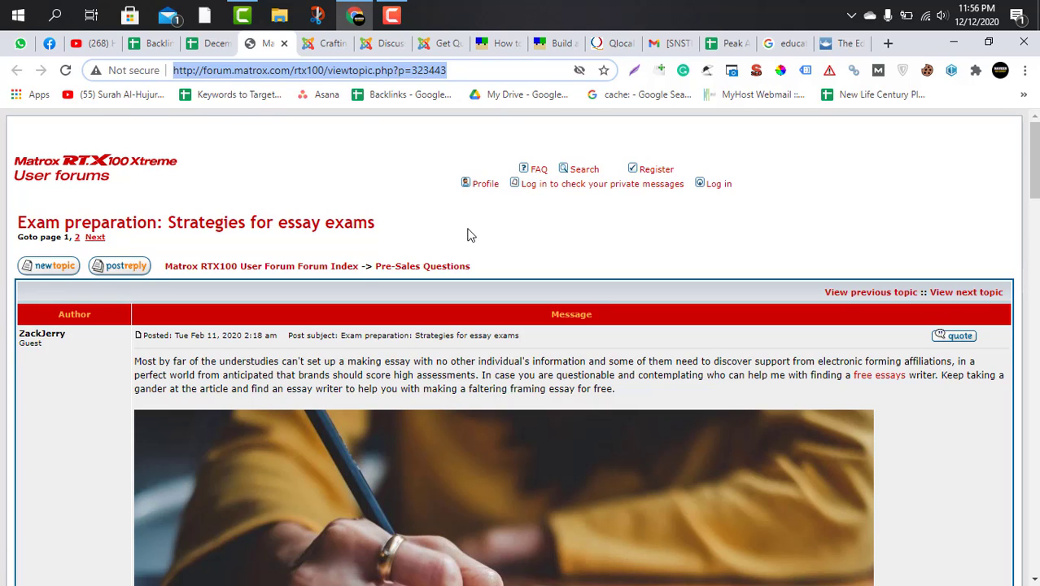
{"action": "scroll", "coordinate": [468, 235], "scroll_direction": "down", "scroll_amount": 3}
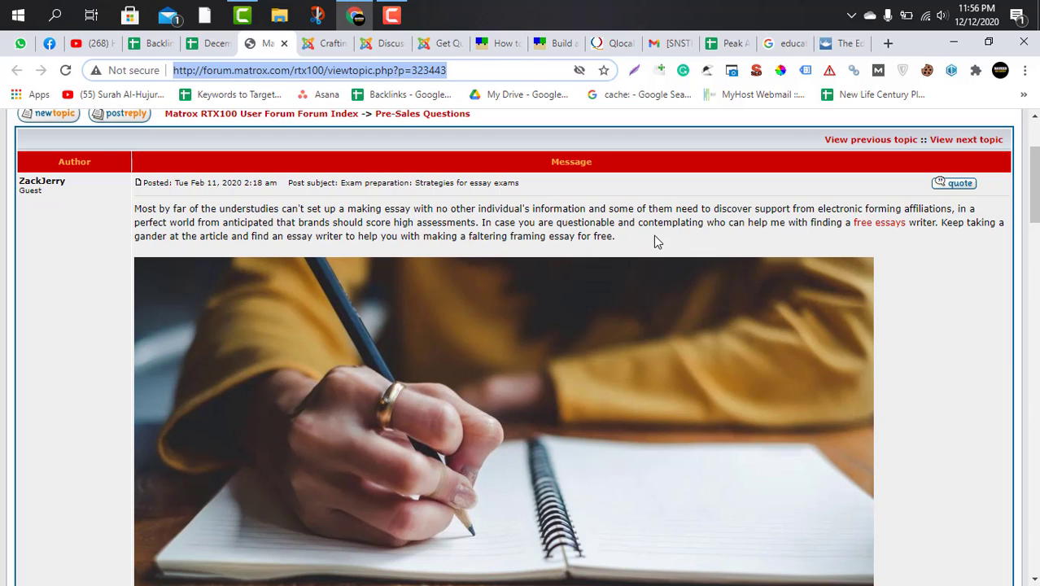
{"action": "scroll", "coordinate": [653, 235], "scroll_direction": "up", "scroll_amount": 3}
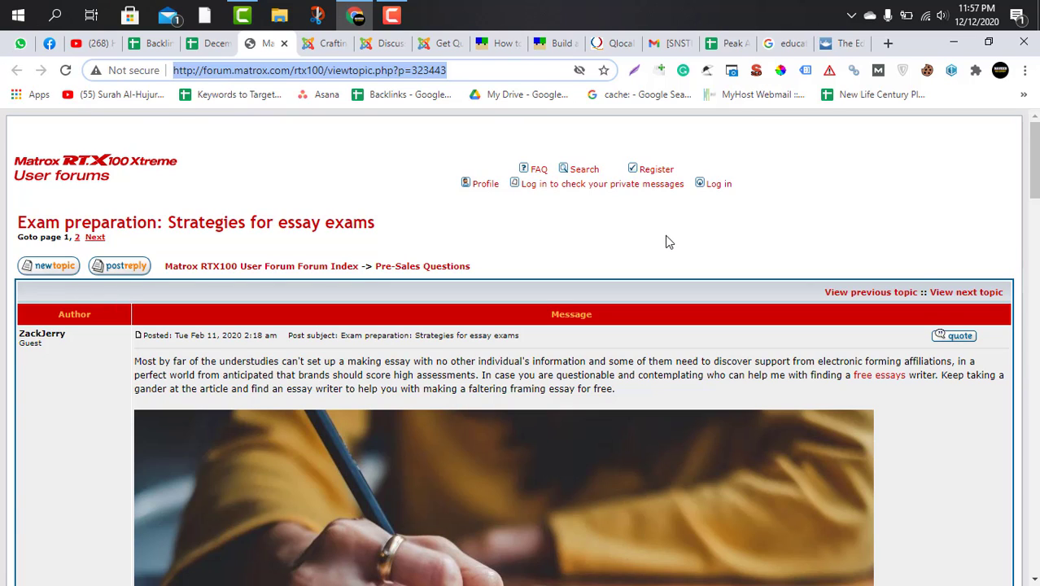
{"action": "scroll", "coordinate": [636, 254], "scroll_direction": "down", "scroll_amount": 3}
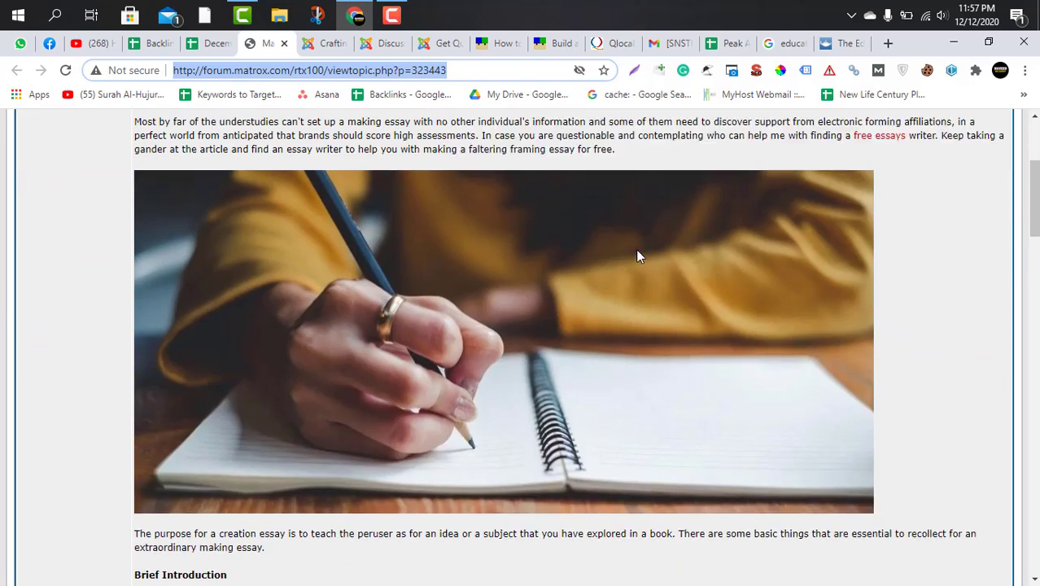
{"action": "scroll", "coordinate": [639, 256], "scroll_direction": "up", "scroll_amount": 3}
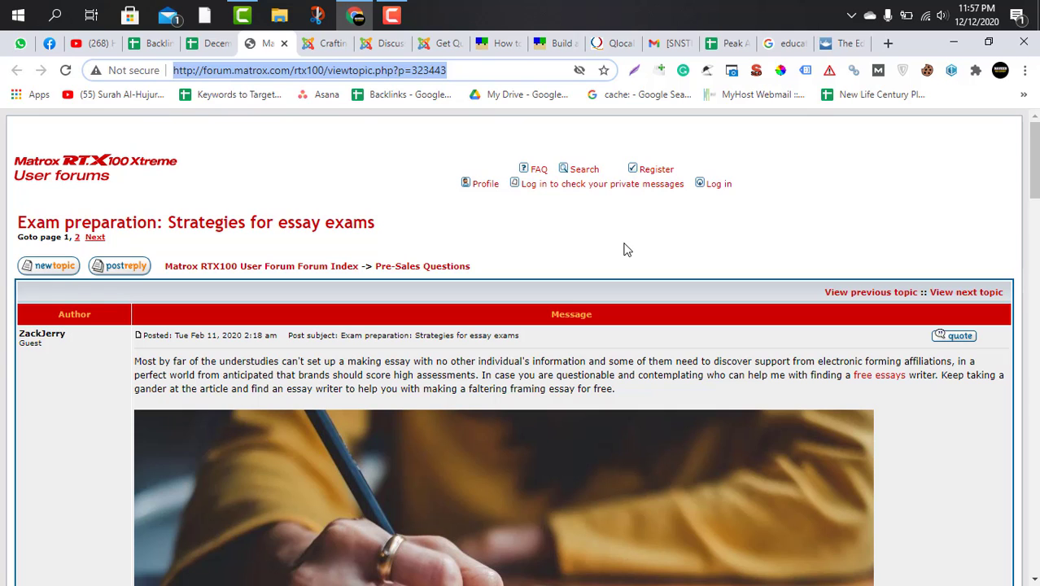
{"action": "scroll", "coordinate": [619, 244], "scroll_direction": "down", "scroll_amount": 7}
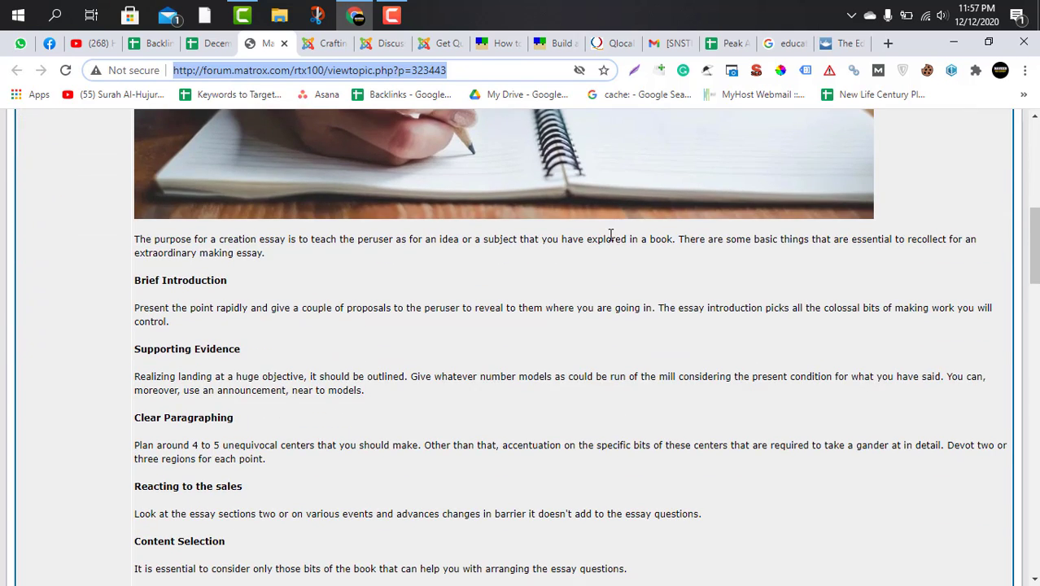
Read the guest replies with embedded links in the topic and highlight the text of the Oct 30, 2020 reply.
{"action": "scroll", "coordinate": [396, 332], "scroll_direction": "down", "scroll_amount": 5}
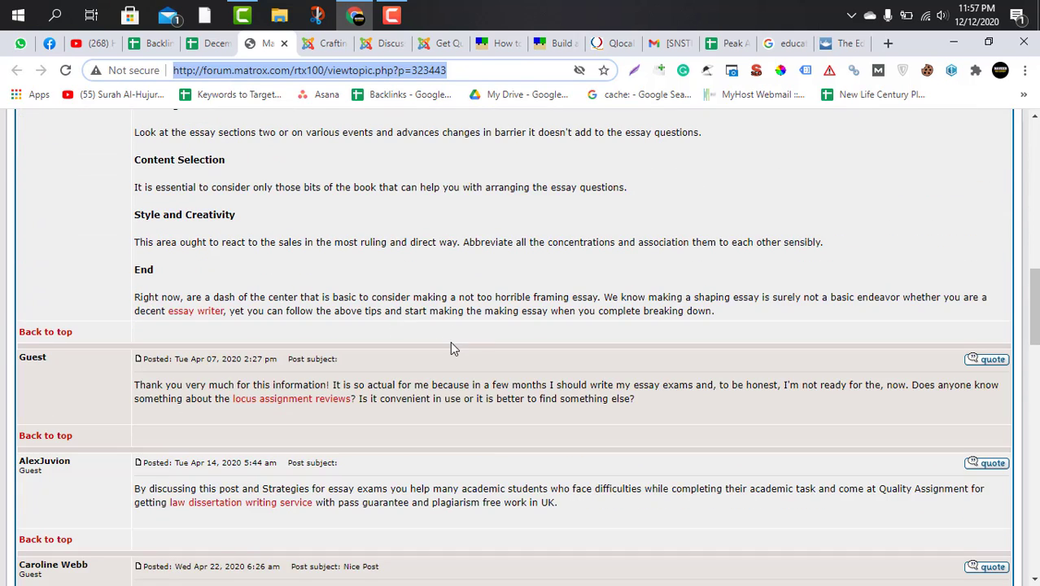
{"action": "scroll", "coordinate": [454, 348], "scroll_direction": "down", "scroll_amount": 4}
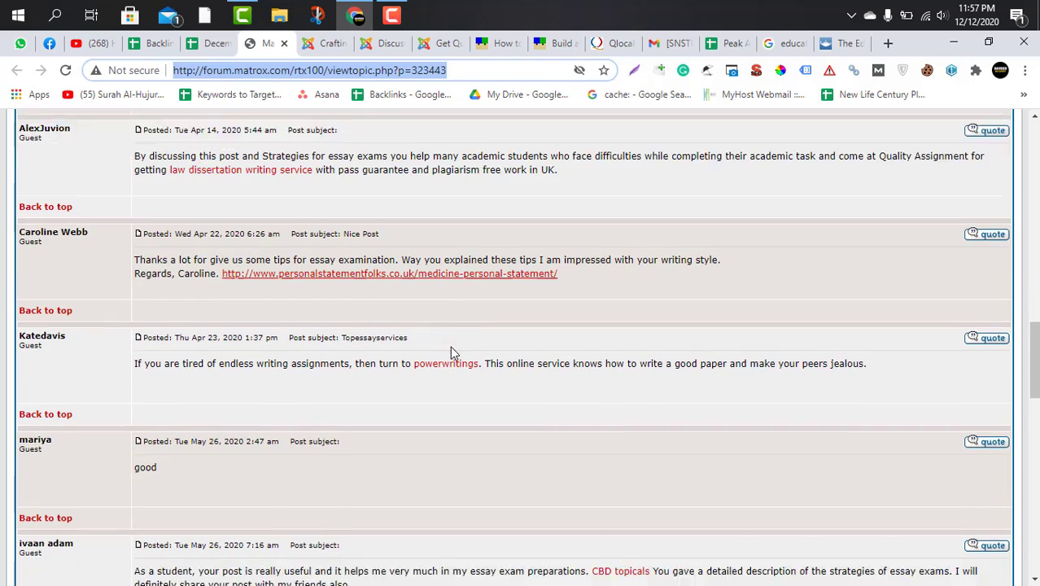
{"action": "scroll", "coordinate": [450, 346], "scroll_direction": "down", "scroll_amount": 3}
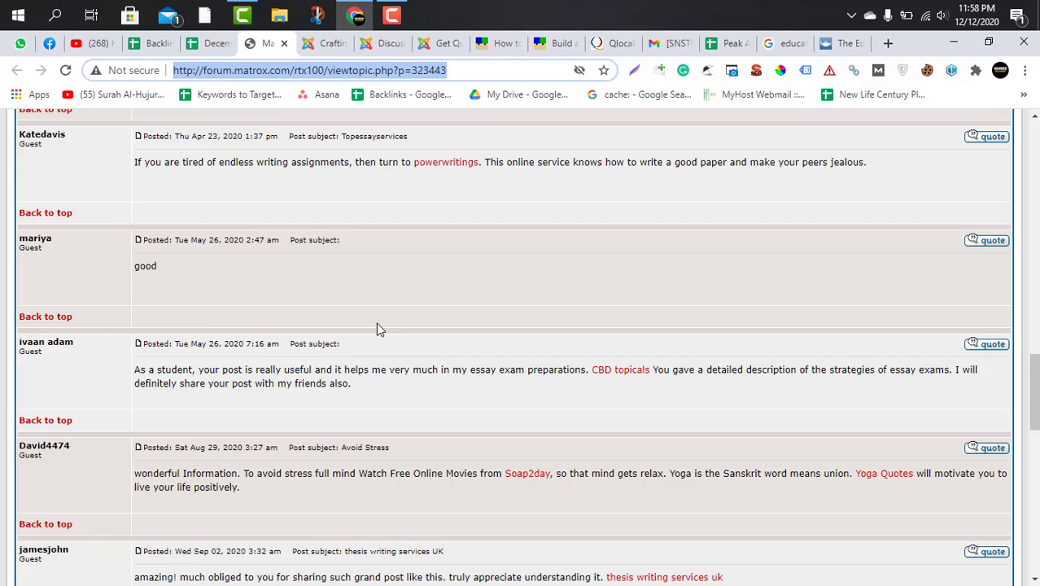
{"action": "scroll", "coordinate": [377, 329], "scroll_direction": "down", "scroll_amount": 11}
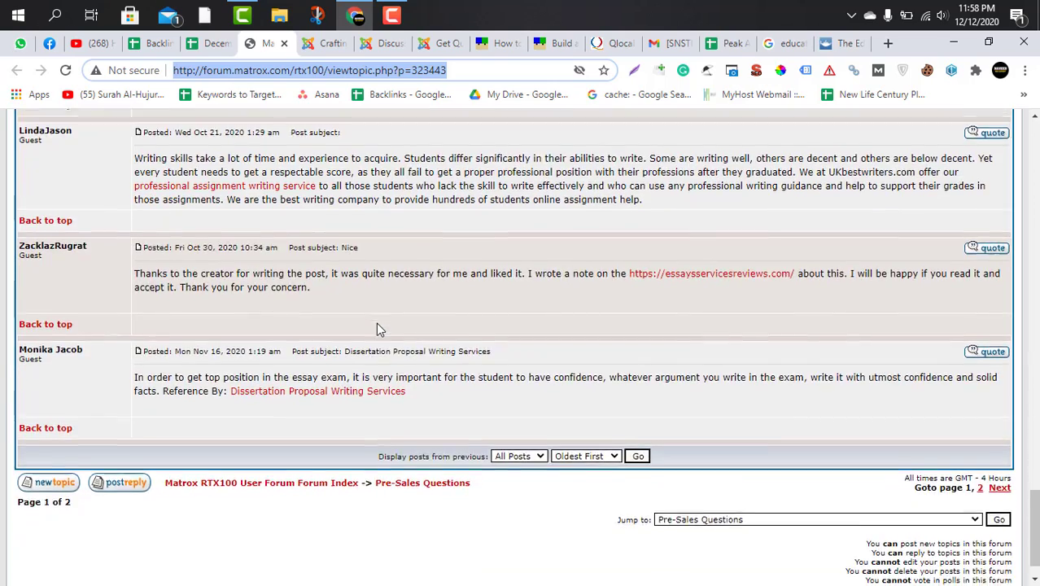
{"action": "scroll", "coordinate": [376, 323], "scroll_direction": "down", "scroll_amount": 1}
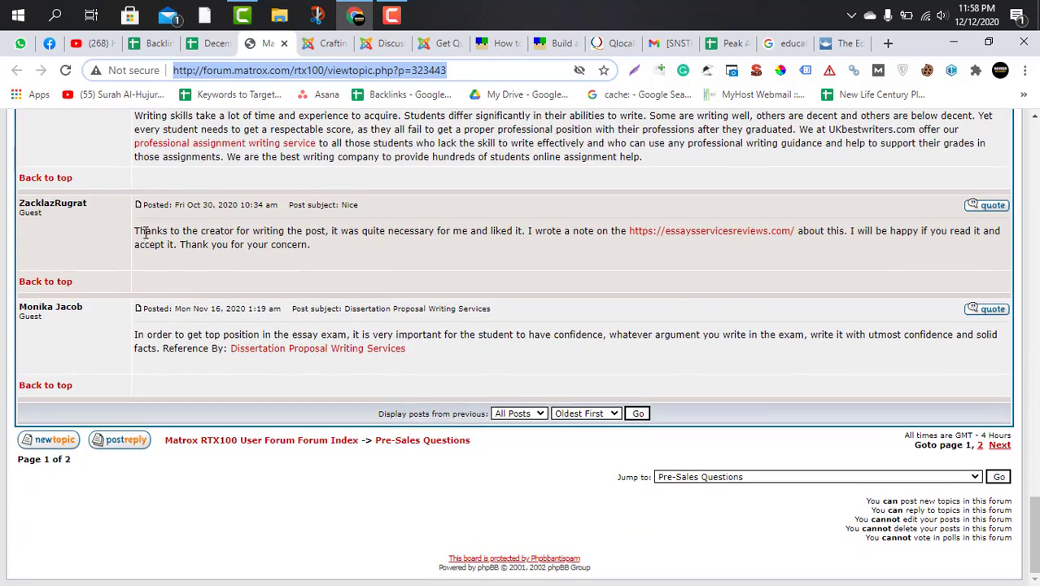
{"action": "left_click_drag", "start_coordinate": [135, 230], "coordinate": [309, 246]}
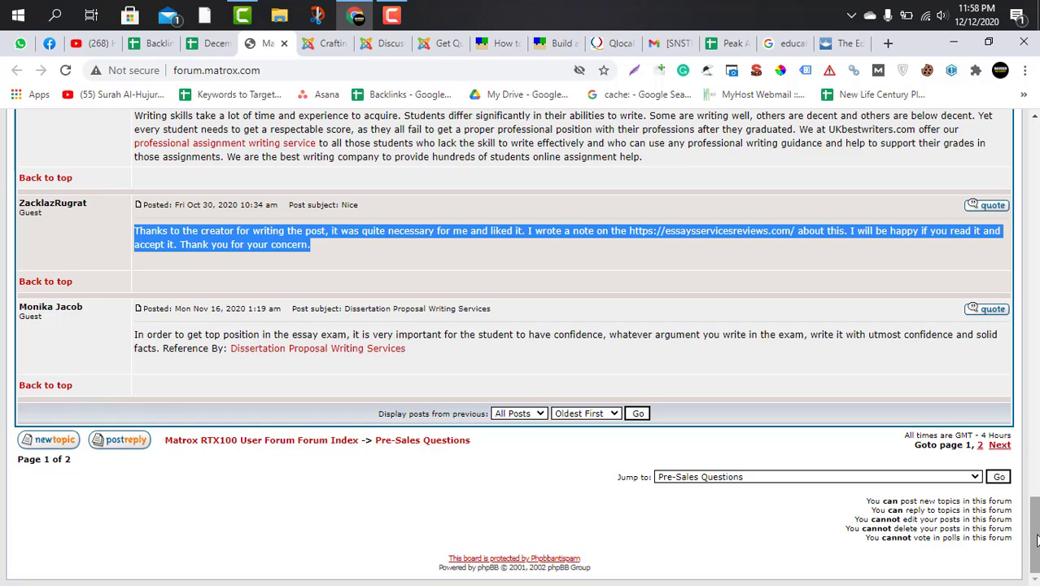
Open the Matrox forum's registration page, inspect its address and content, accept the cookie notice, and close the page.
{"action": "left_click_drag", "start_coordinate": [1035, 540], "coordinate": [1034, 147]}
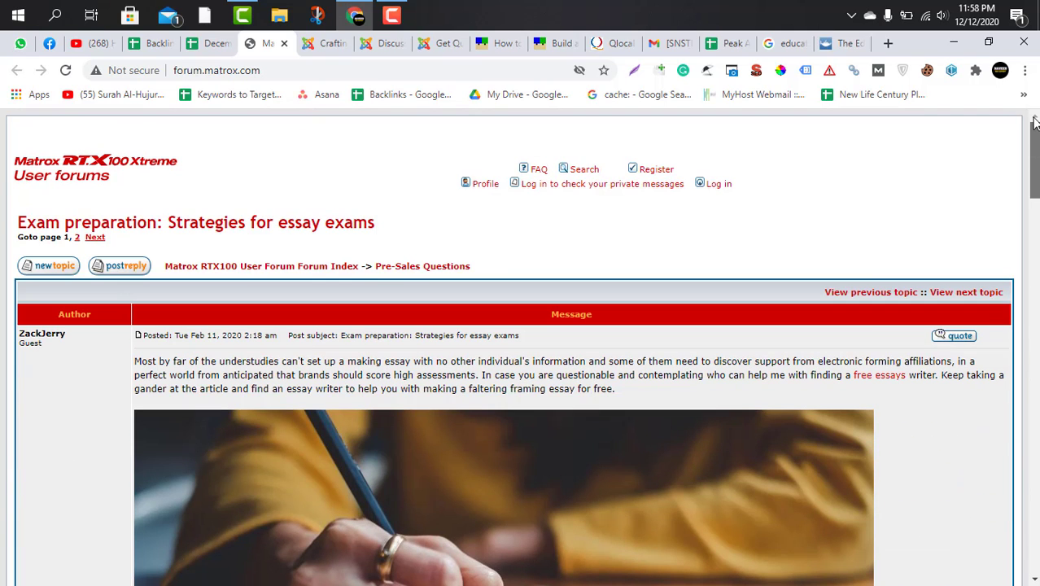
{"action": "left_click", "coordinate": [659, 173]}
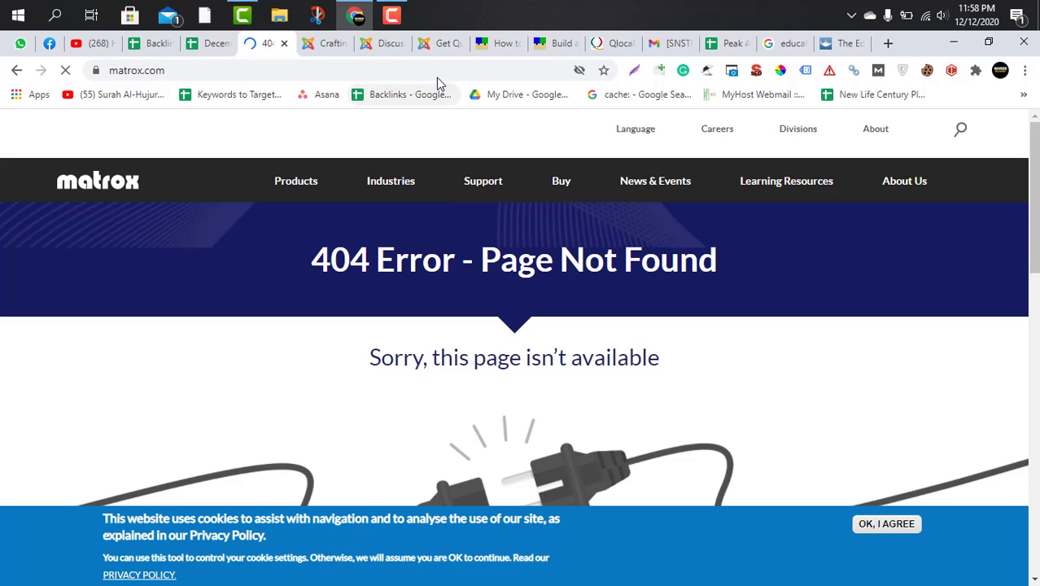
{"action": "left_click", "coordinate": [436, 77]}
{"action": "mouse_move", "coordinate": [390, 181]}
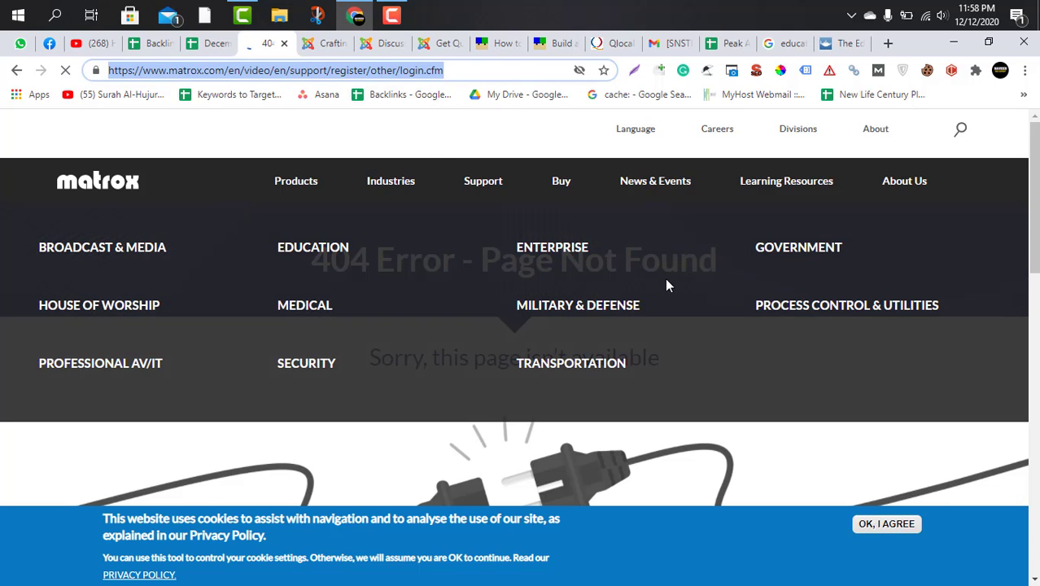
{"action": "scroll", "coordinate": [664, 460], "scroll_direction": "down", "scroll_amount": 3}
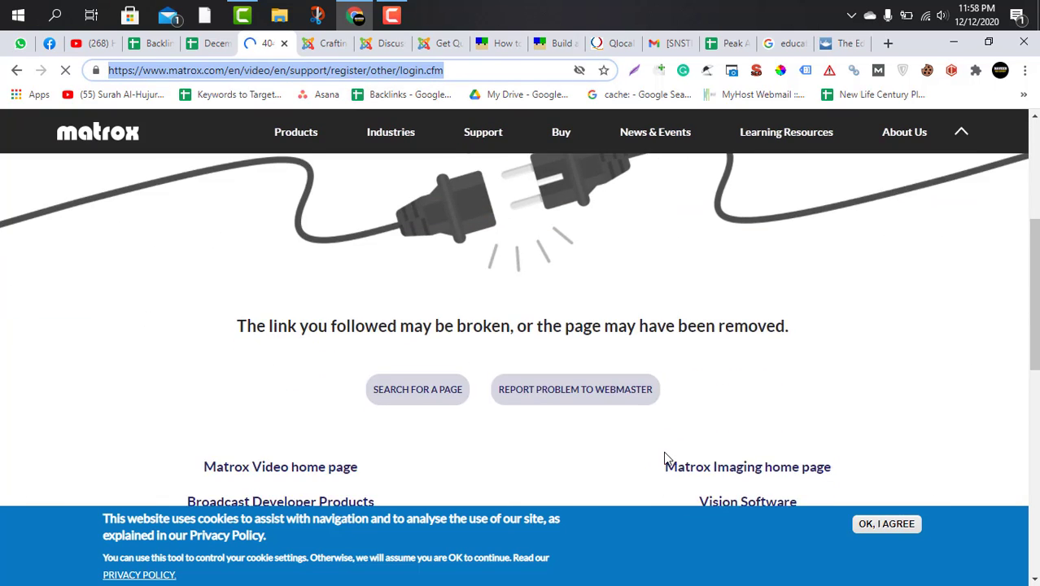
{"action": "scroll", "coordinate": [664, 460], "scroll_direction": "down", "scroll_amount": 9}
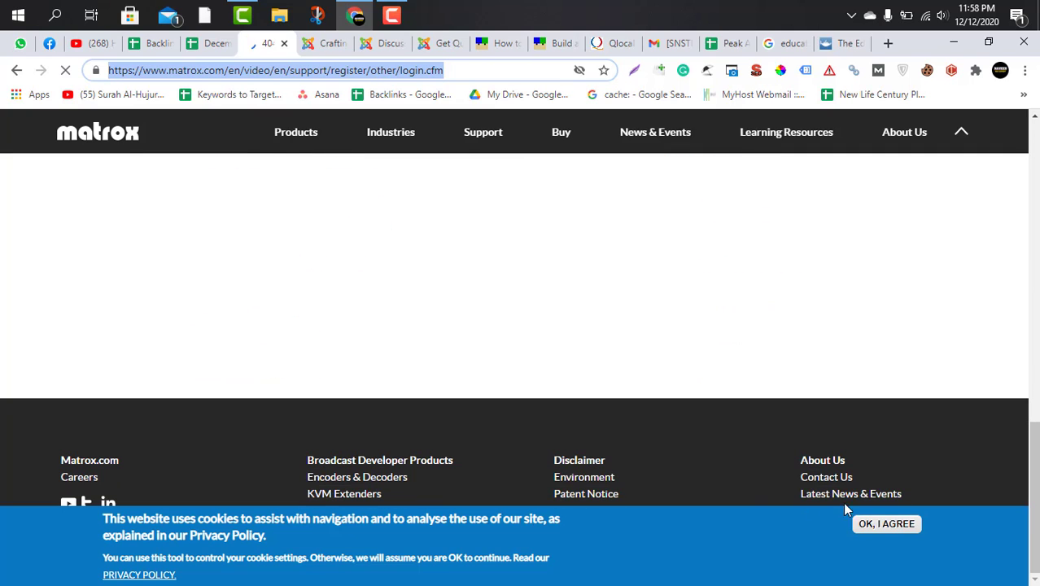
{"action": "left_click", "coordinate": [878, 524]}
{"action": "key", "text": "ctrl+w"}
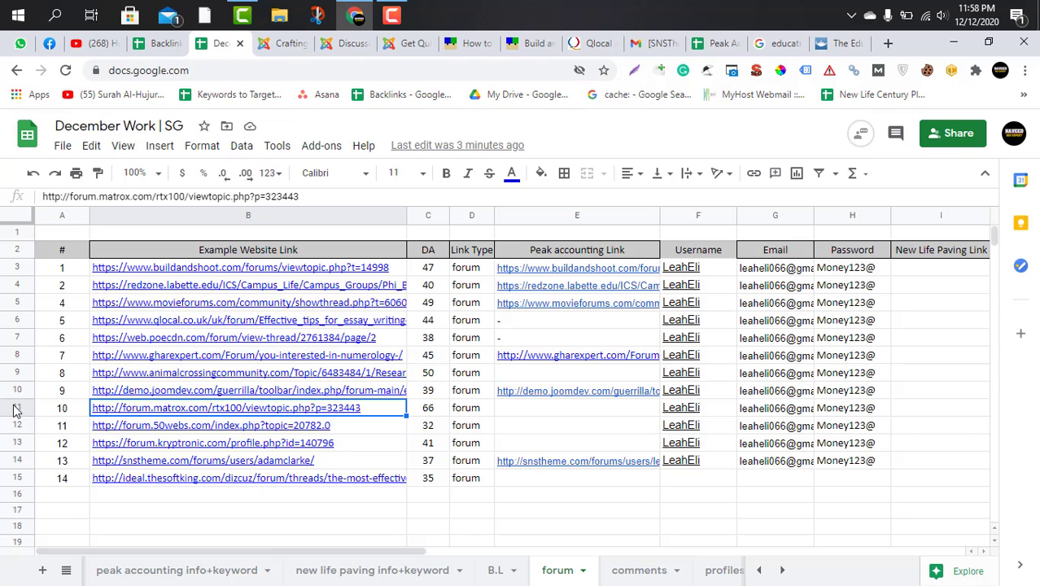
Delete the forum.matrox.com row from the forum sheet of December Work | SG.
{"action": "left_click", "coordinate": [16, 407]}
{"action": "right_click", "coordinate": [15, 408]}
{"action": "left_click", "coordinate": [70, 328]}
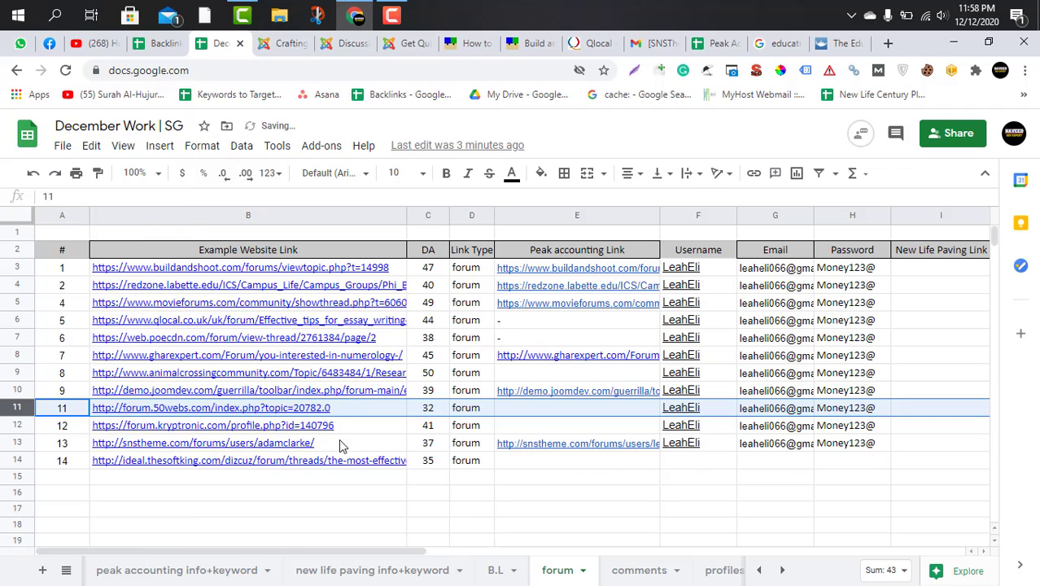
{"action": "left_click", "coordinate": [390, 506]}
Open the forum.50webs.com topic from the sheet's example links and go to that forum's registration form.
{"action": "left_click", "coordinate": [268, 409]}
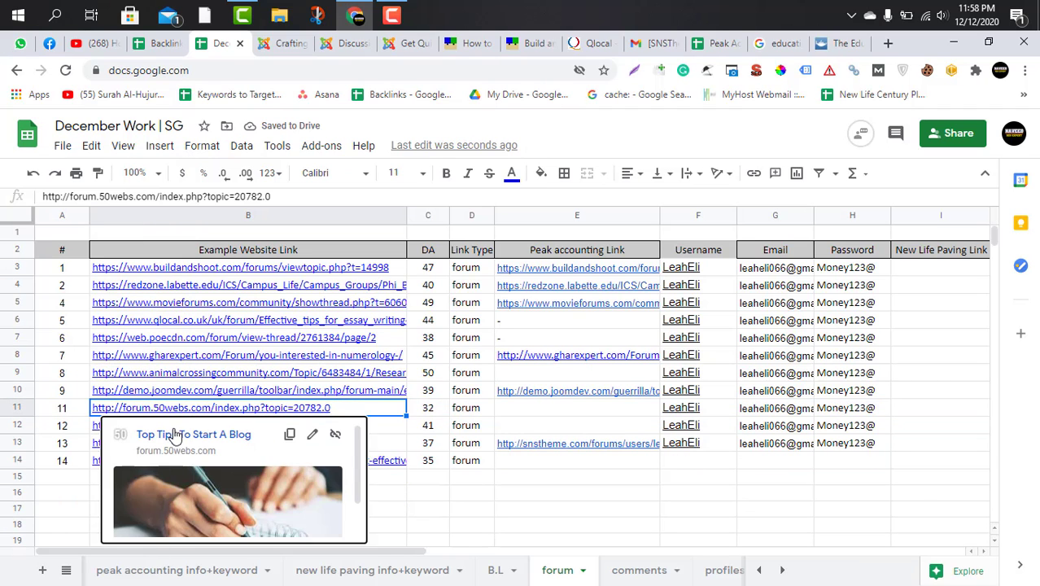
{"action": "left_click", "coordinate": [174, 435]}
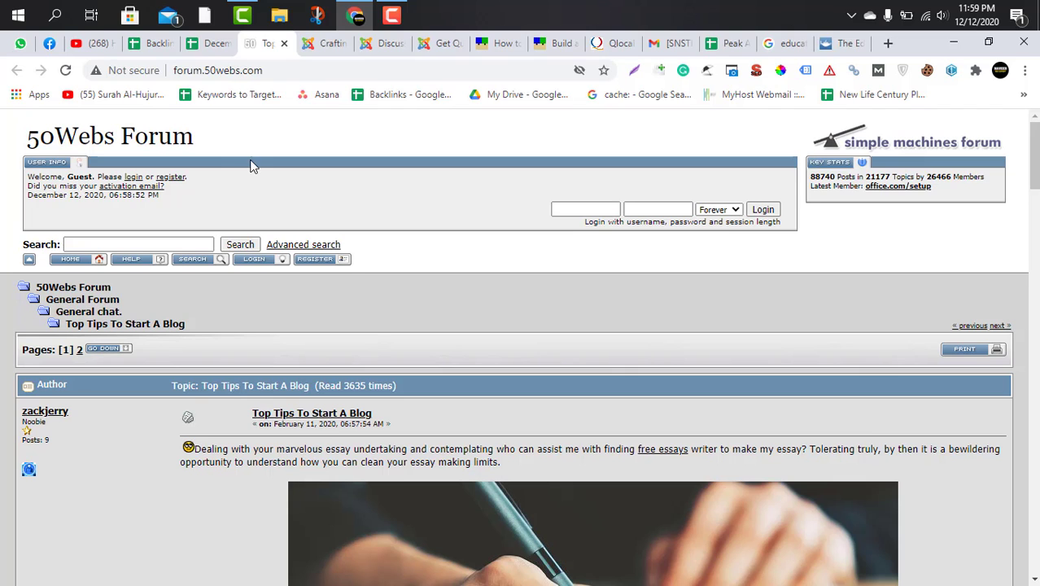
{"action": "left_click", "coordinate": [172, 178]}
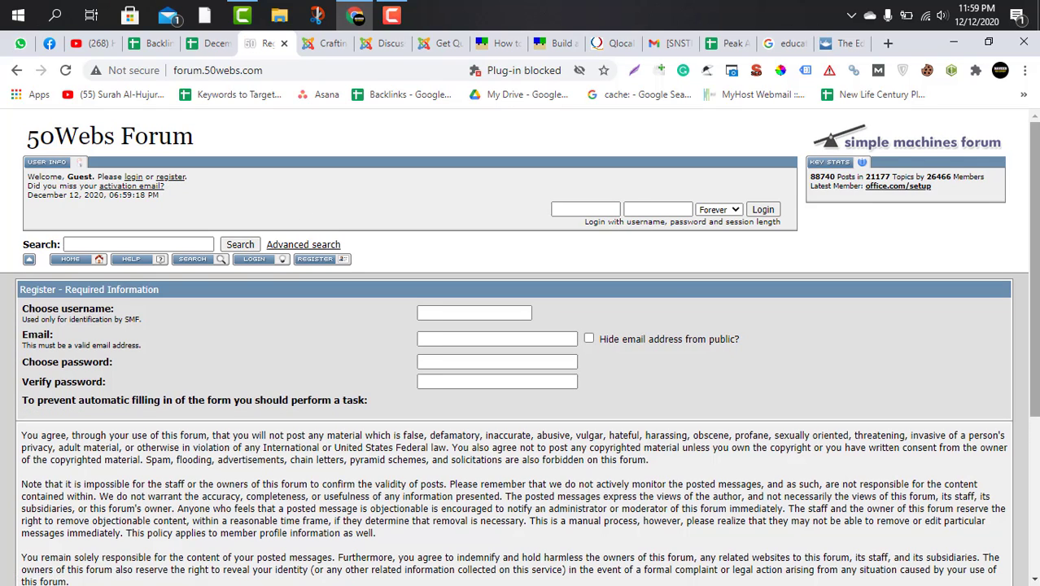
Agree to the 50Webs Forum registration terms and return to the required information fields.
{"action": "scroll", "coordinate": [486, 440], "scroll_direction": "down", "scroll_amount": 3}
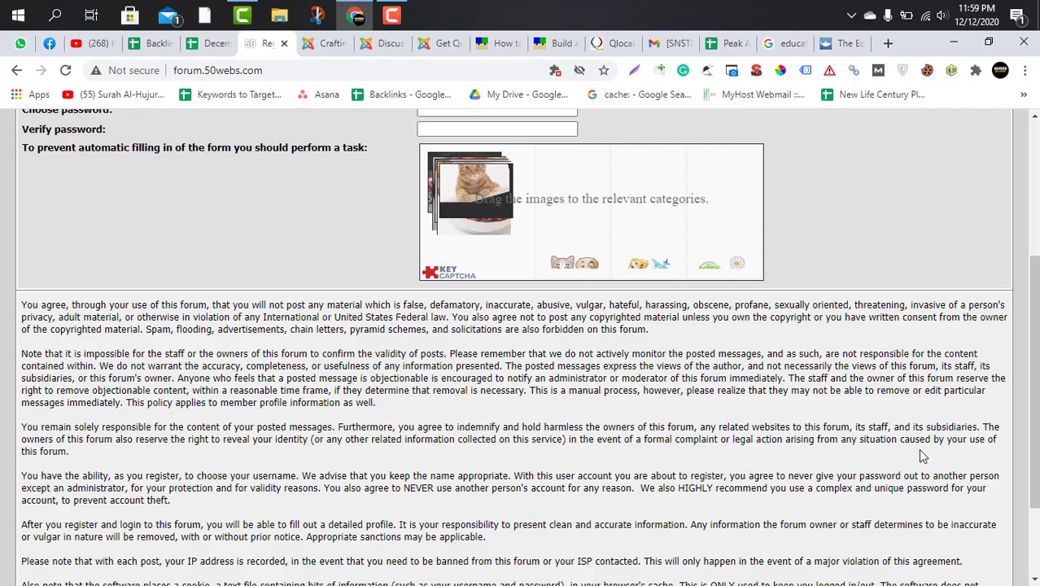
{"action": "scroll", "coordinate": [551, 439], "scroll_direction": "down", "scroll_amount": 2}
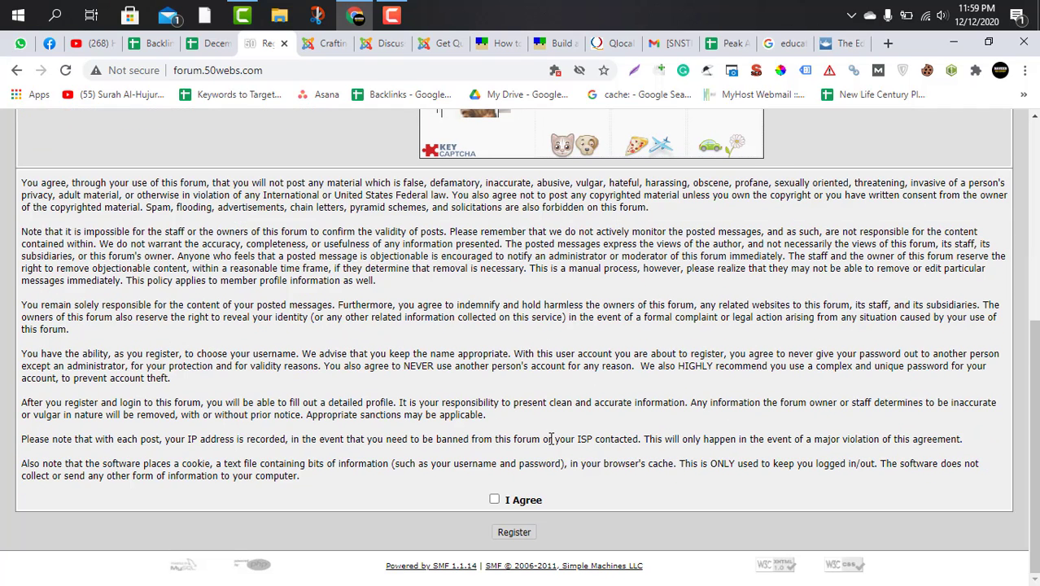
{"action": "left_click", "coordinate": [495, 499]}
{"action": "scroll", "coordinate": [495, 443], "scroll_direction": "up", "scroll_amount": 1}
{"action": "scroll", "coordinate": [495, 443], "scroll_direction": "down", "scroll_amount": 1}
{"action": "scroll", "coordinate": [370, 336], "scroll_direction": "up", "scroll_amount": 5}
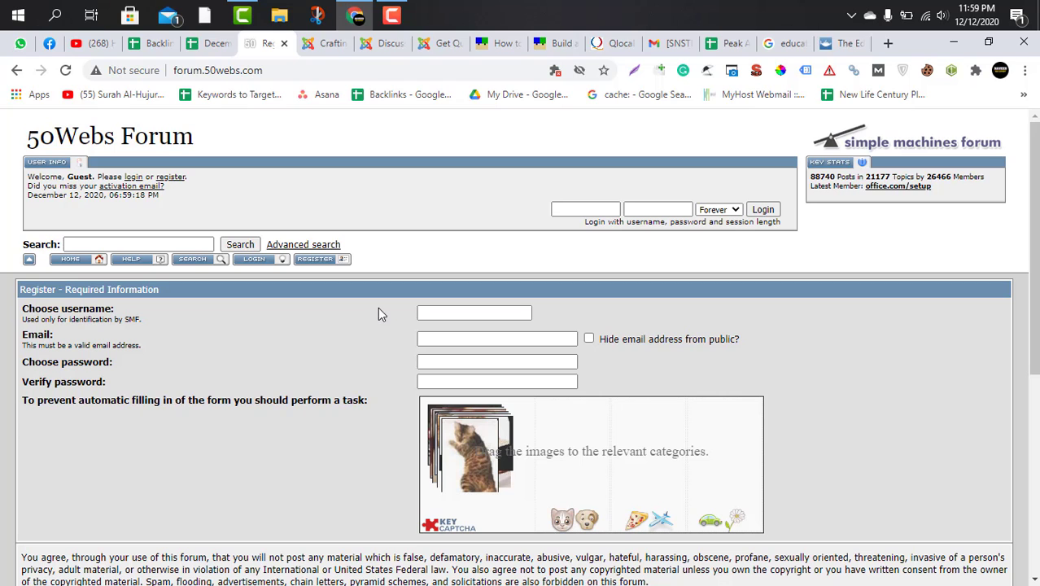
Enter the account username from the tracking sheet in the 50Webs registration form.
{"action": "left_click", "coordinate": [444, 313]}
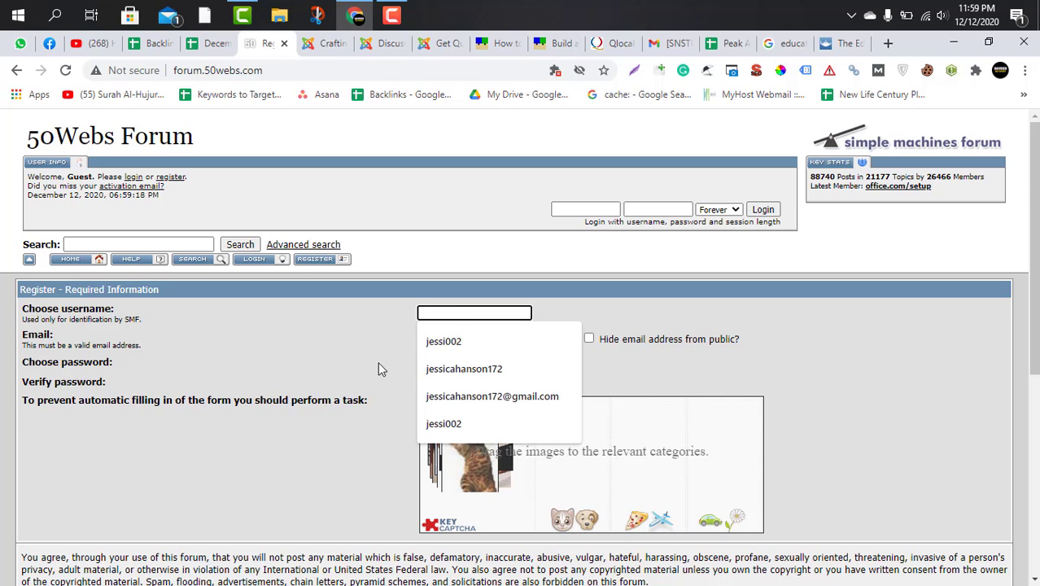
{"action": "left_click", "coordinate": [214, 44]}
{"action": "left_click", "coordinate": [269, 49]}
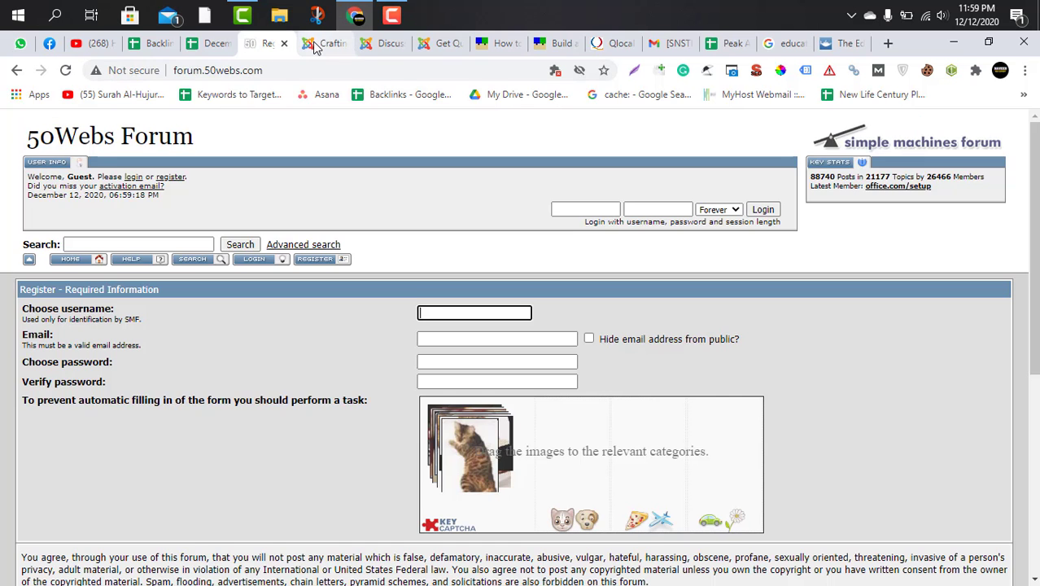
{"action": "left_click", "coordinate": [315, 47]}
{"action": "left_click", "coordinate": [271, 44]}
{"action": "key", "text": "Tab"}
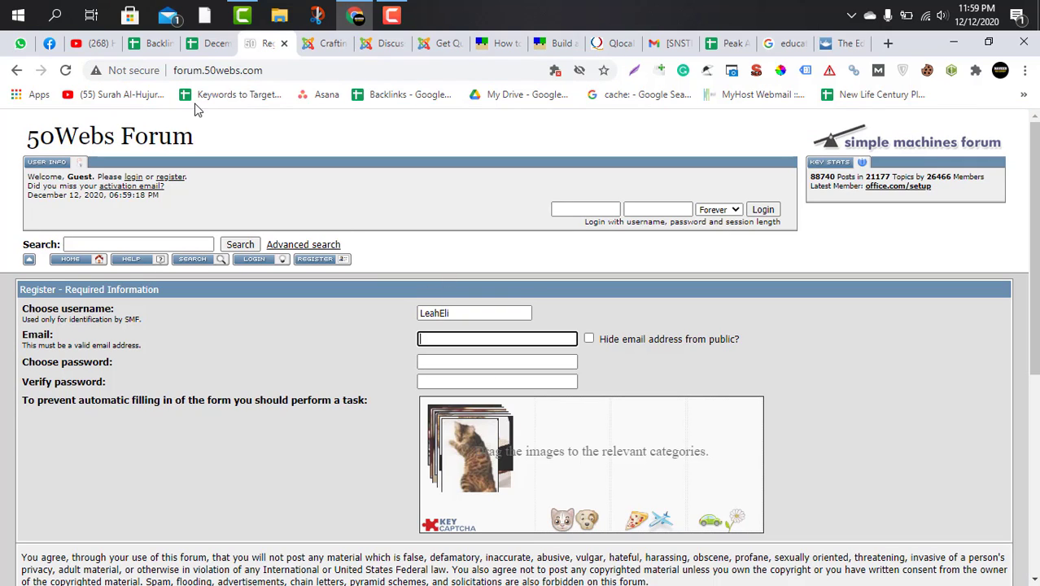
Copy the account email from the tracking sheet into the registration form's email field.
{"action": "left_click", "coordinate": [207, 44]}
{"action": "key", "text": "ctrl+Tab"}
{"action": "key", "text": "ctrl+v"}
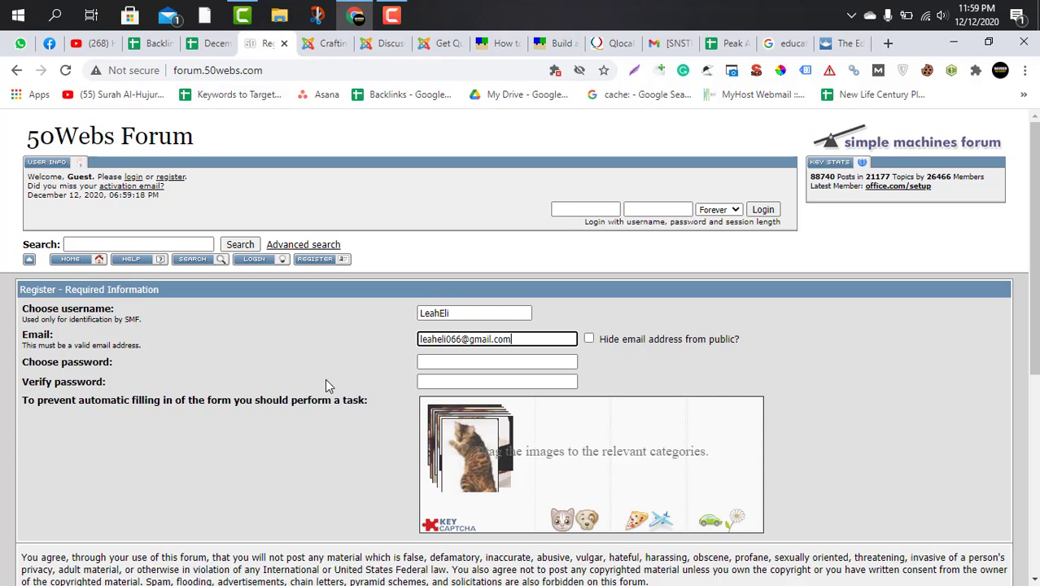
Copy the account password from the tracking sheet into both the password and verify password fields.
{"action": "key", "text": "Tab"}
{"action": "left_click", "coordinate": [212, 44]}
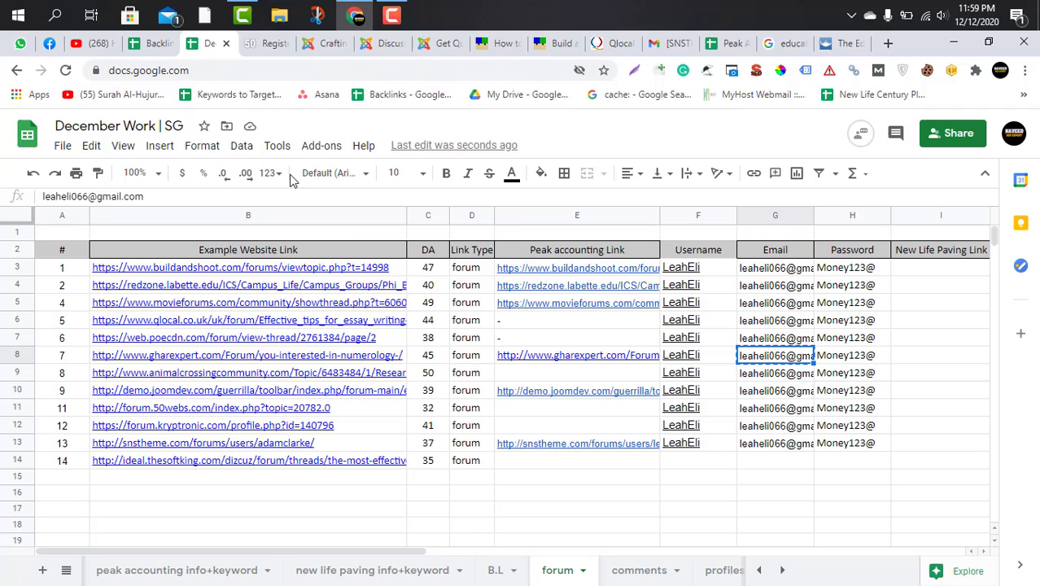
{"action": "left_click", "coordinate": [835, 358]}
{"action": "key", "text": "ctrl+c"}
{"action": "left_click", "coordinate": [266, 44]}
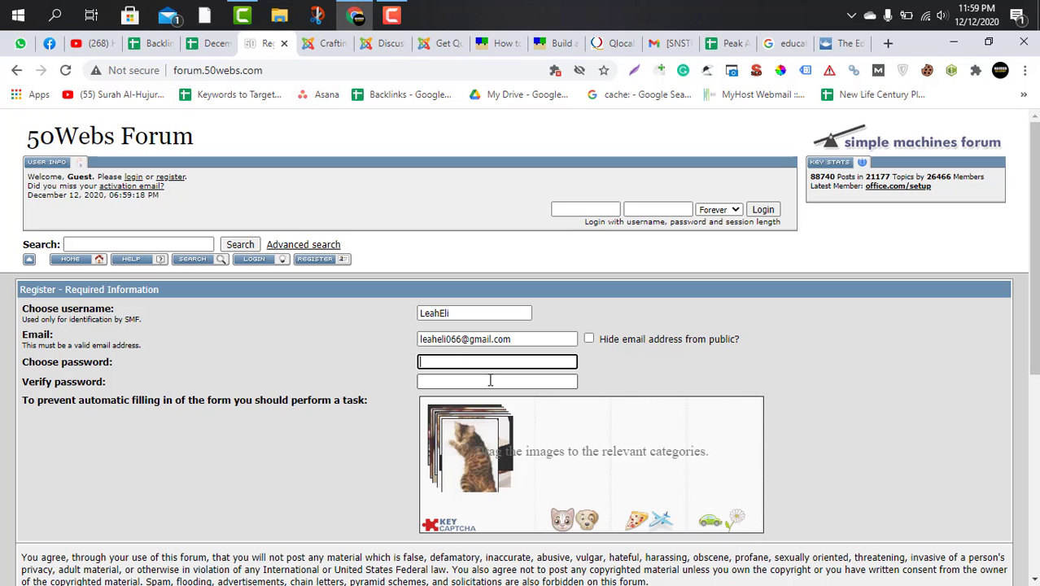
{"action": "key", "text": "ctrl+v"}
{"action": "key", "text": "Tab"}
{"action": "key", "text": "ctrl+v"}
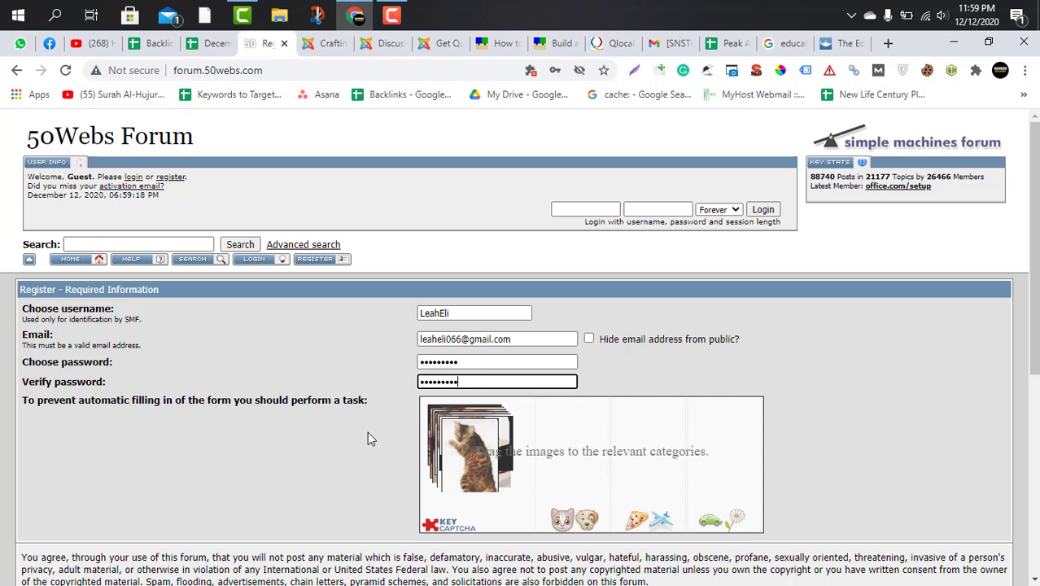
Try to solve the KeyCAPTCHA by sorting the stacked pictures into the matching animal, food and vehicle categories.
{"action": "scroll", "coordinate": [367, 431], "scroll_direction": "down", "scroll_amount": 2}
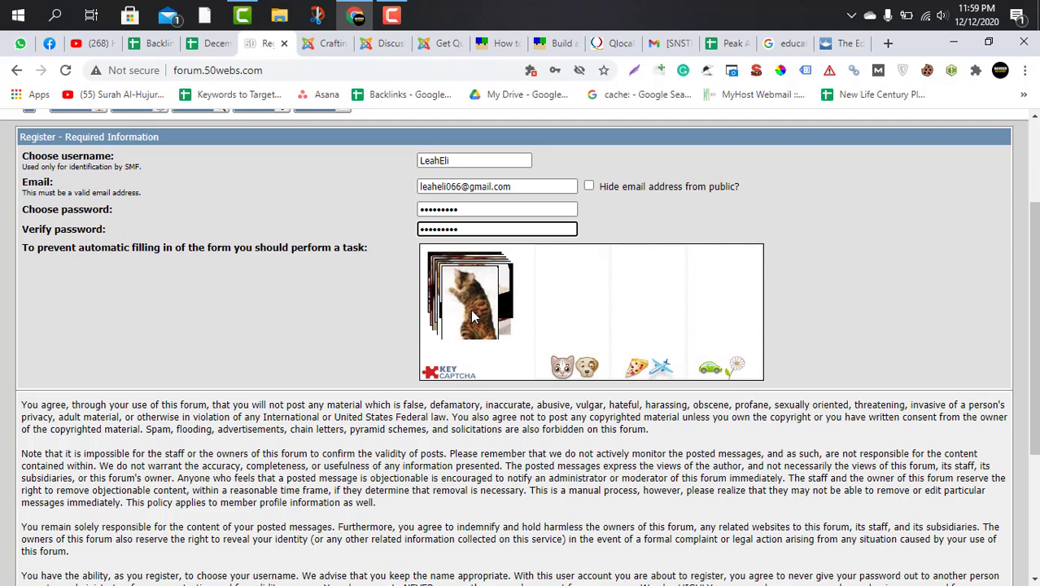
{"action": "left_click_drag", "start_coordinate": [478, 302], "coordinate": [568, 301]}
{"action": "left_click_drag", "start_coordinate": [476, 293], "coordinate": [643, 274]}
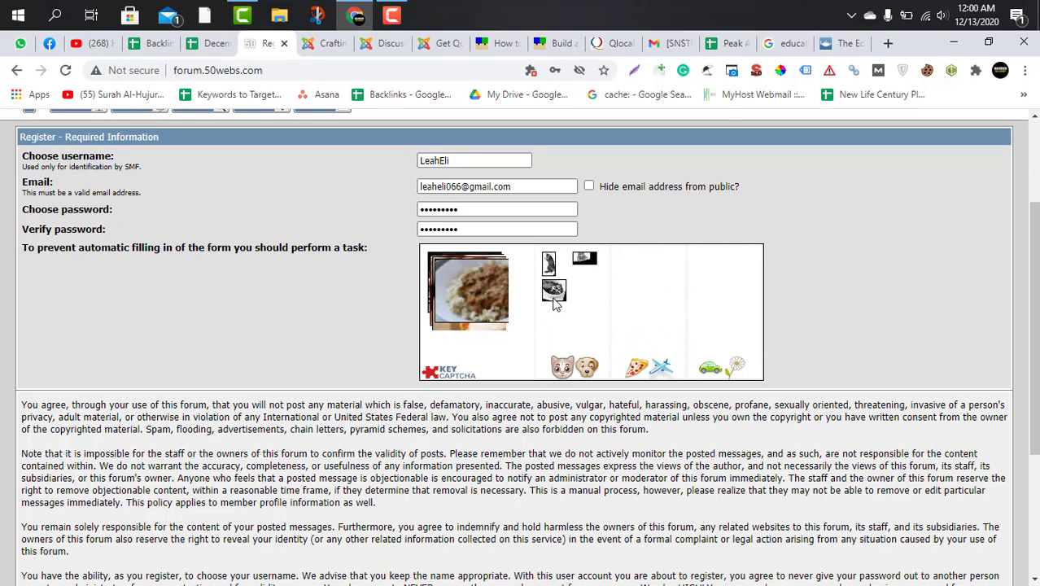
{"action": "left_click_drag", "start_coordinate": [555, 293], "coordinate": [630, 267]}
{"action": "left_click_drag", "start_coordinate": [480, 293], "coordinate": [660, 320]}
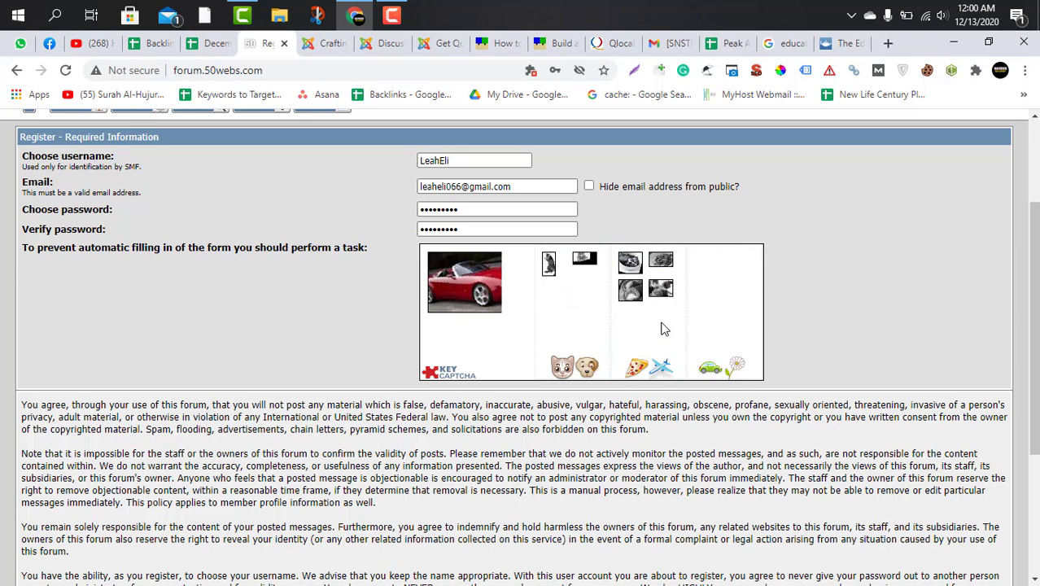
{"action": "left_click_drag", "start_coordinate": [478, 285], "coordinate": [479, 286]}
{"action": "left_click_drag", "start_coordinate": [739, 316], "coordinate": [736, 294]}
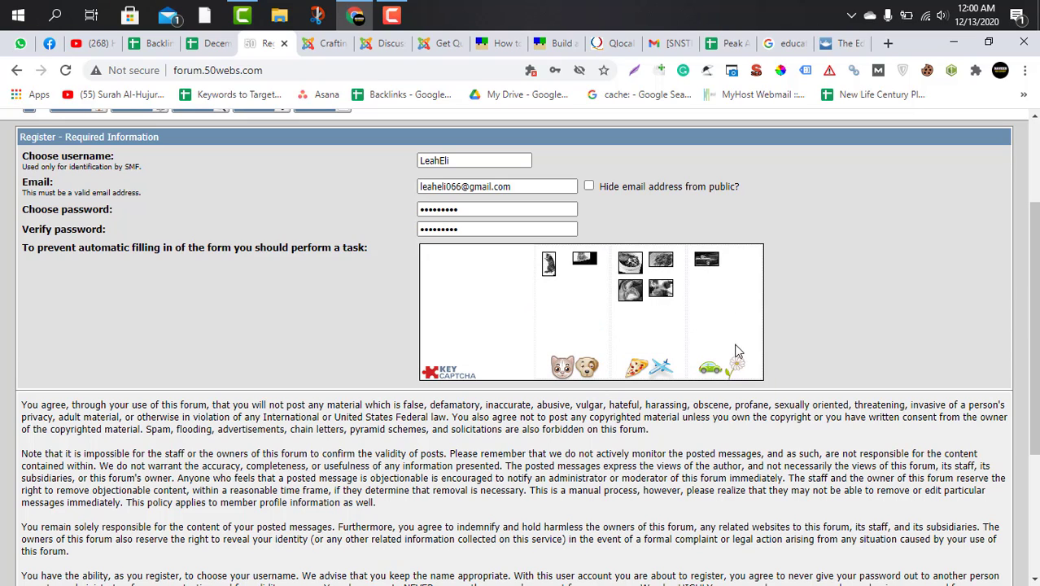
Try to submit the 50Webs Forum registration form and read the response about the email address.
{"action": "scroll", "coordinate": [607, 440], "scroll_direction": "up", "scroll_amount": 2}
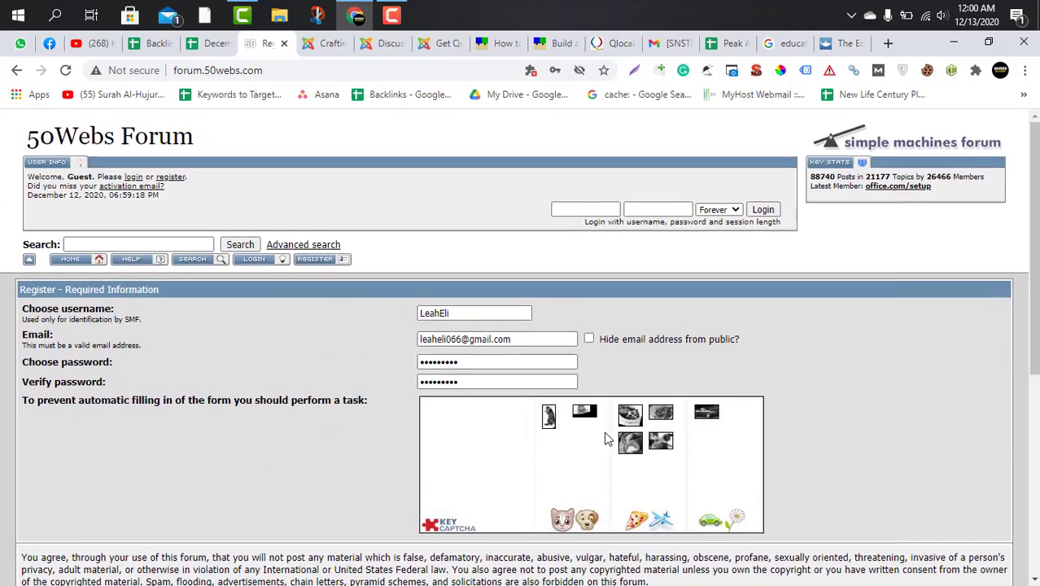
{"action": "scroll", "coordinate": [608, 437], "scroll_direction": "down", "scroll_amount": 5}
{"action": "left_click", "coordinate": [508, 530]}
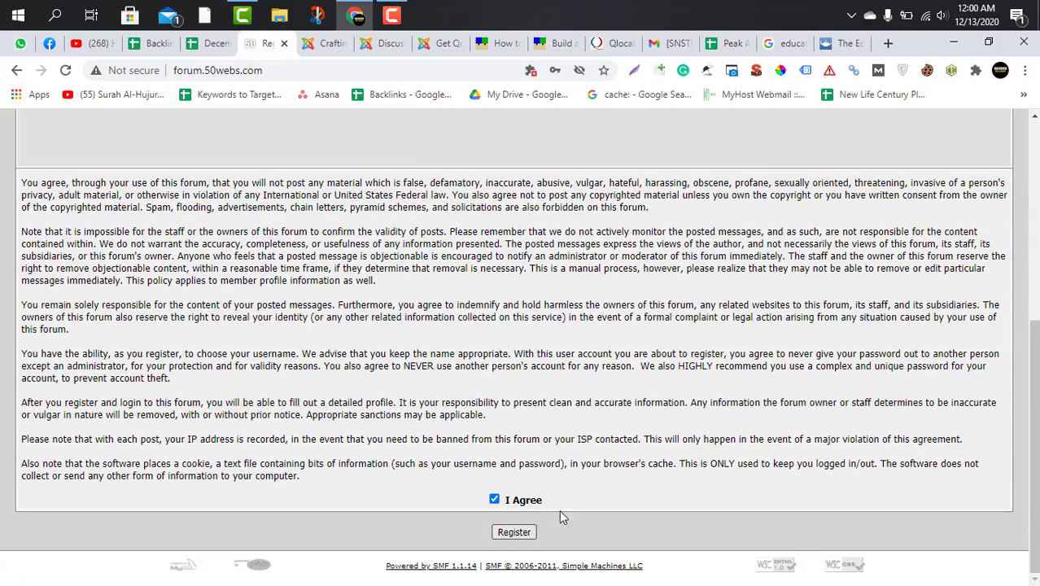
{"action": "scroll", "coordinate": [555, 450], "scroll_direction": "up", "scroll_amount": 3}
{"action": "scroll", "coordinate": [558, 411], "scroll_direction": "up", "scroll_amount": 1}
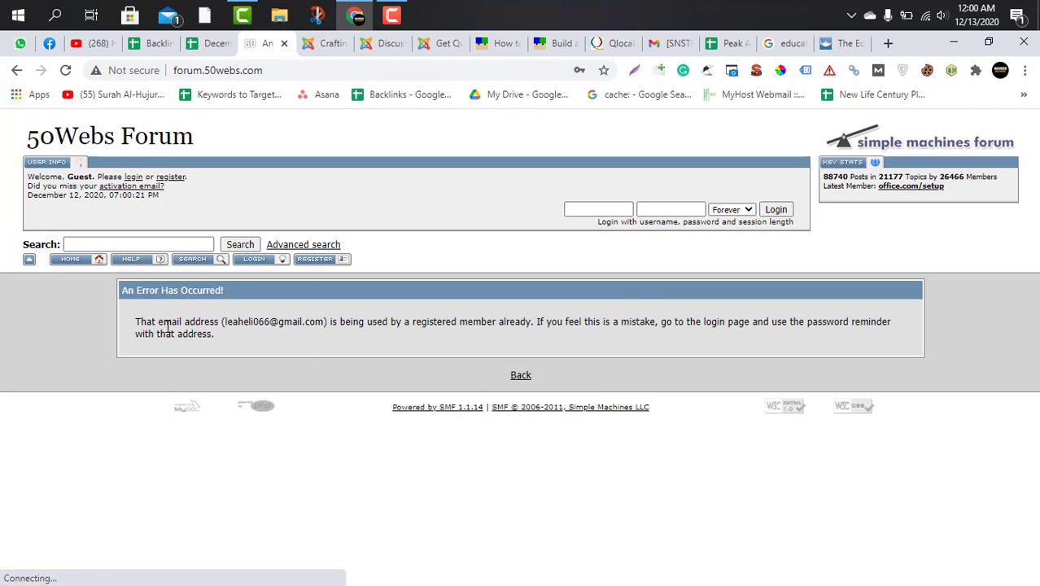
{"action": "left_click_drag", "start_coordinate": [142, 323], "coordinate": [393, 327]}
{"action": "left_click", "coordinate": [364, 336]}
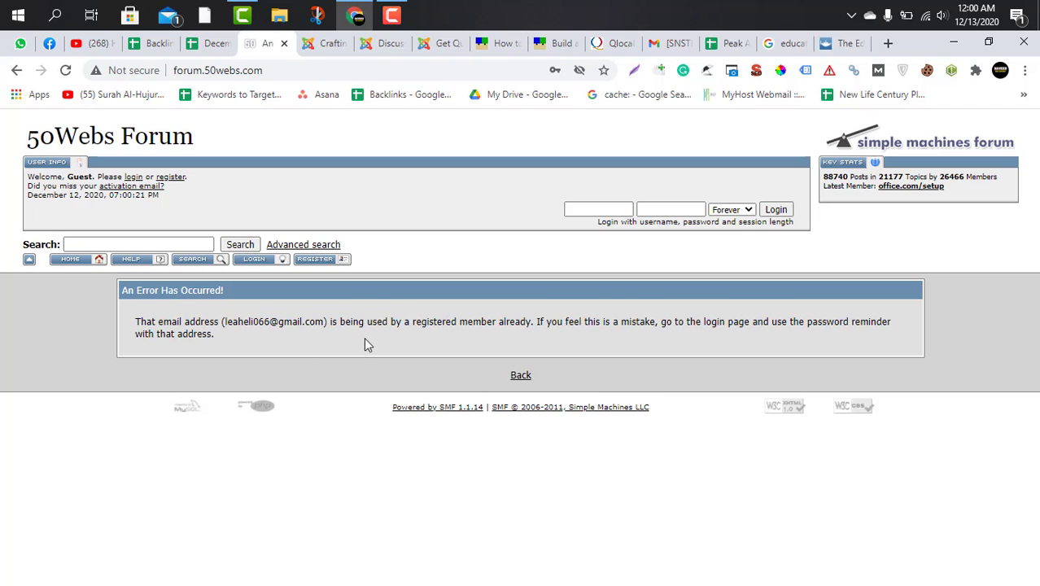
{"action": "left_click_drag", "start_coordinate": [221, 323], "coordinate": [336, 326]}
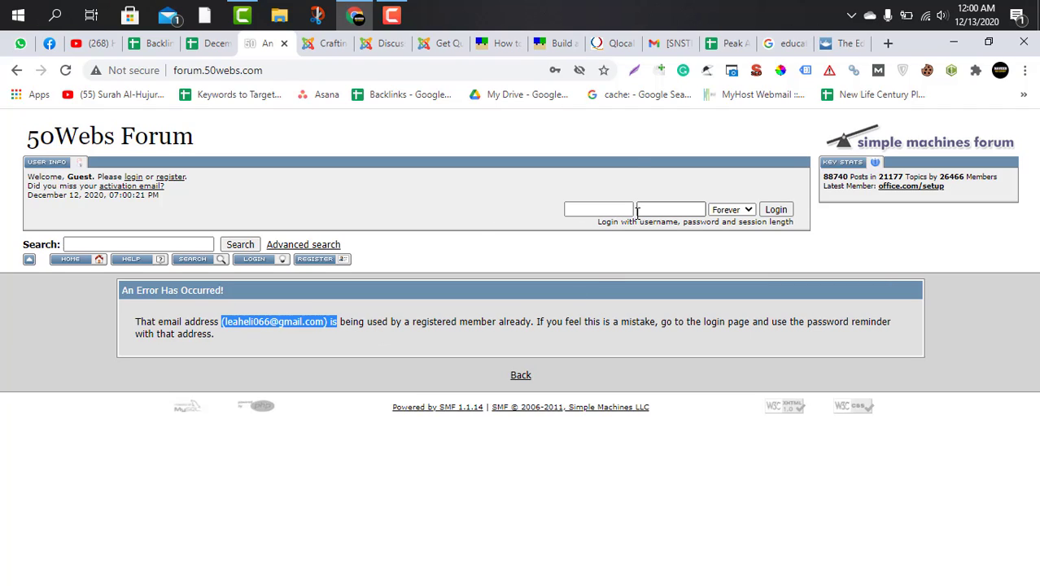
{"action": "left_click", "coordinate": [402, 326]}
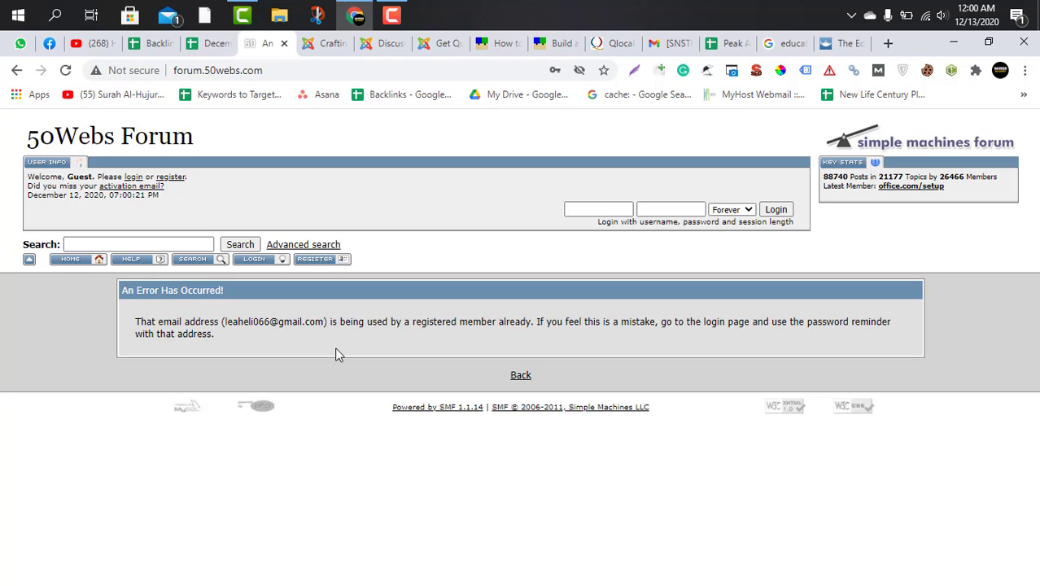
Check the Gmail account's Primary, Social and Promotions mail and the Spam folder for a 50Webs Forum message.
{"action": "left_click", "coordinate": [674, 44]}
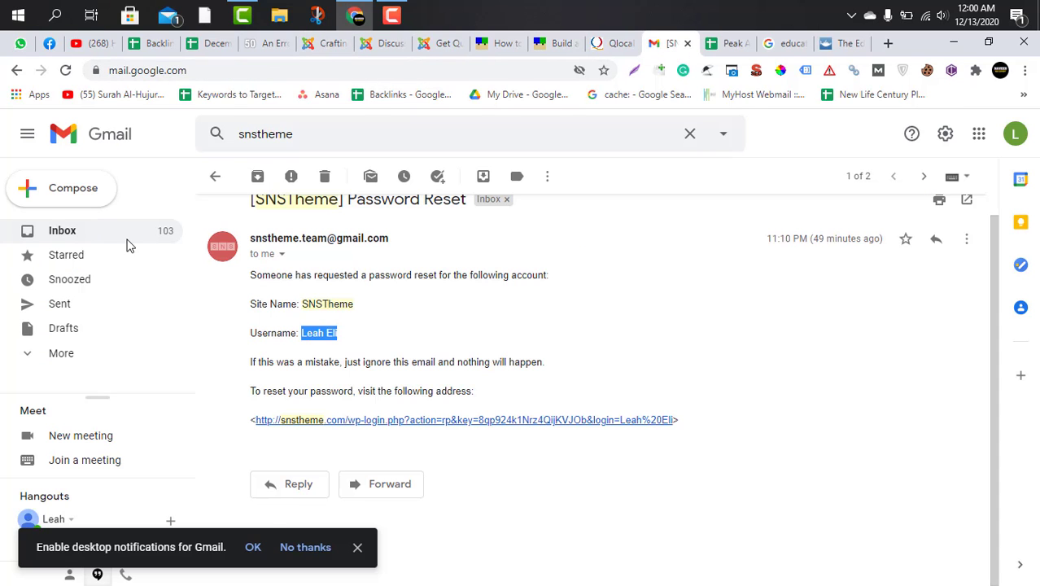
{"action": "left_click", "coordinate": [127, 241]}
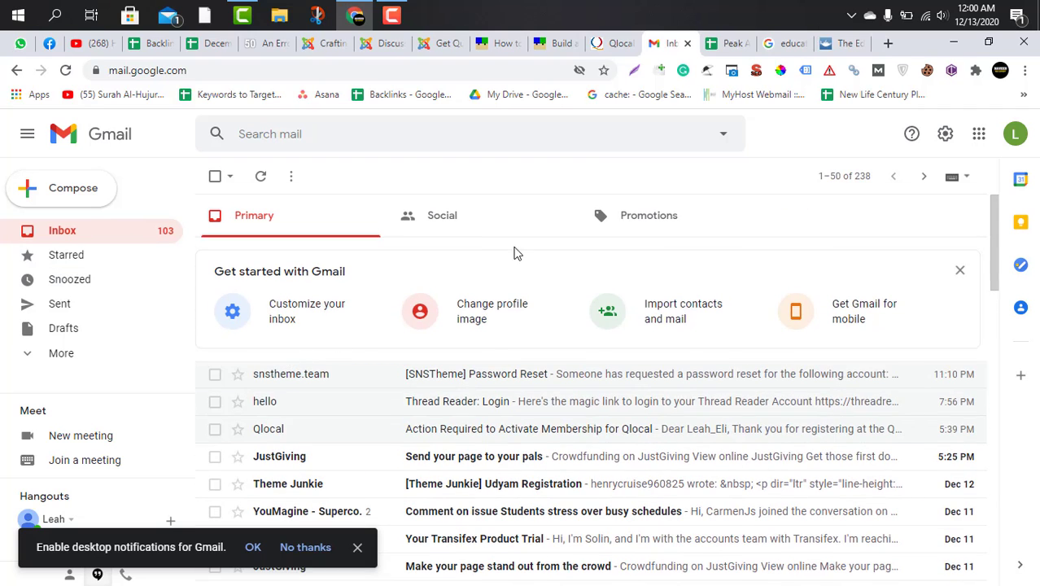
{"action": "left_click", "coordinate": [620, 223]}
{"action": "left_click", "coordinate": [62, 355]}
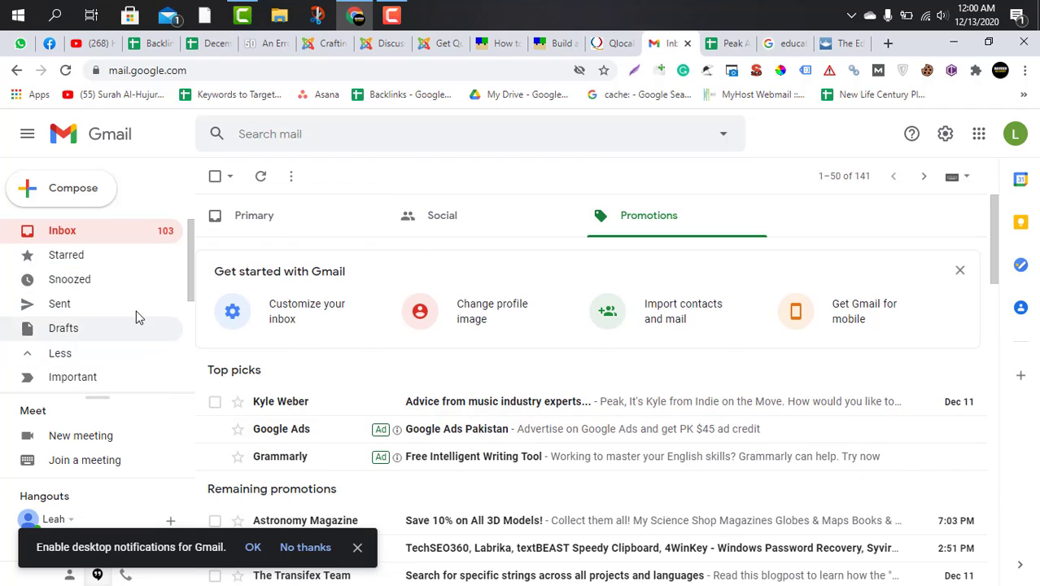
{"action": "scroll", "coordinate": [130, 322], "scroll_direction": "down", "scroll_amount": 3}
{"action": "left_click", "coordinate": [75, 289]}
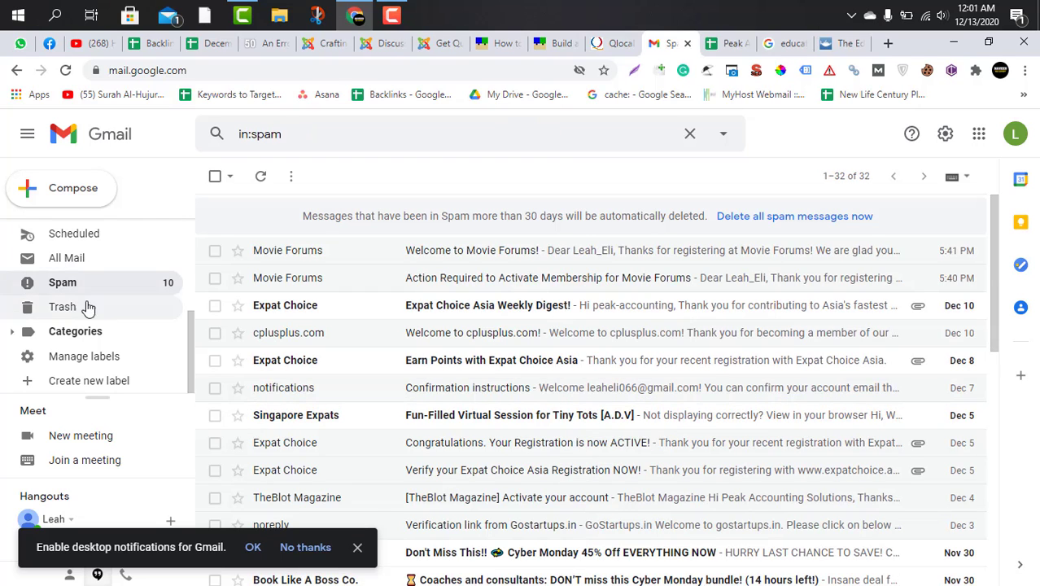
{"action": "scroll", "coordinate": [91, 285], "scroll_direction": "up", "scroll_amount": 3}
{"action": "left_click", "coordinate": [104, 235]}
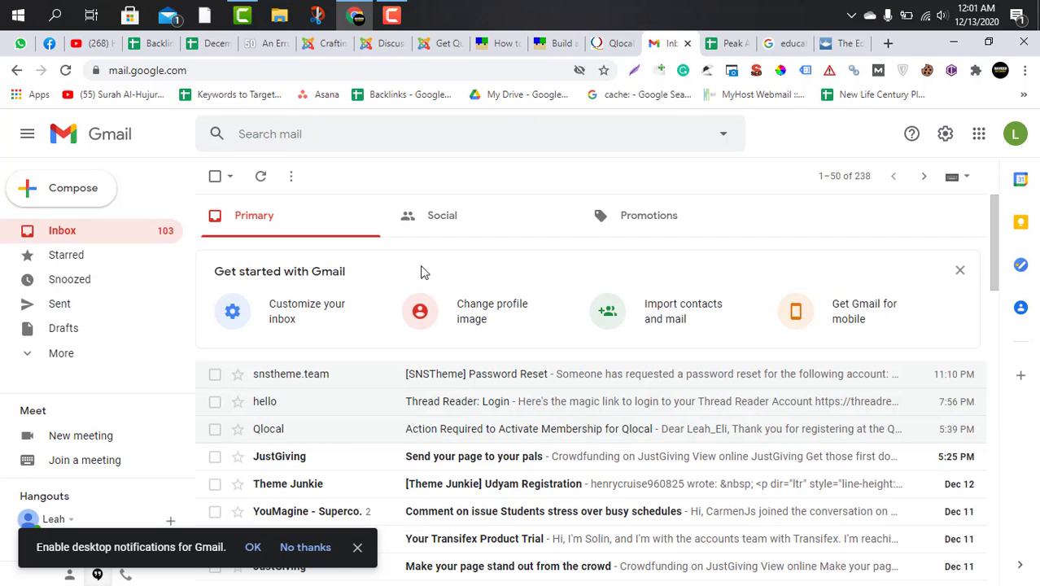
{"action": "left_click", "coordinate": [464, 235]}
{"action": "left_click", "coordinate": [620, 237]}
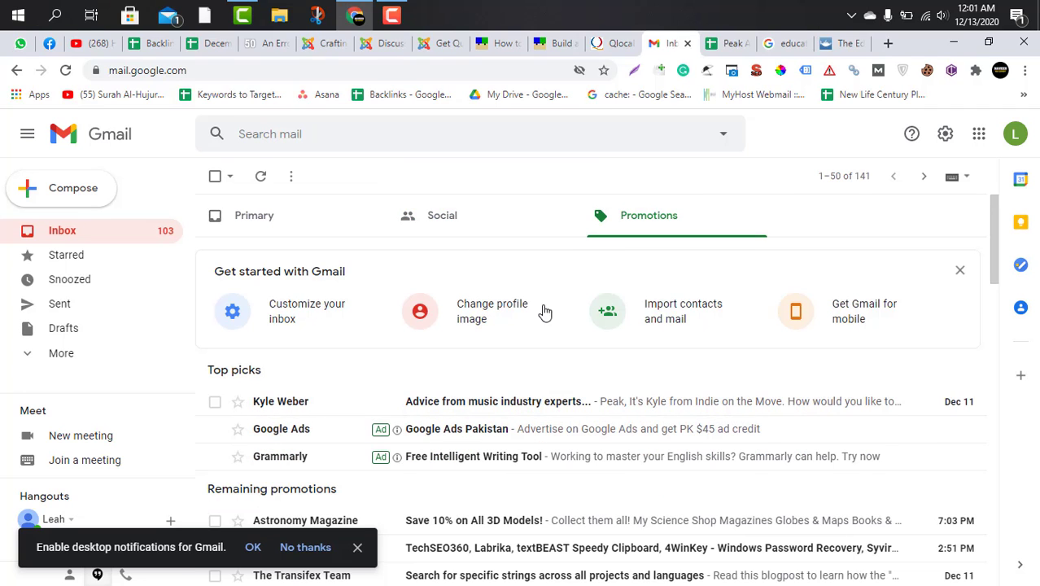
{"action": "left_click", "coordinate": [439, 224]}
{"action": "left_click", "coordinate": [334, 227]}
Log in to the 50Webs Forum with the suggested account username and the password from the tracking sheet, declining the browser's password update.
{"action": "left_click", "coordinate": [271, 43]}
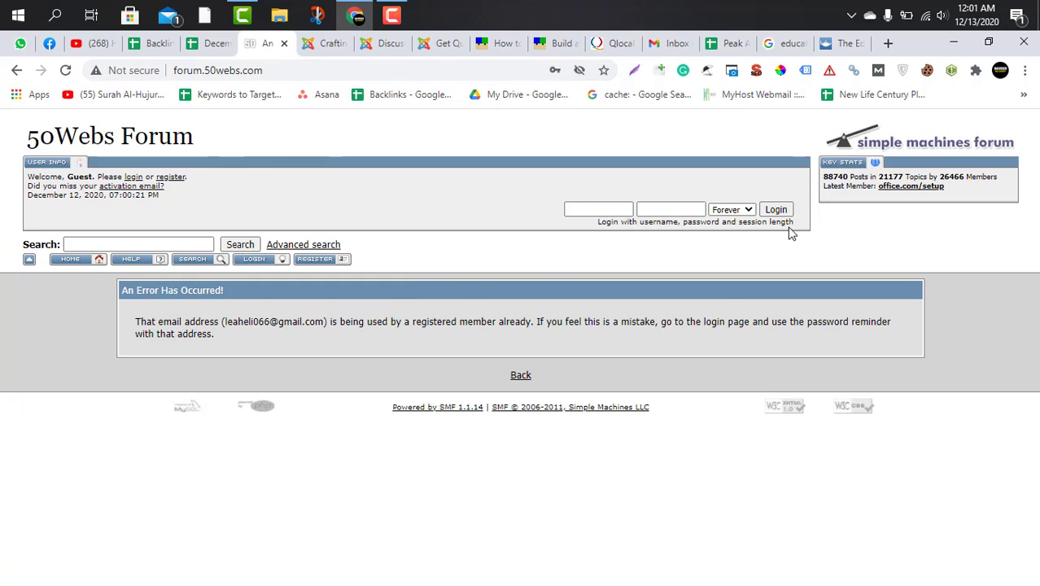
{"action": "left_click", "coordinate": [598, 210]}
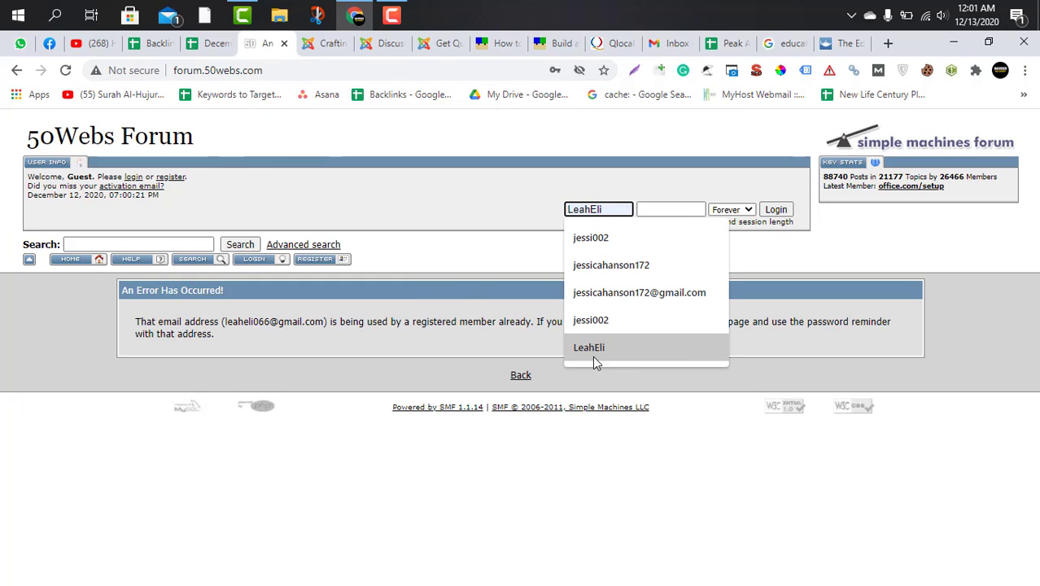
{"action": "left_click", "coordinate": [594, 349]}
{"action": "left_click", "coordinate": [646, 210]}
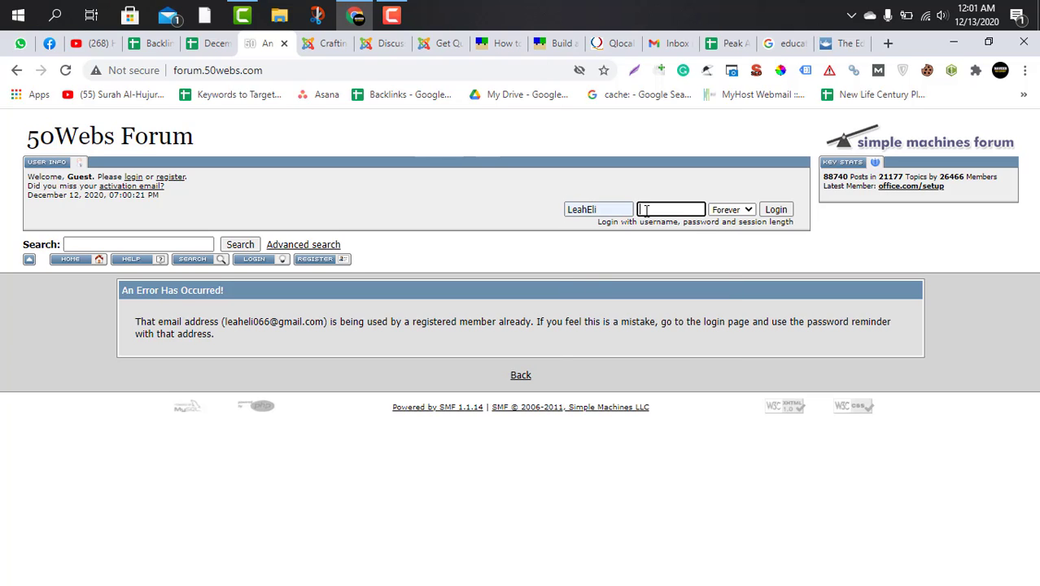
{"action": "left_click", "coordinate": [200, 45]}
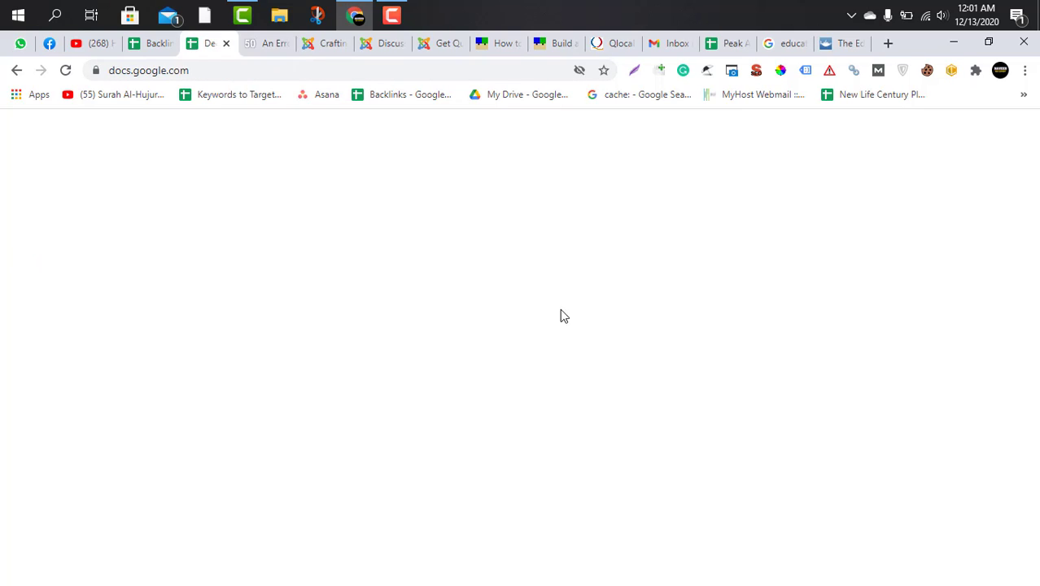
{"action": "key", "text": "ctrl+Tab"}
{"action": "key", "text": "ctrl+v"}
{"action": "left_click", "coordinate": [776, 210]}
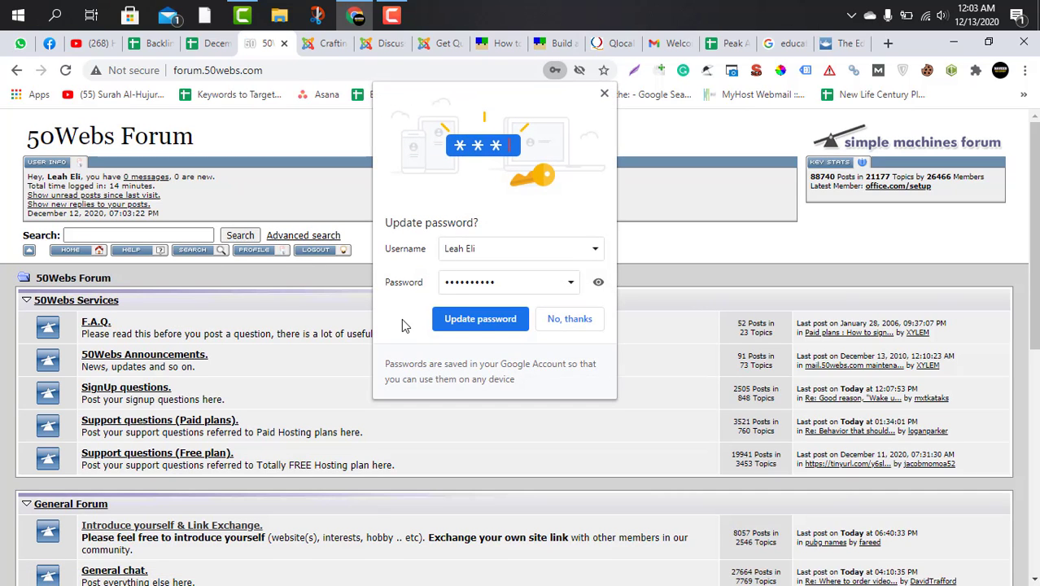
{"action": "left_click", "coordinate": [568, 318]}
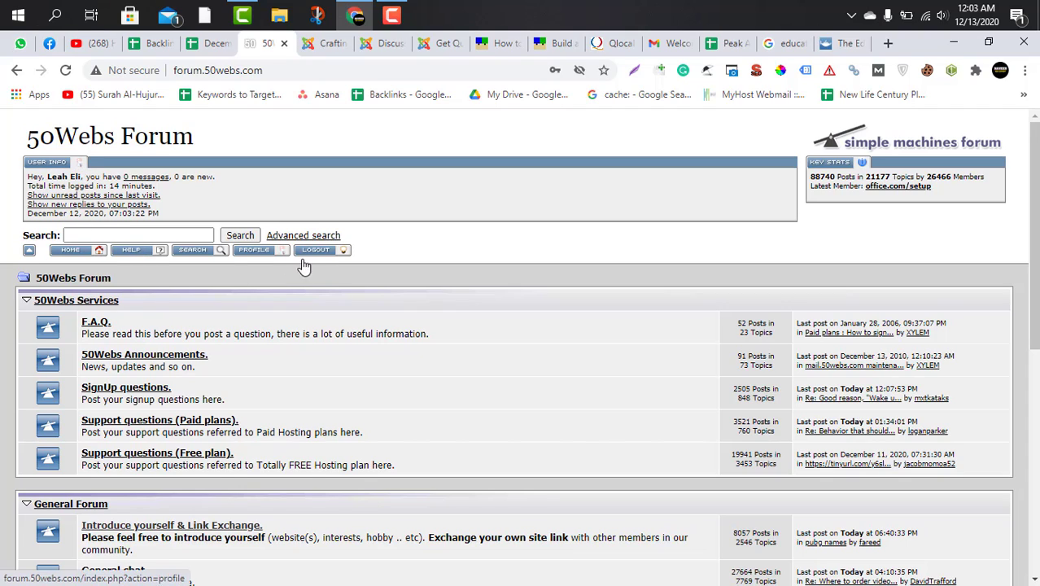
Open the forum account's profile and examine its summary and Account Related Settings.
{"action": "left_click", "coordinate": [249, 254]}
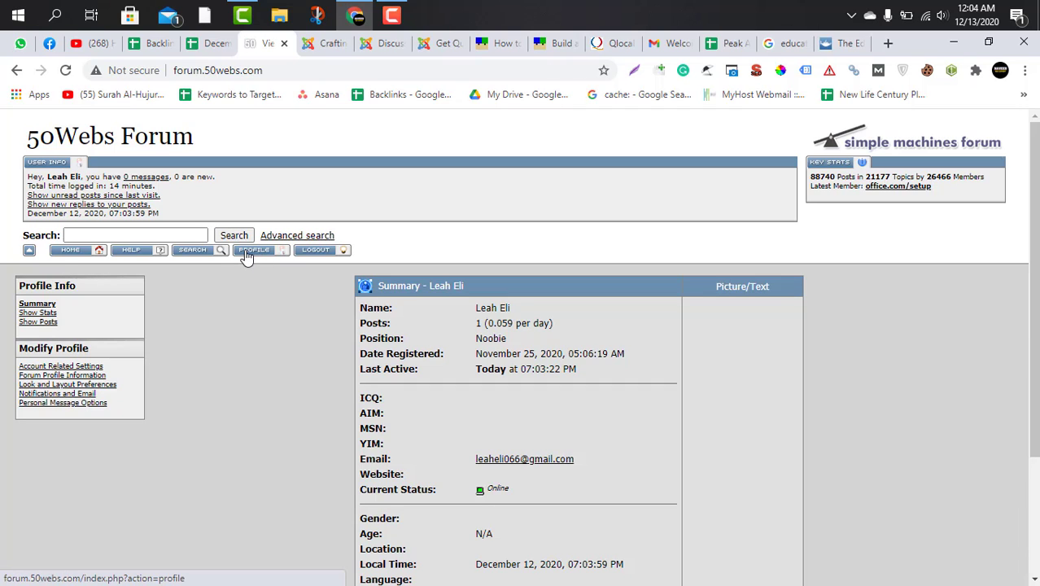
{"action": "scroll", "coordinate": [263, 355], "scroll_direction": "down", "scroll_amount": 3}
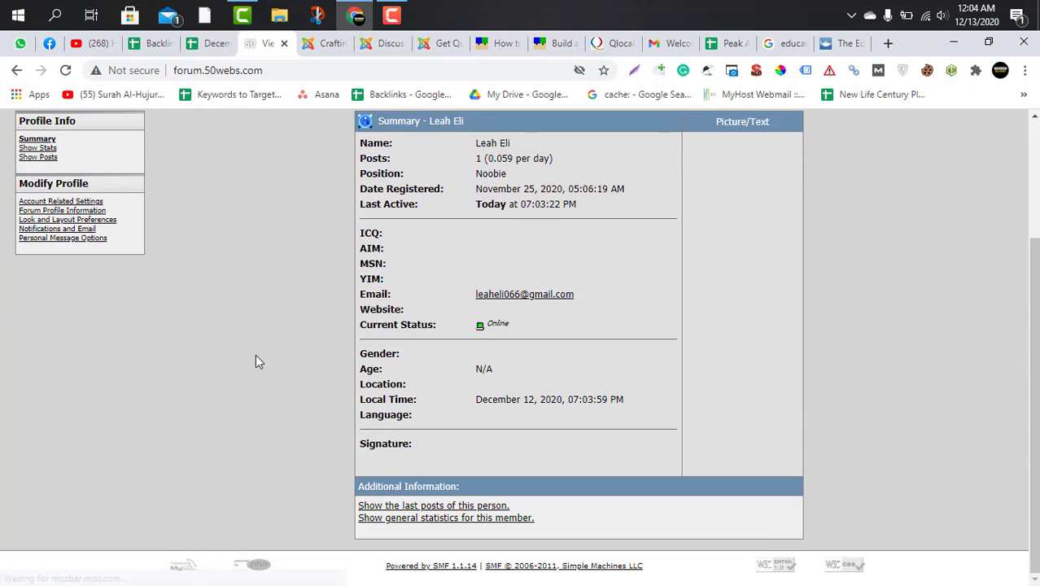
{"action": "scroll", "coordinate": [256, 362], "scroll_direction": "up", "scroll_amount": 2}
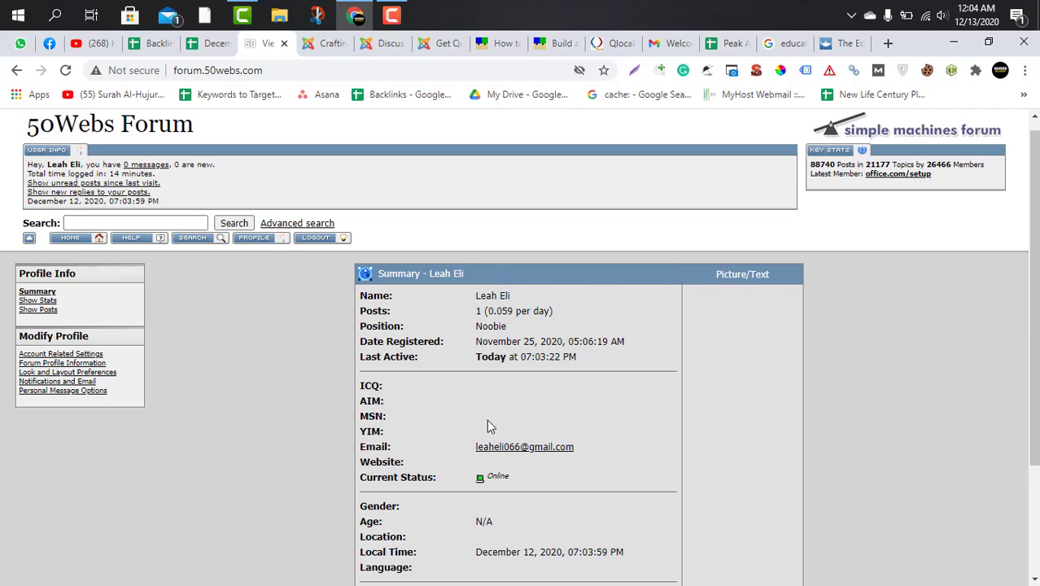
{"action": "scroll", "coordinate": [560, 424], "scroll_direction": "down", "scroll_amount": 2}
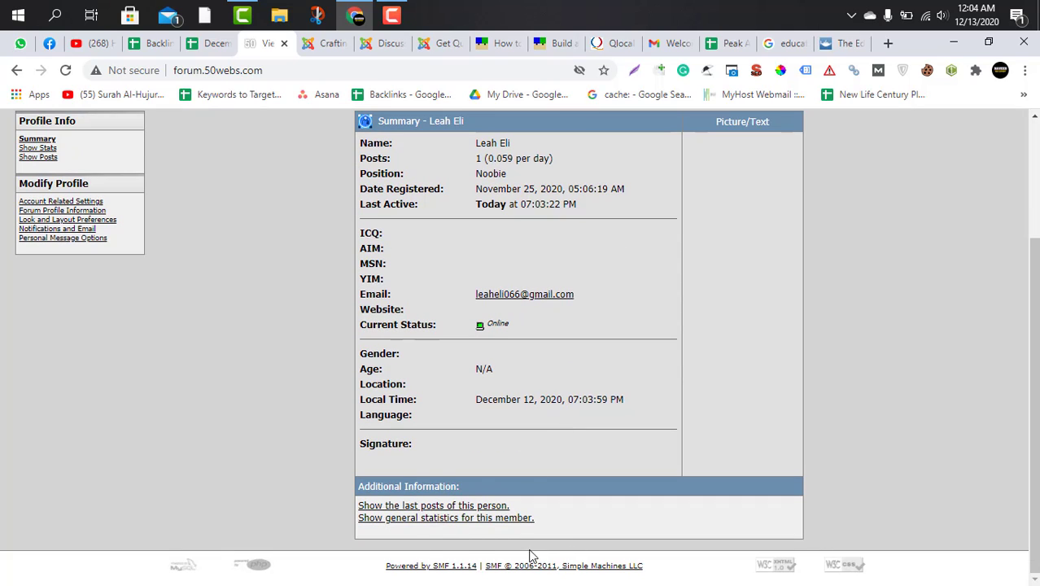
{"action": "scroll", "coordinate": [299, 435], "scroll_direction": "up", "scroll_amount": 2}
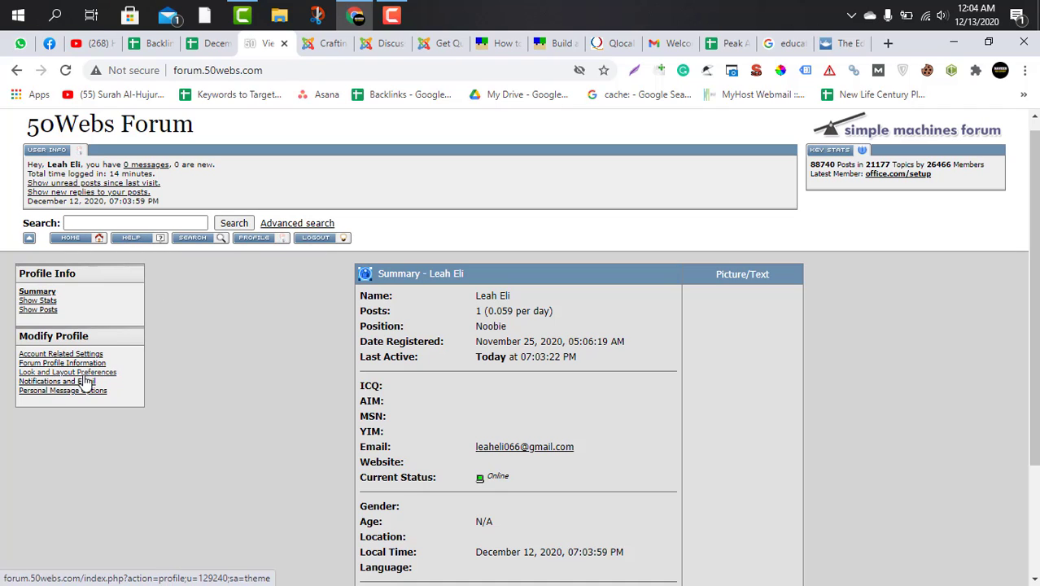
{"action": "left_click", "coordinate": [87, 355]}
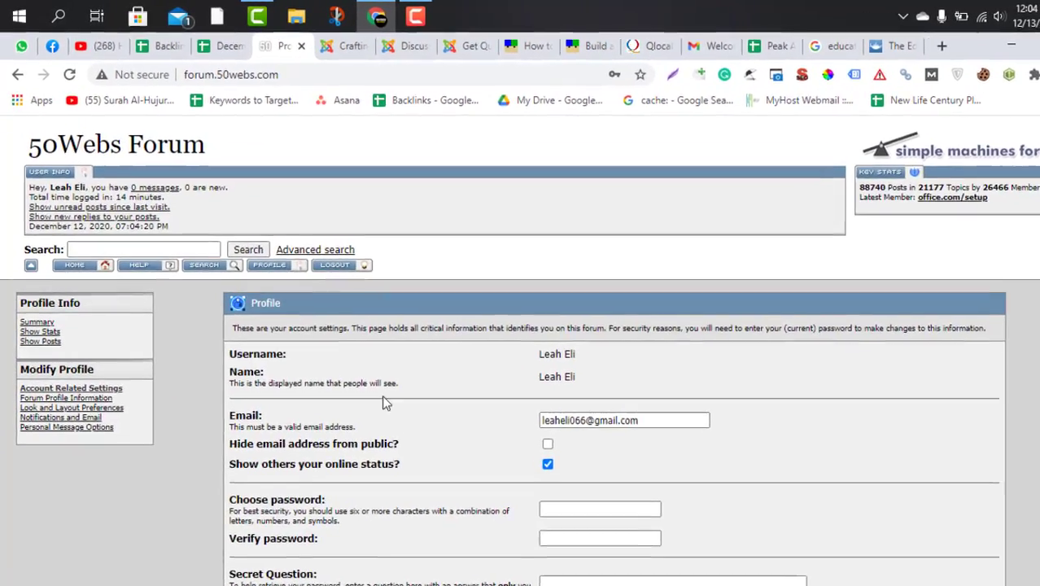
{"action": "scroll", "coordinate": [377, 382], "scroll_direction": "down", "scroll_amount": 2}
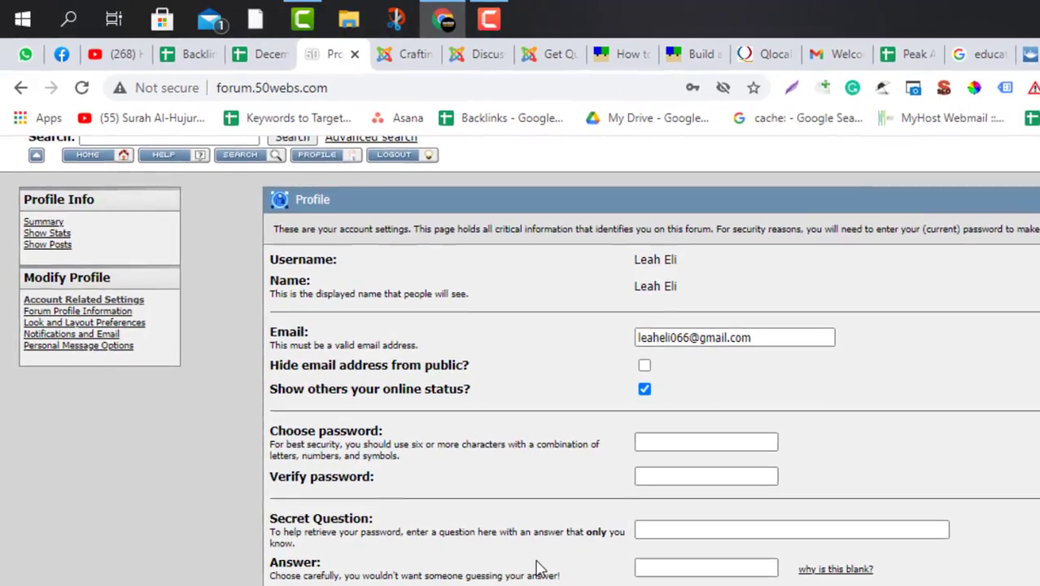
{"action": "scroll", "coordinate": [575, 558], "scroll_direction": "up", "scroll_amount": 2}
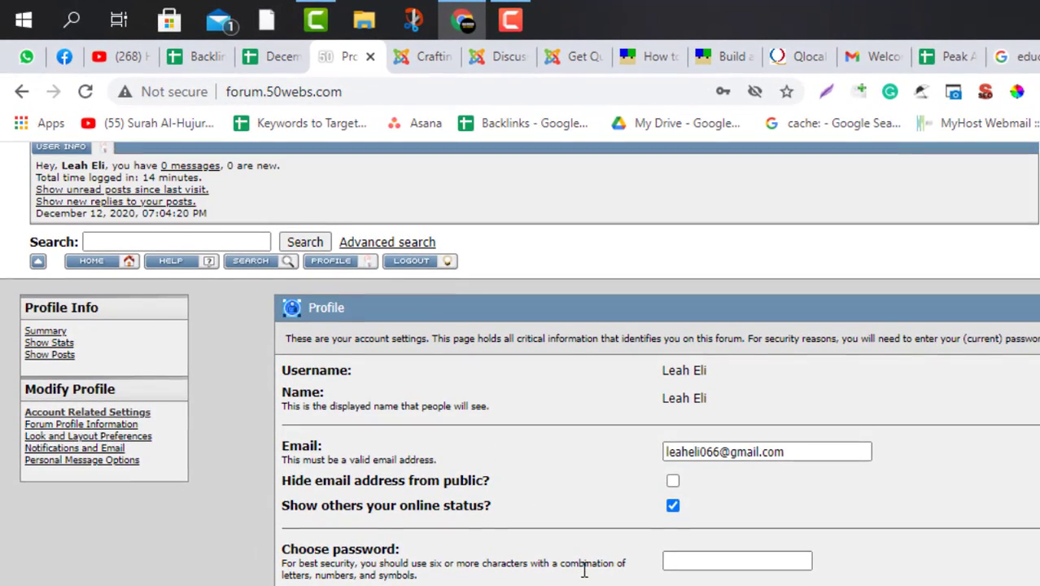
Open the Forum Profile Information settings and choose the account's portrait photo from Downloads as the uploaded profile picture.
{"action": "left_click", "coordinate": [130, 424]}
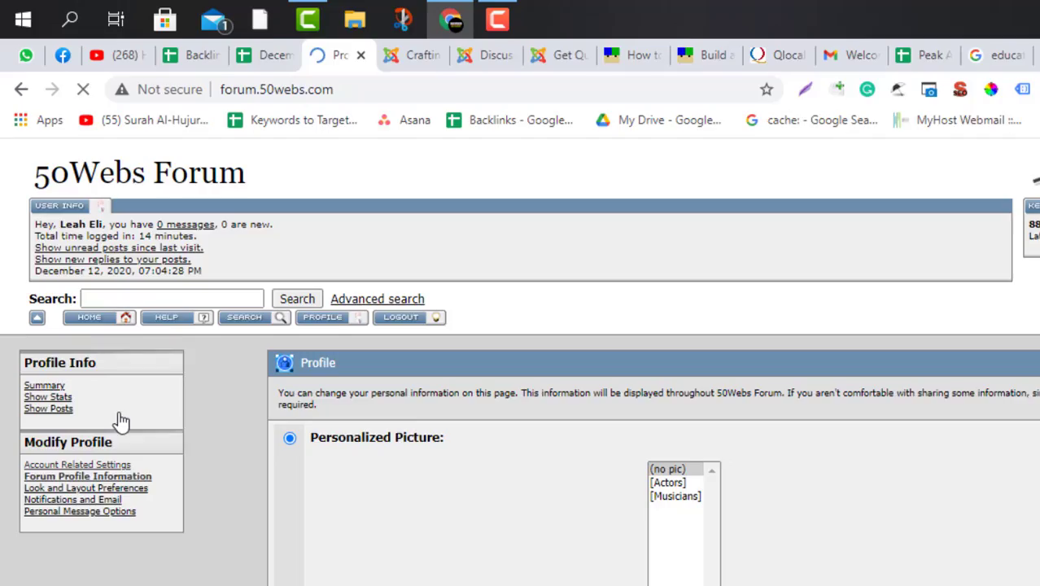
{"action": "scroll", "coordinate": [425, 486], "scroll_direction": "down", "scroll_amount": 5}
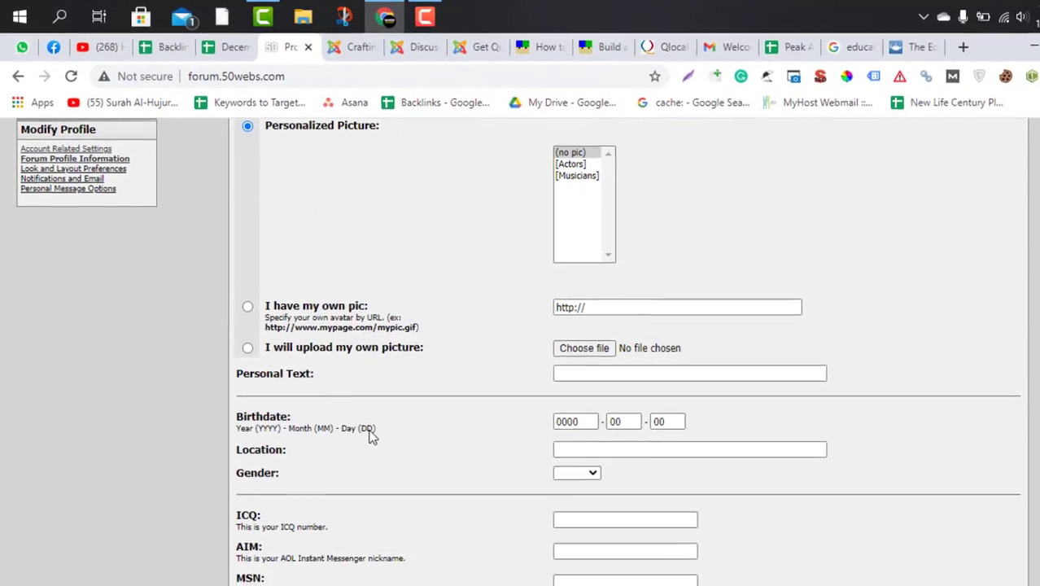
{"action": "scroll", "coordinate": [332, 374], "scroll_direction": "up", "scroll_amount": 2}
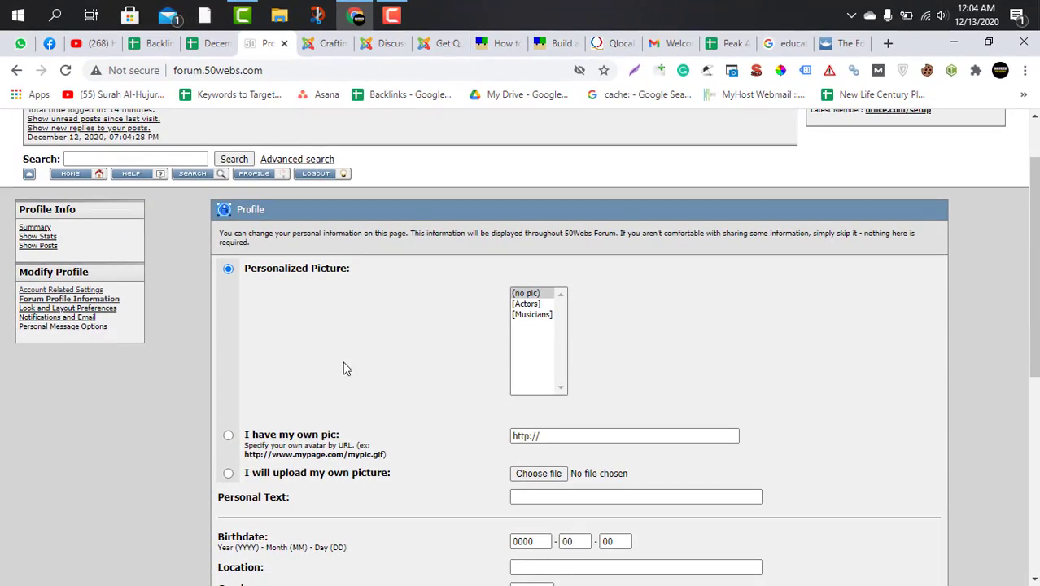
{"action": "scroll", "coordinate": [366, 378], "scroll_direction": "down", "scroll_amount": 1}
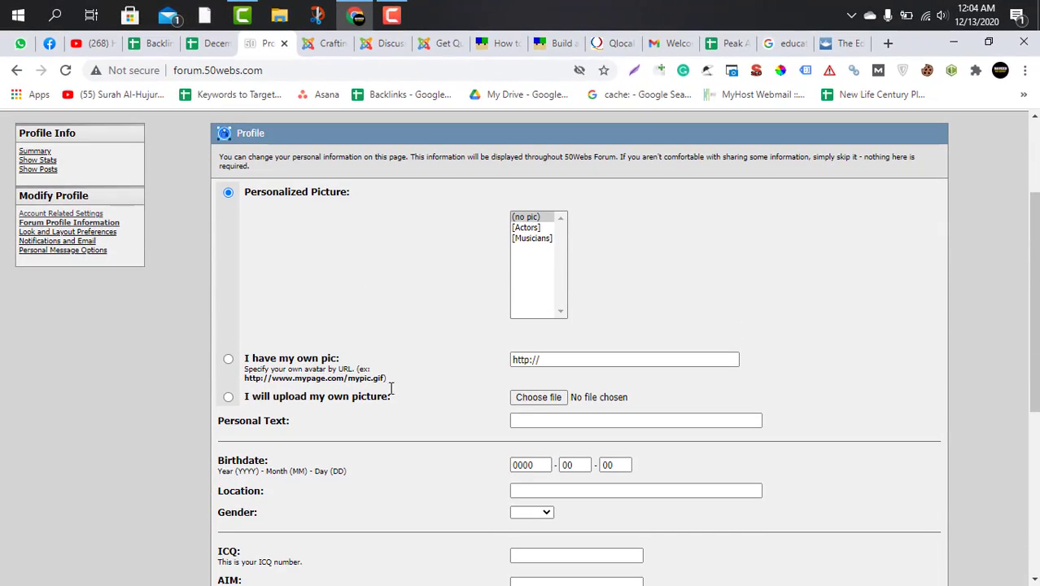
{"action": "left_click", "coordinate": [547, 398]}
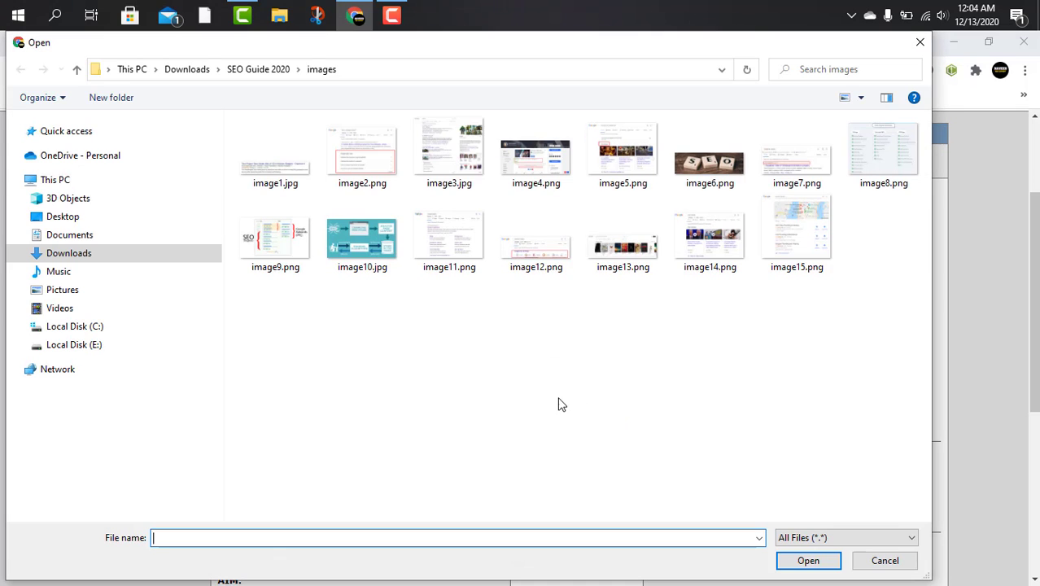
{"action": "left_click", "coordinate": [81, 213]}
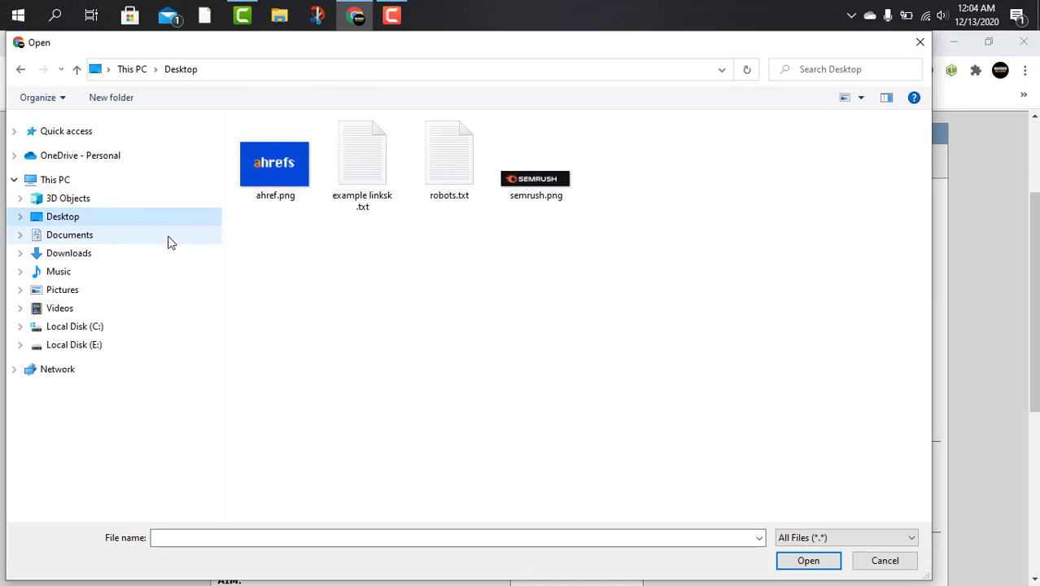
{"action": "left_click", "coordinate": [70, 253]}
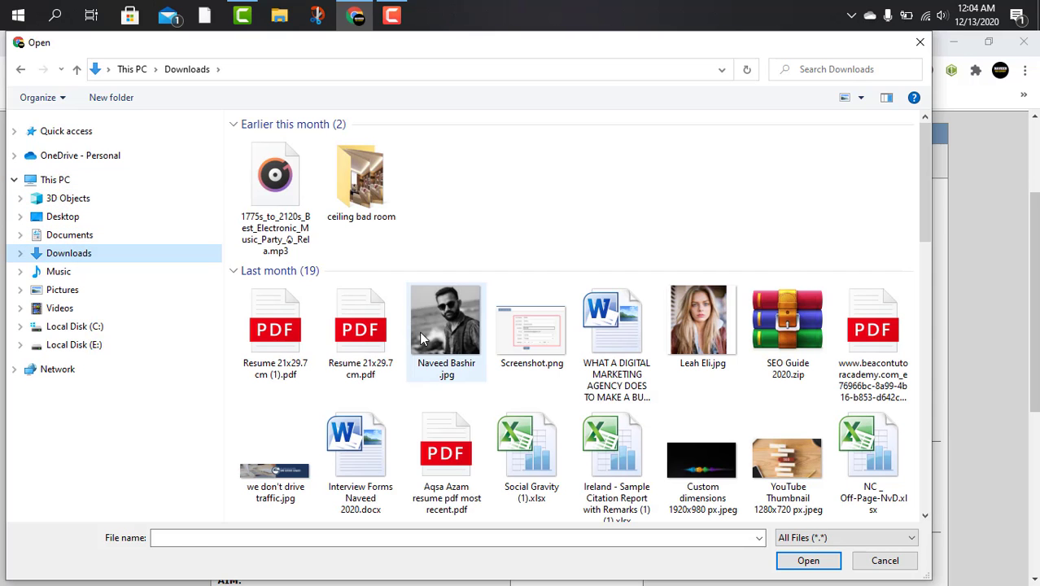
{"action": "left_click", "coordinate": [701, 334]}
{"action": "left_click", "coordinate": [795, 564]}
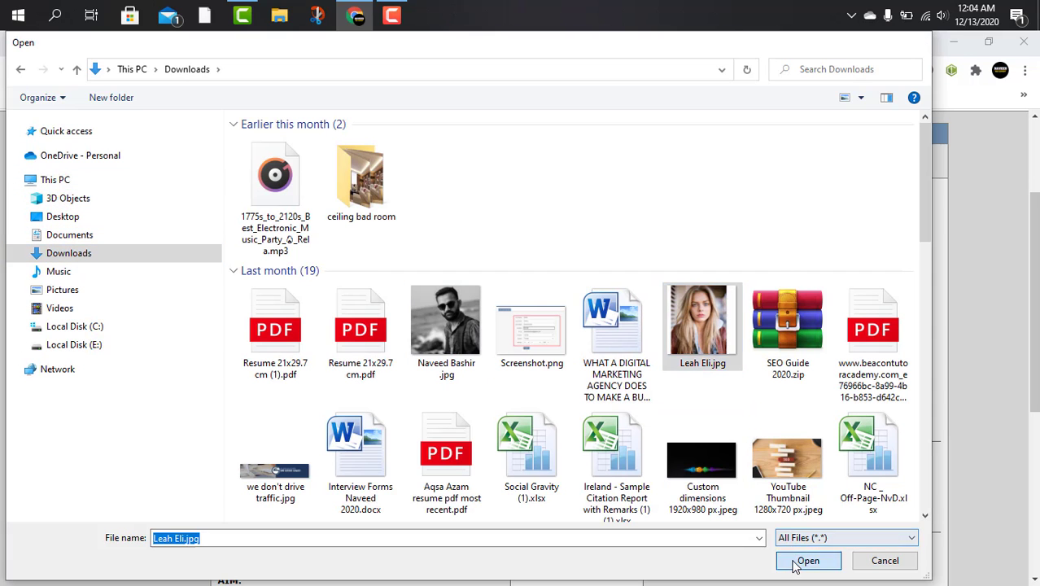
Set the profile's personal text to "Academic Writer" and fill in the birthdate.
{"action": "scroll", "coordinate": [432, 388], "scroll_direction": "down", "scroll_amount": 1}
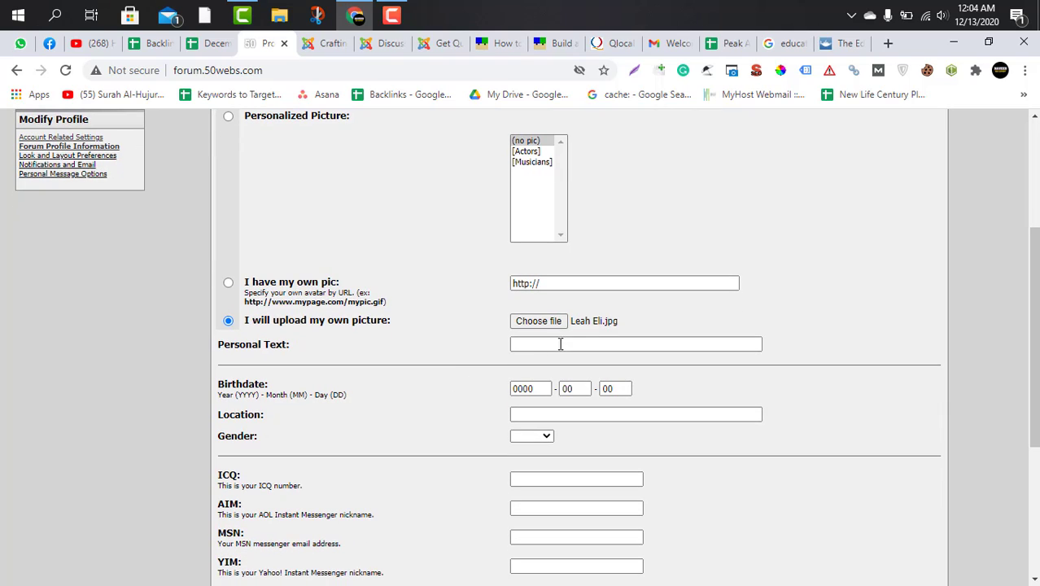
{"action": "left_click", "coordinate": [569, 344]}
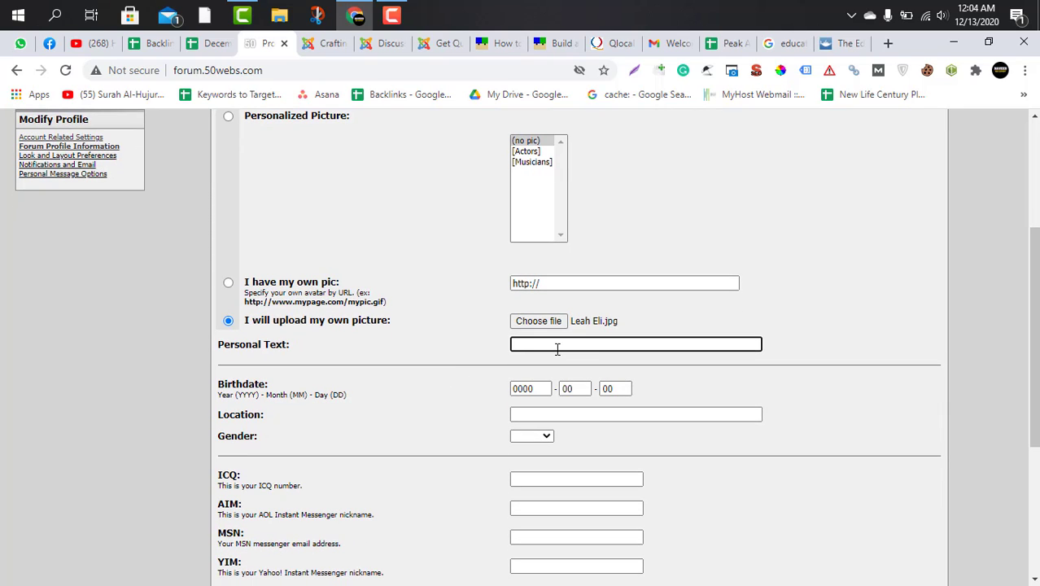
{"action": "type", "text": "Academic Writer"}
{"action": "key", "text": "Tab"}
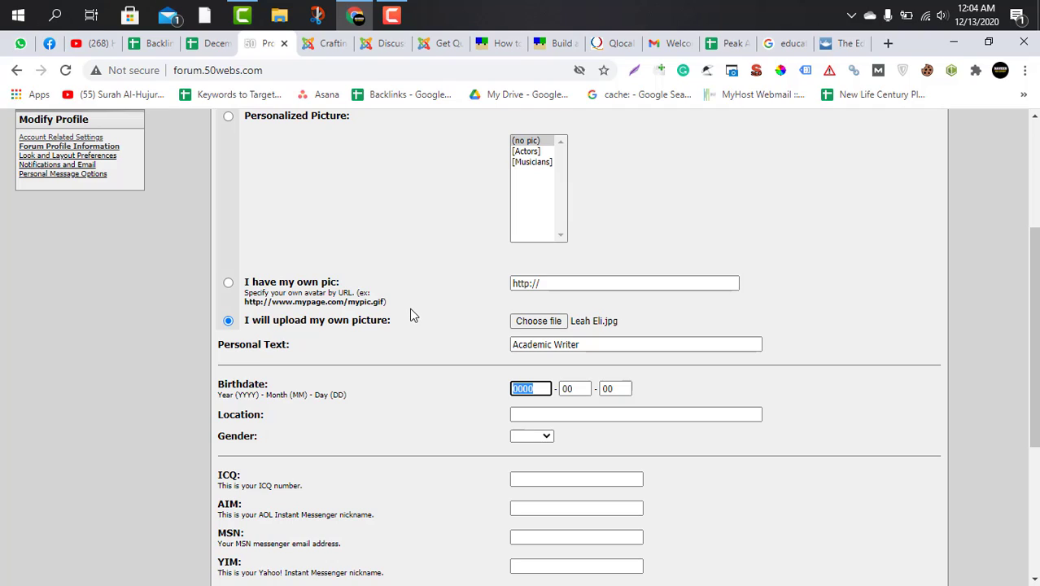
{"action": "type", "text": "1990"}
{"action": "key", "text": "Tab"}
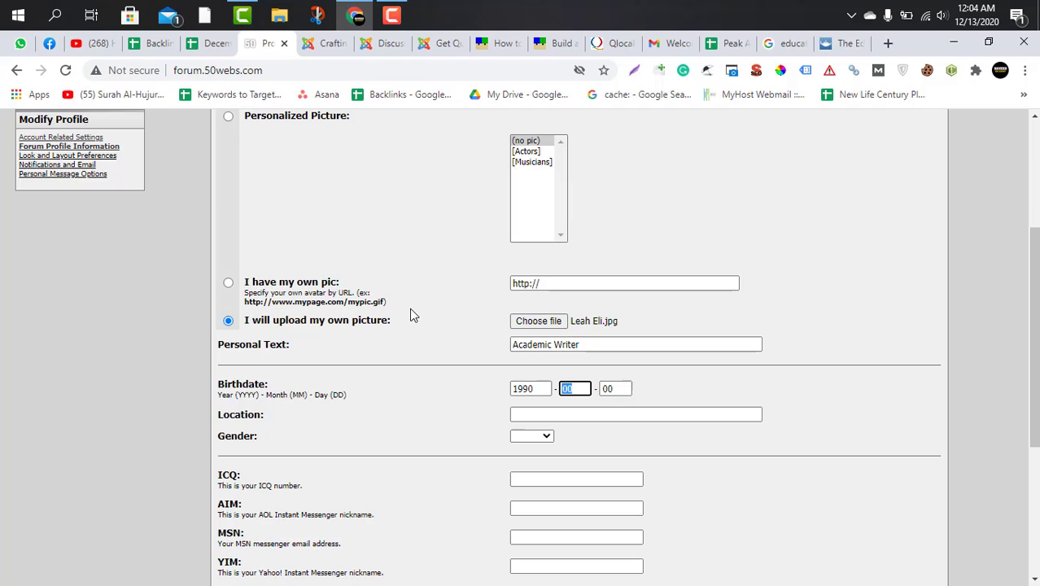
{"action": "key", "text": "Tab"}
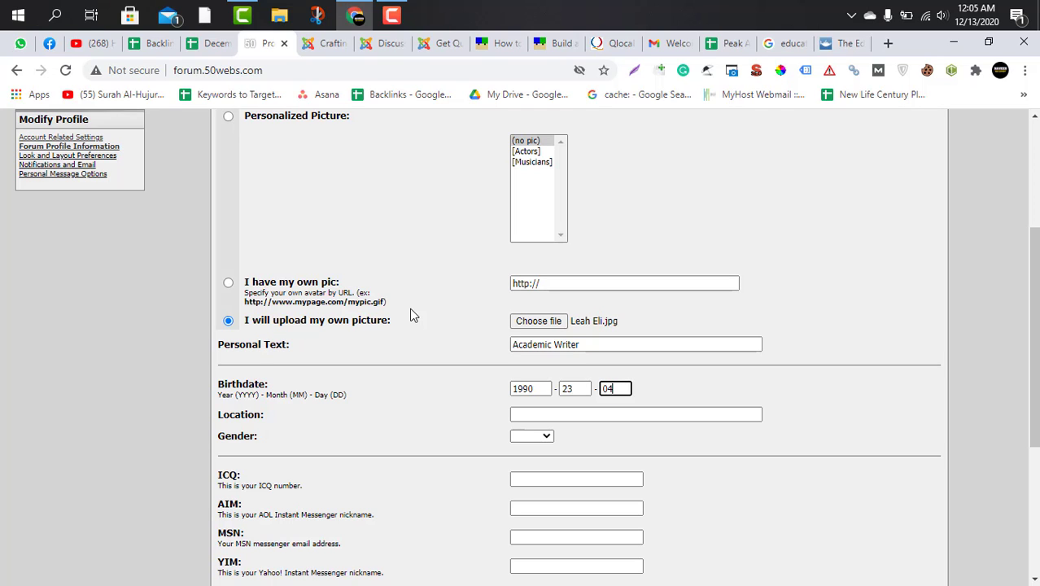
Set the profile location to Ireland and the gender to Female.
{"action": "key", "text": "Tab"}
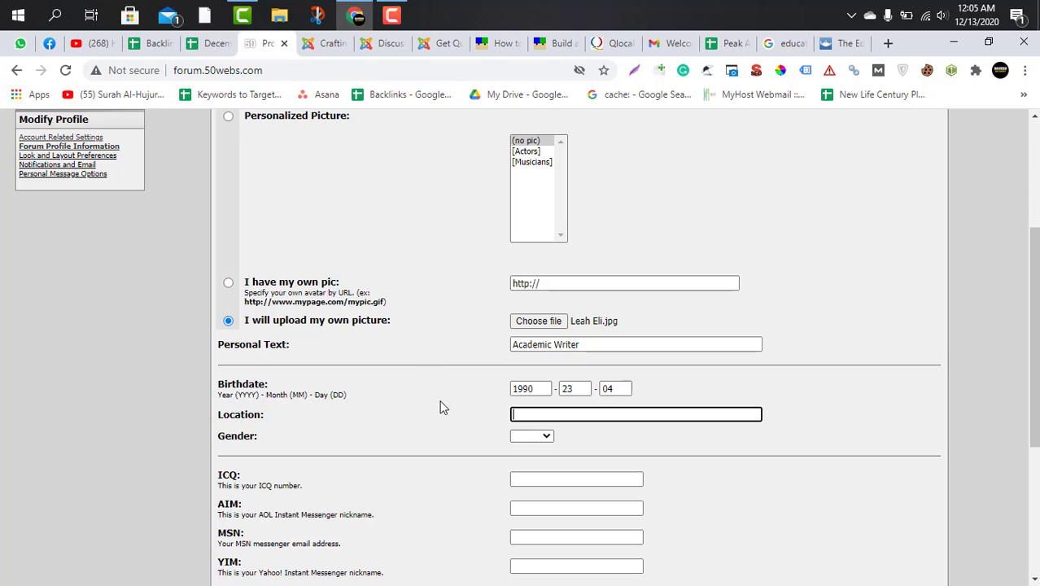
{"action": "scroll", "coordinate": [446, 411], "scroll_direction": "down", "scroll_amount": 3}
{"action": "type", "text": "Ireland"}
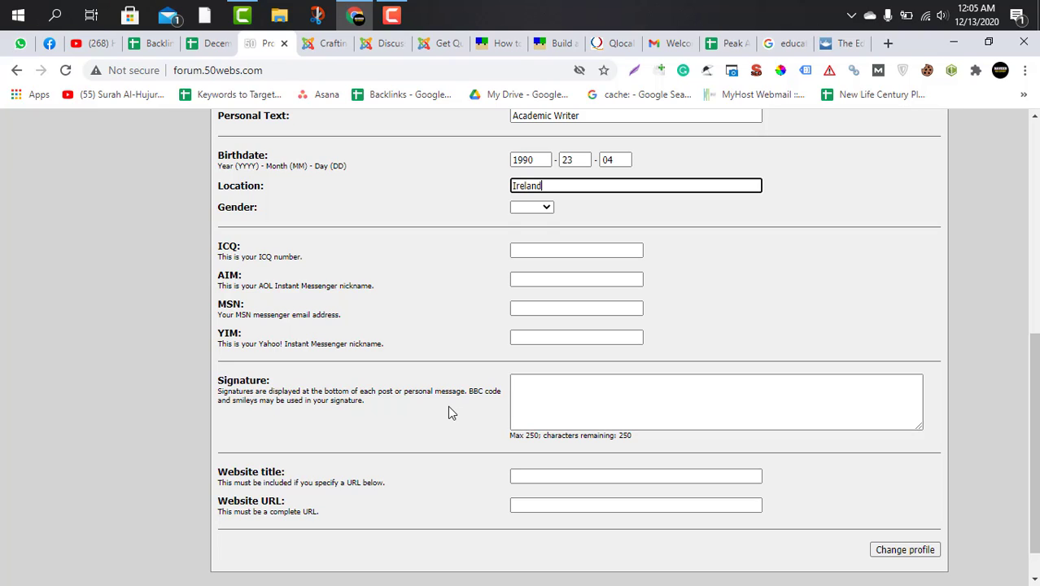
{"action": "key", "text": "Tab"}
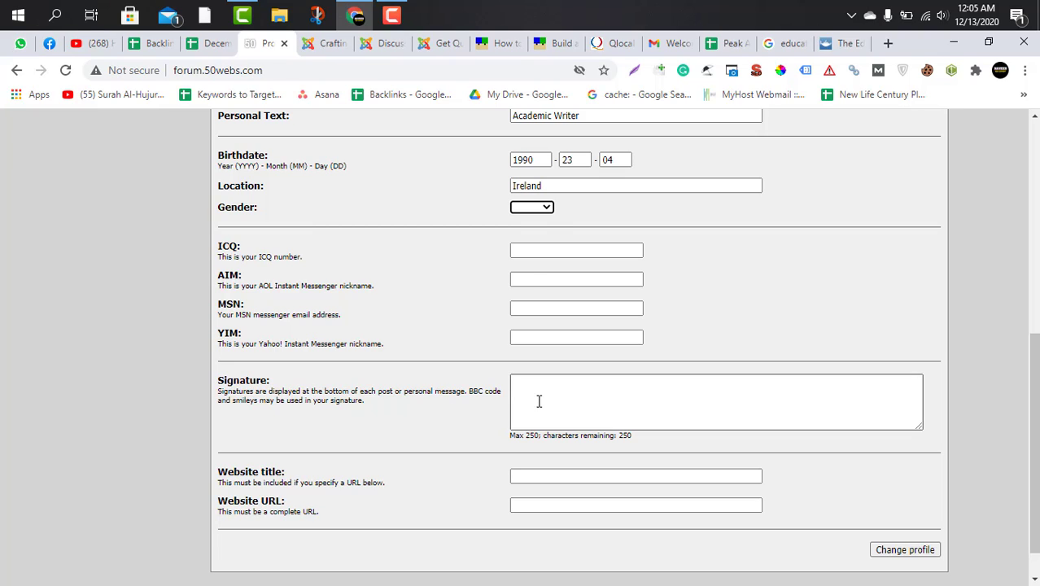
{"action": "left_click", "coordinate": [538, 207]}
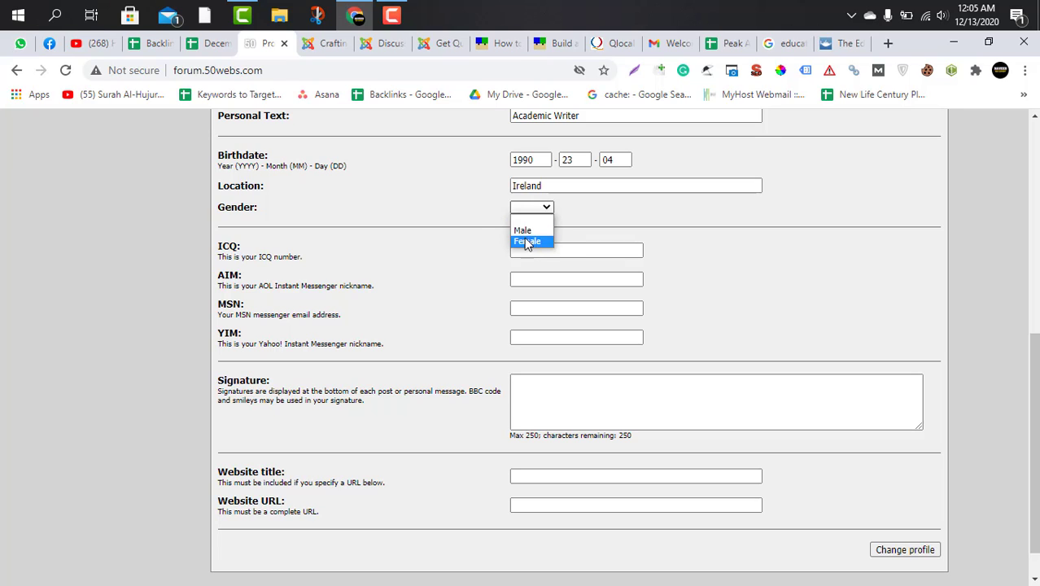
{"action": "left_click", "coordinate": [525, 238]}
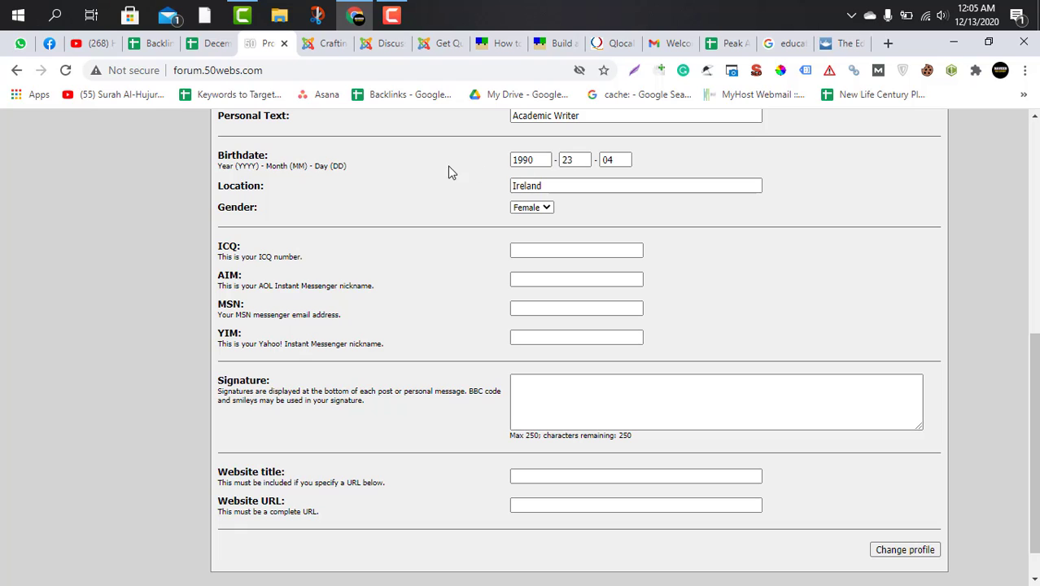
Review the filled-in profile fields and paste "Small Business Accounting" as the website title.
{"action": "left_click", "coordinate": [586, 395]}
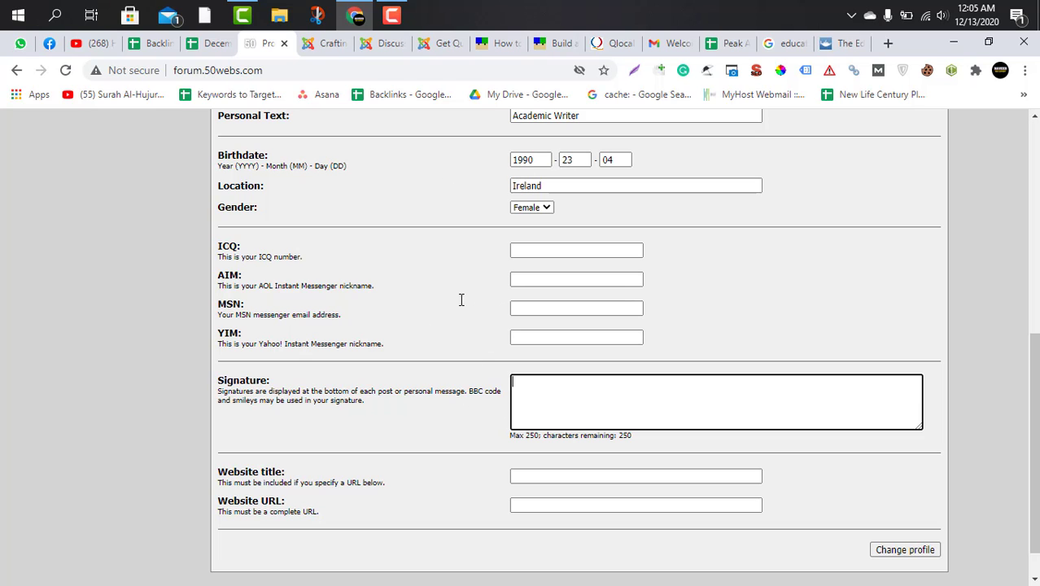
{"action": "scroll", "coordinate": [457, 313], "scroll_direction": "up", "scroll_amount": 3}
{"action": "scroll", "coordinate": [457, 346], "scroll_direction": "up", "scroll_amount": 1}
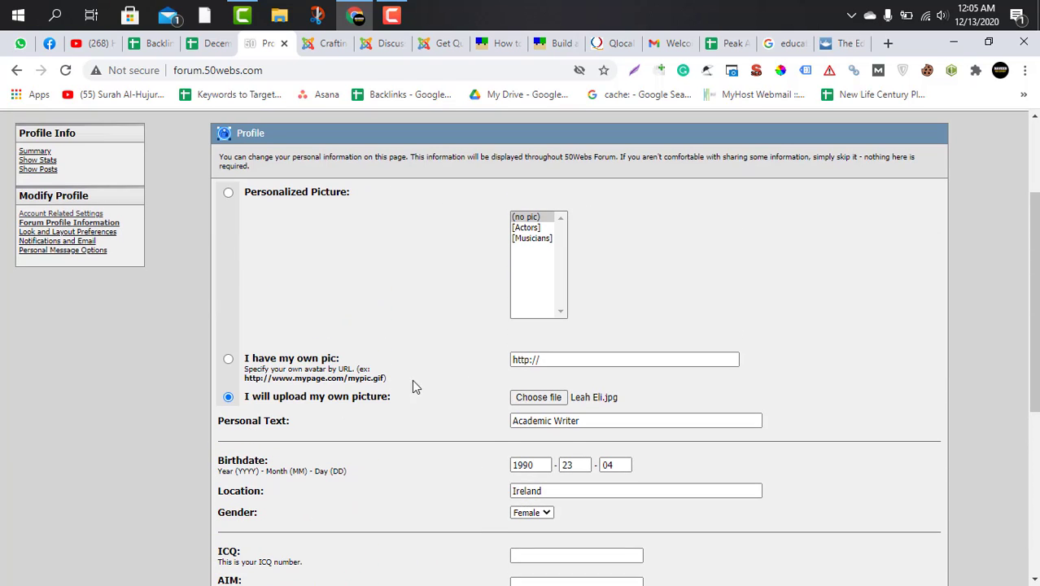
{"action": "scroll", "coordinate": [425, 405], "scroll_direction": "down", "scroll_amount": 3}
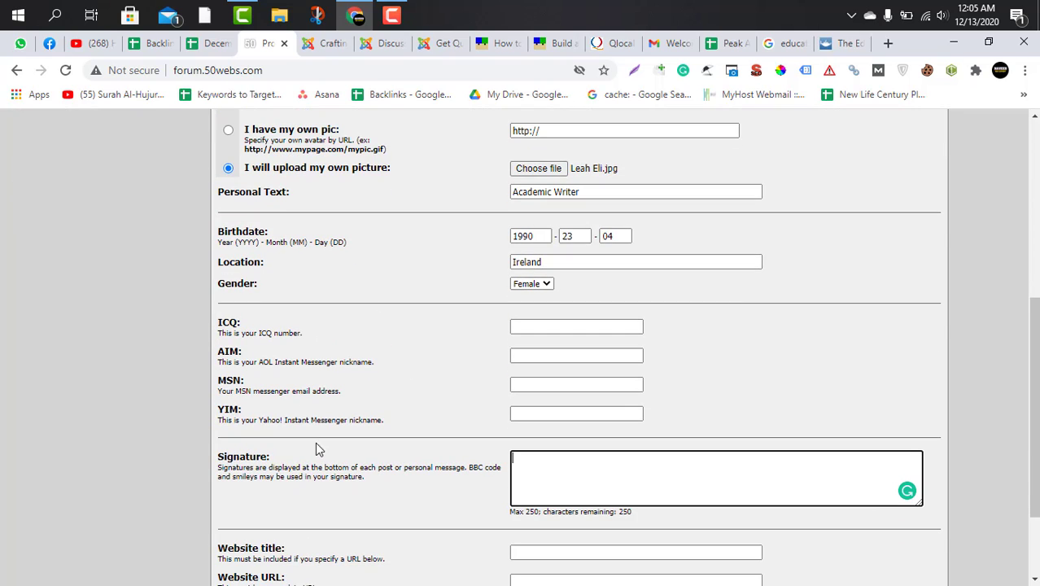
{"action": "scroll", "coordinate": [318, 449], "scroll_direction": "down", "scroll_amount": 2}
{"action": "left_click", "coordinate": [544, 460]}
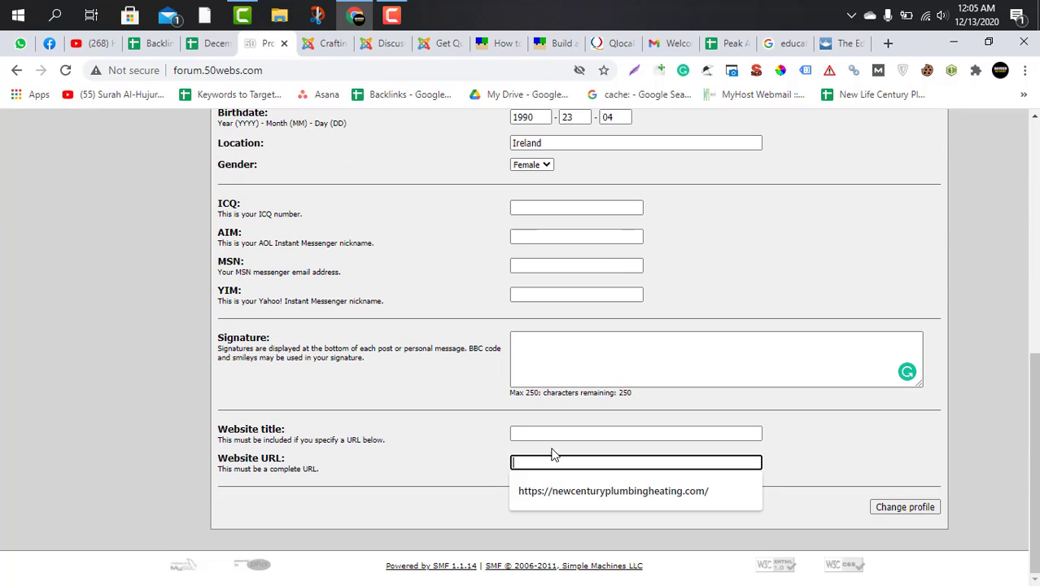
{"action": "left_click", "coordinate": [537, 432]}
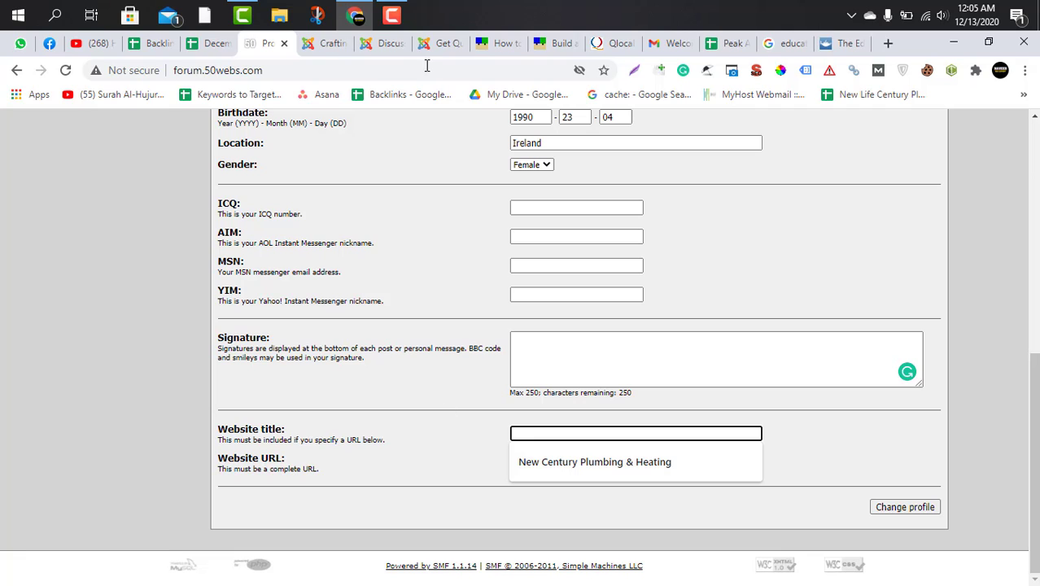
{"action": "type", "text": "Small Business Accounting"}
{"action": "key", "text": "Tab"}
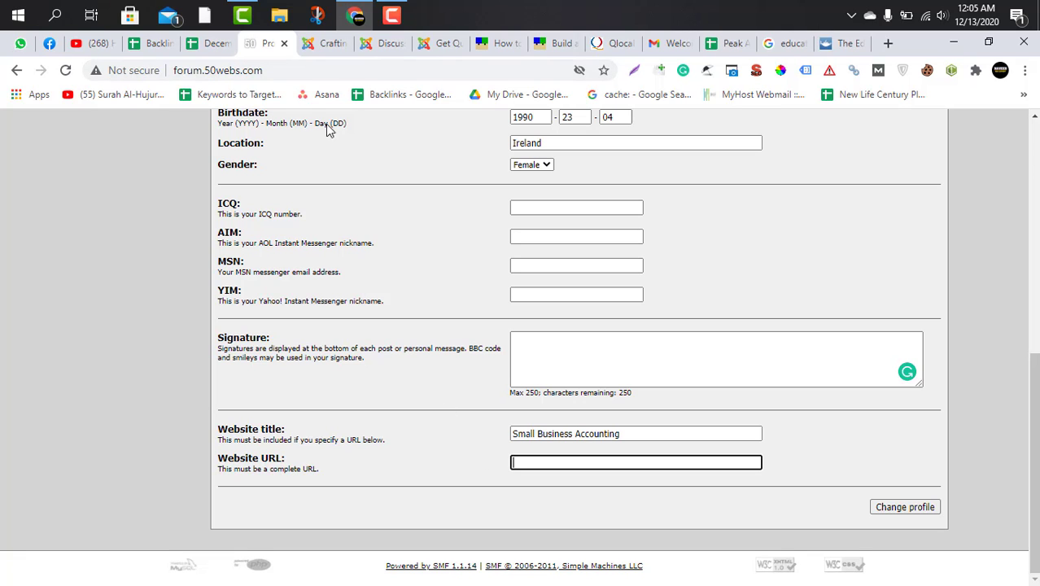
{"action": "left_click", "coordinate": [213, 47]}
{"action": "left_click", "coordinate": [634, 303]}
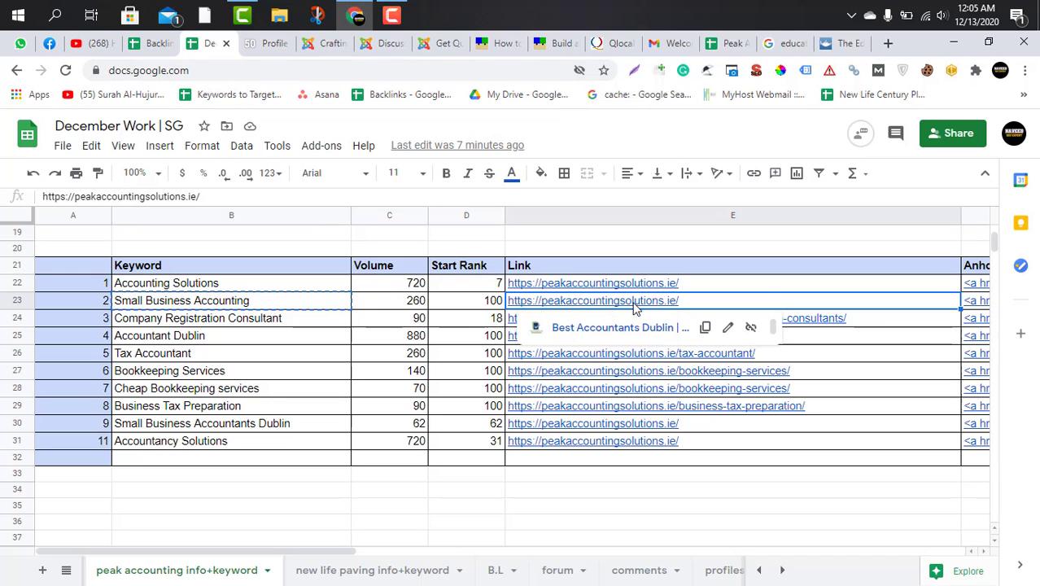
{"action": "key", "text": "ctrl+c"}
{"action": "key", "text": "ctrl+Tab"}
{"action": "key", "text": "ctrl+v"}
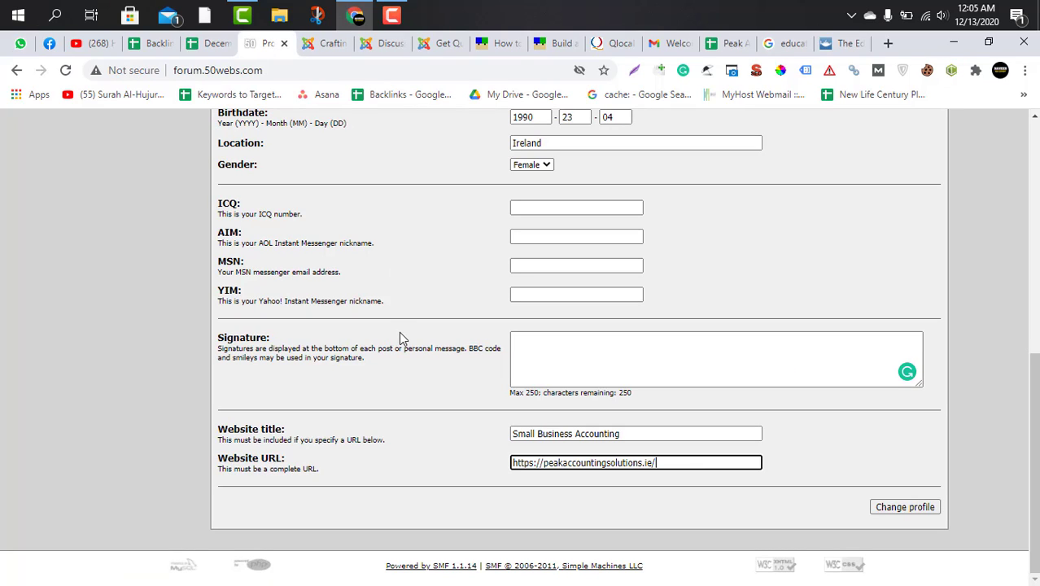
{"action": "left_click", "coordinate": [682, 500]}
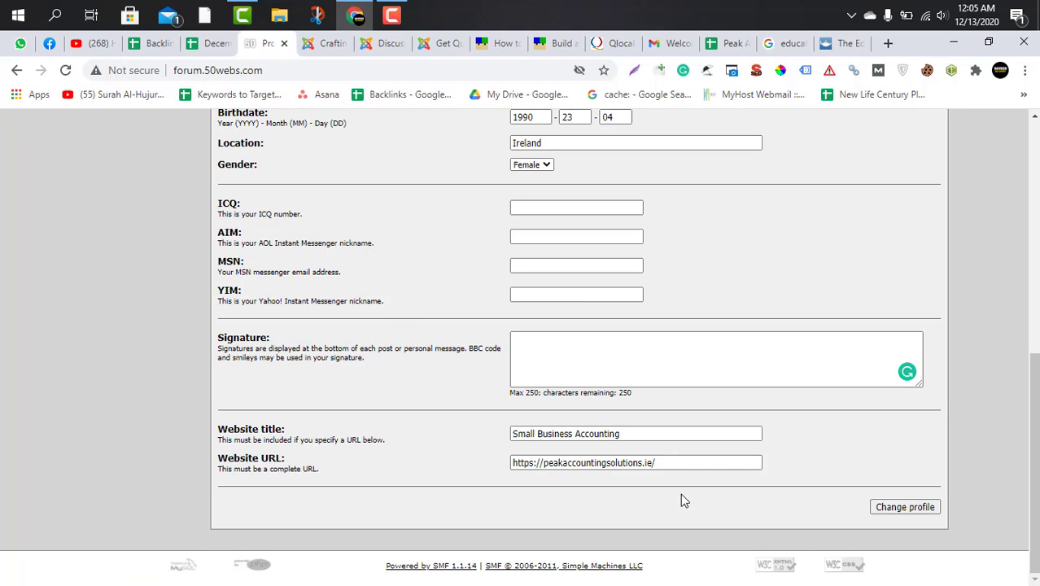
{"action": "left_click", "coordinate": [669, 457]}
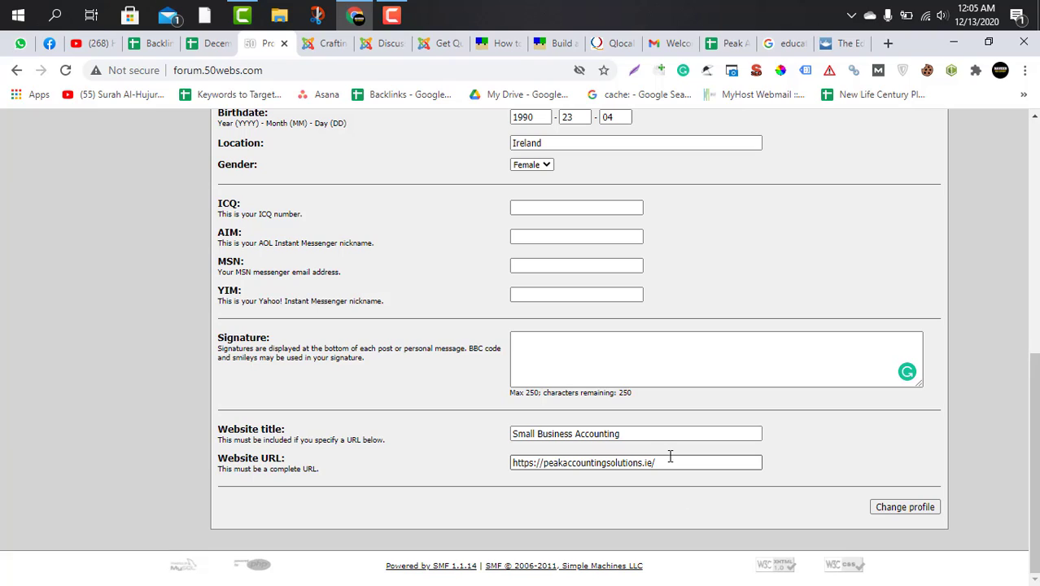
{"action": "left_click", "coordinate": [682, 500]}
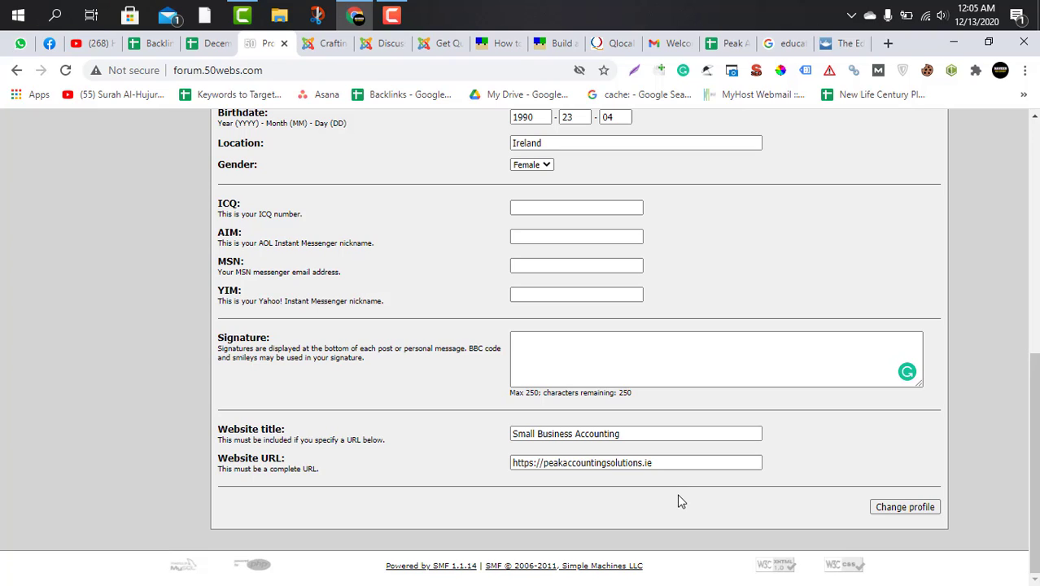
{"action": "left_click", "coordinate": [872, 508]}
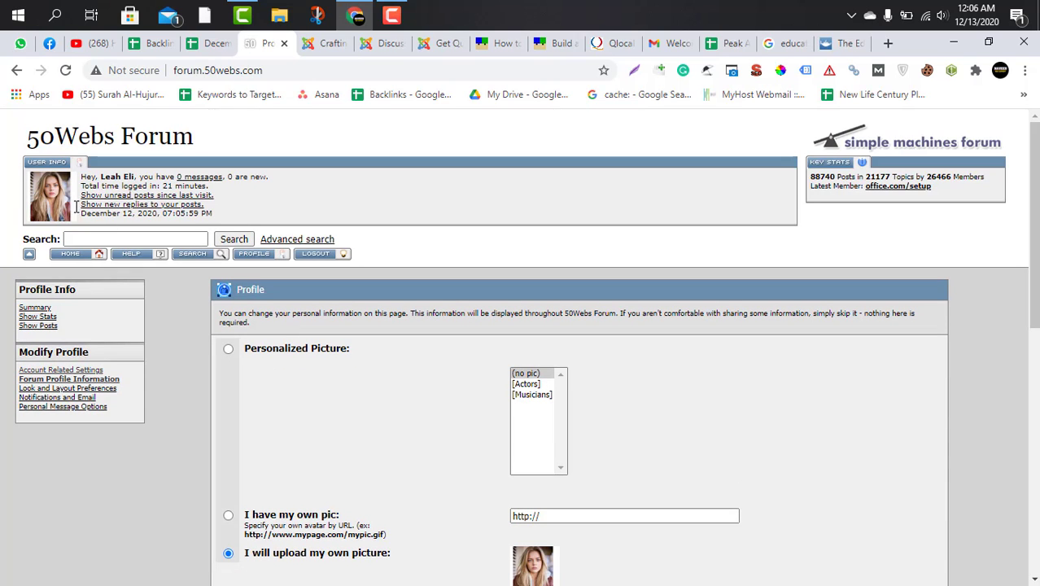
Go to the profile's Signature field and fetch the Company Registration Consultant BB code from the December Work sheet.
{"action": "scroll", "coordinate": [407, 407], "scroll_direction": "down", "scroll_amount": 7}
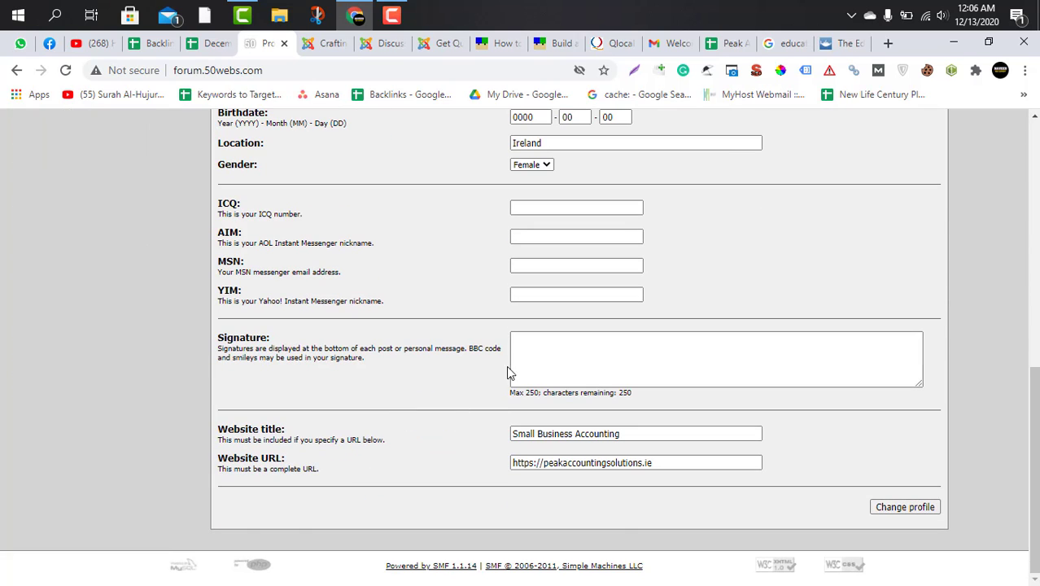
{"action": "left_click", "coordinate": [519, 365]}
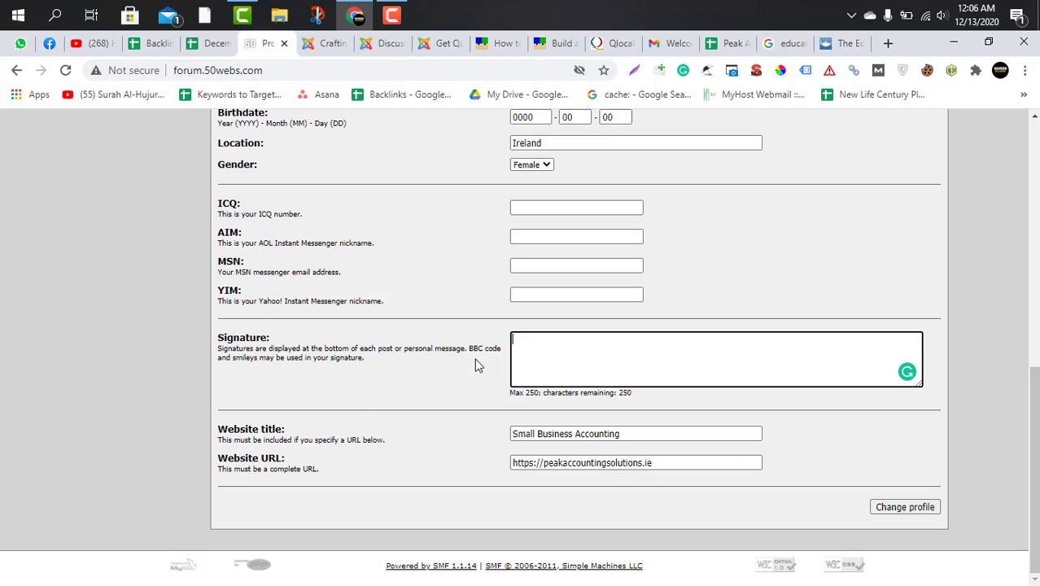
{"action": "left_click_drag", "start_coordinate": [470, 347], "coordinate": [472, 355]}
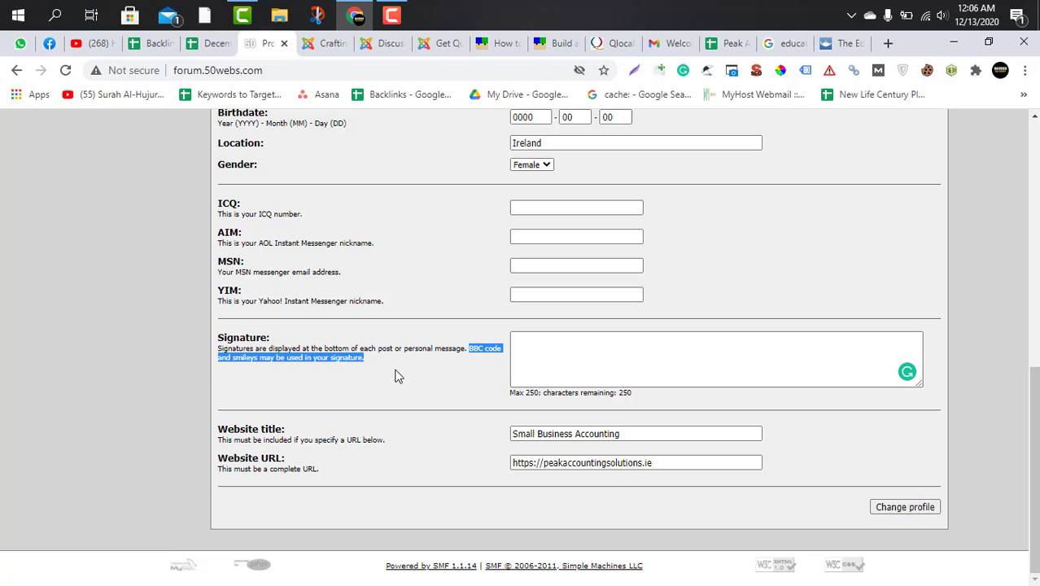
{"action": "left_click", "coordinate": [205, 44]}
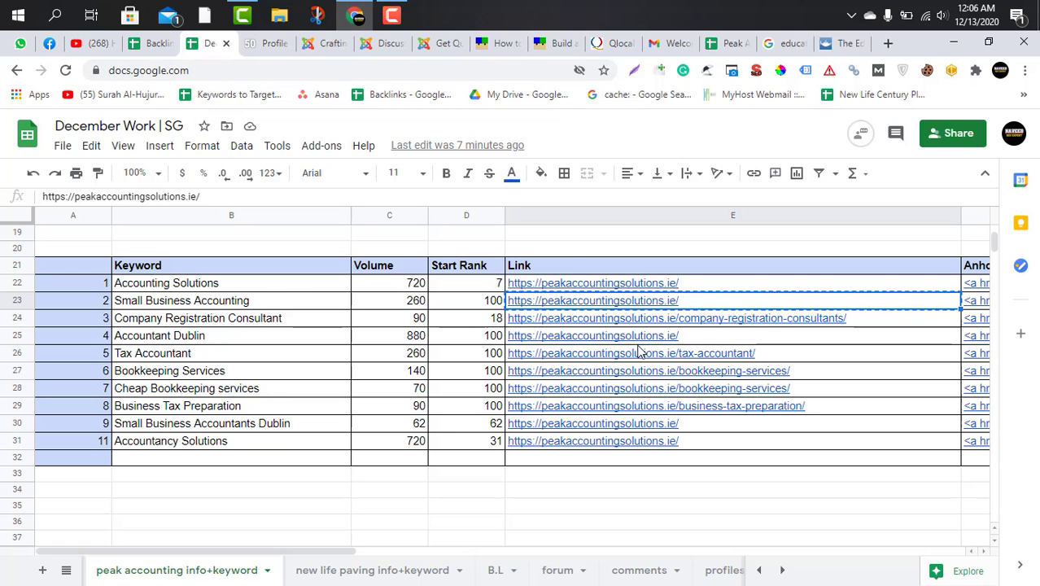
{"action": "left_click", "coordinate": [763, 324]}
{"action": "key", "text": "Right"}
{"action": "key", "text": "Right"}
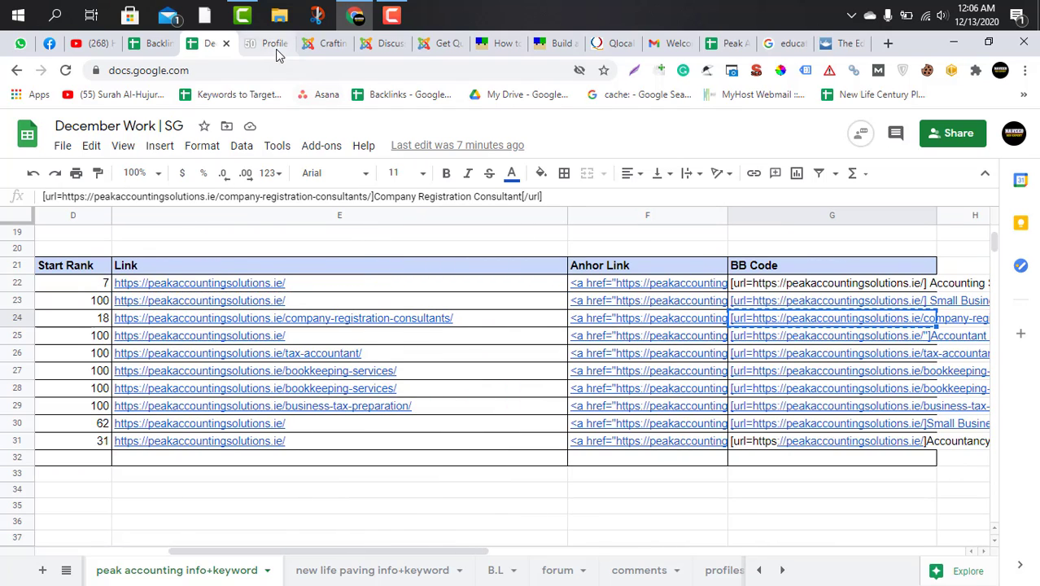
Paste the Company Registration Consultant BB code into the forum profile's signature and save the profile.
{"action": "left_click", "coordinate": [269, 43]}
{"action": "left_click", "coordinate": [539, 353]}
{"action": "key", "text": "ctrl+v"}
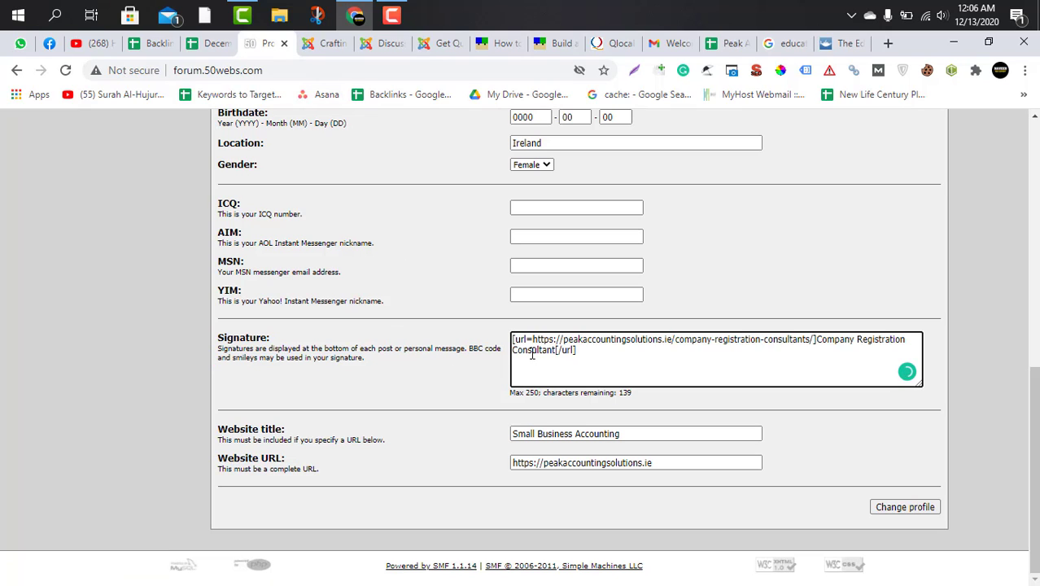
{"action": "left_click", "coordinate": [893, 509]}
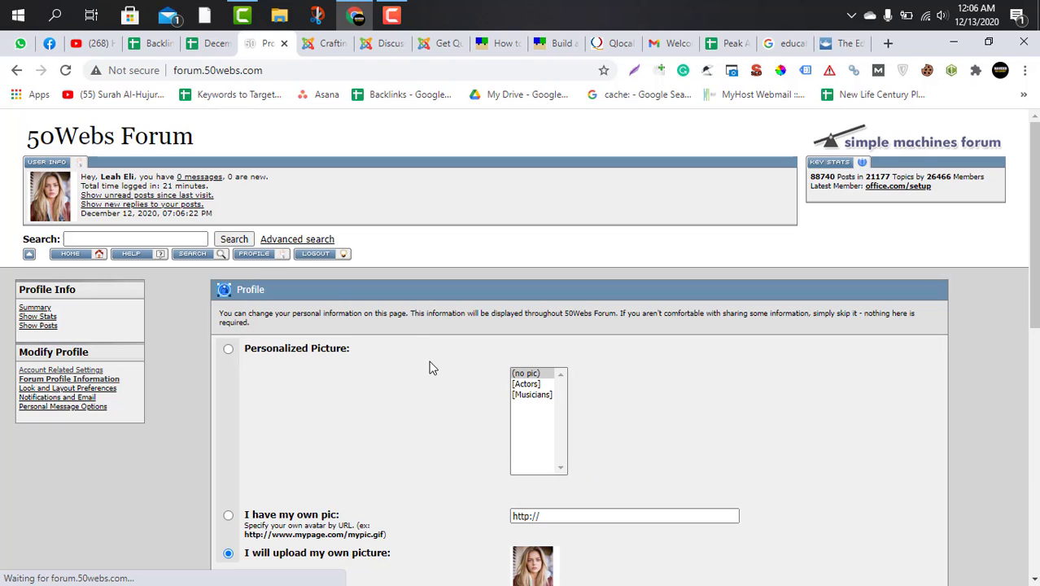
View the profile summary and check its website and signature links against the BB codes in the December Work sheet.
{"action": "left_click", "coordinate": [252, 254]}
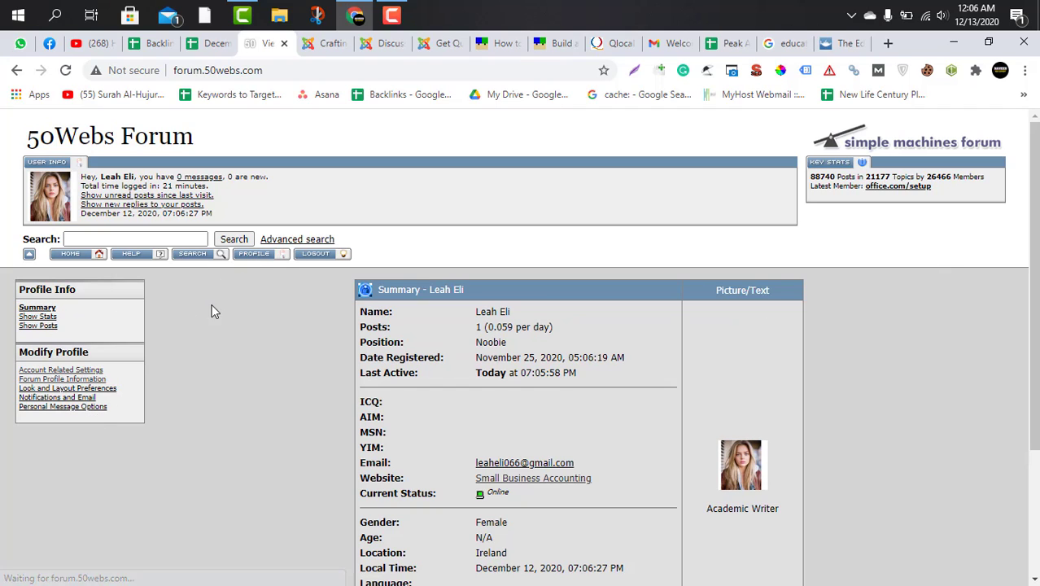
{"action": "scroll", "coordinate": [310, 429], "scroll_direction": "down", "scroll_amount": 3}
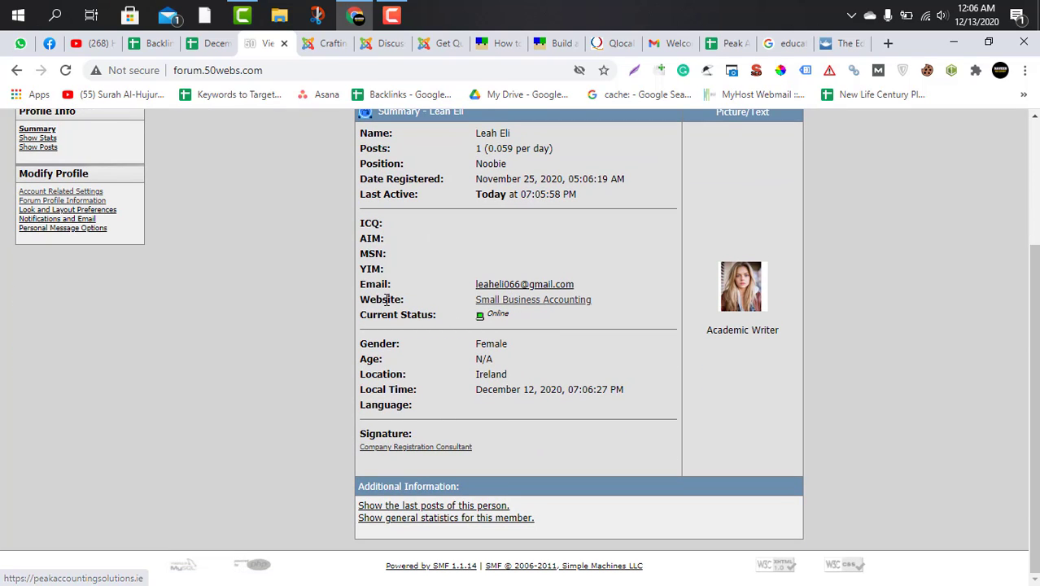
{"action": "left_click_drag", "start_coordinate": [361, 300], "coordinate": [405, 302]}
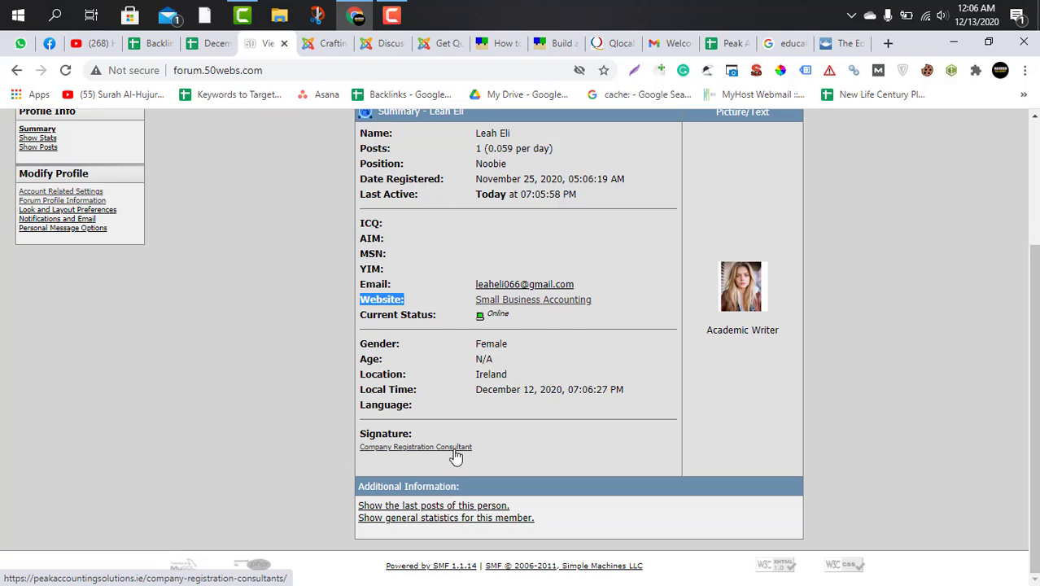
{"action": "left_click", "coordinate": [201, 44]}
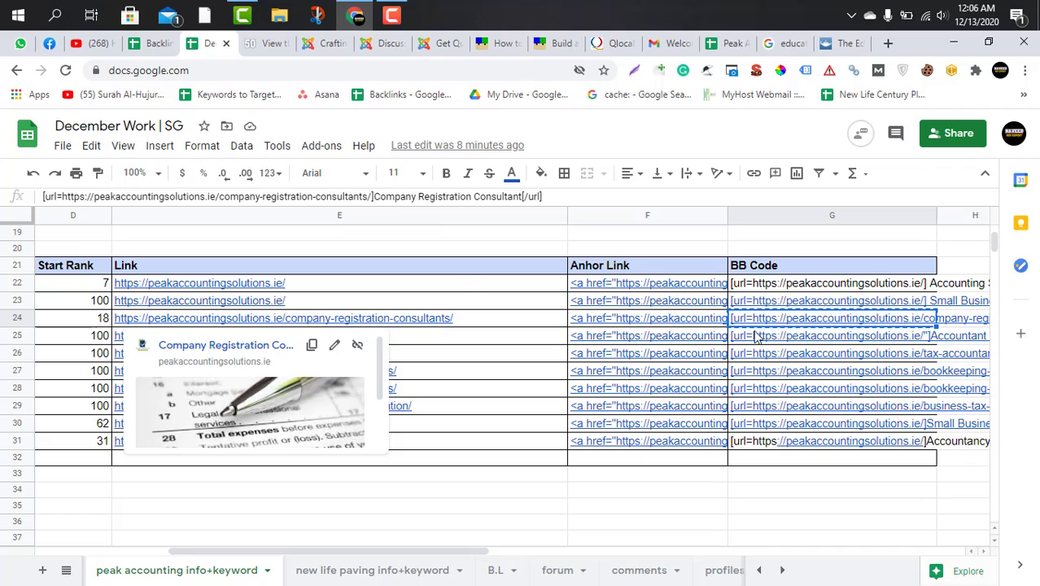
{"action": "left_click", "coordinate": [269, 43]}
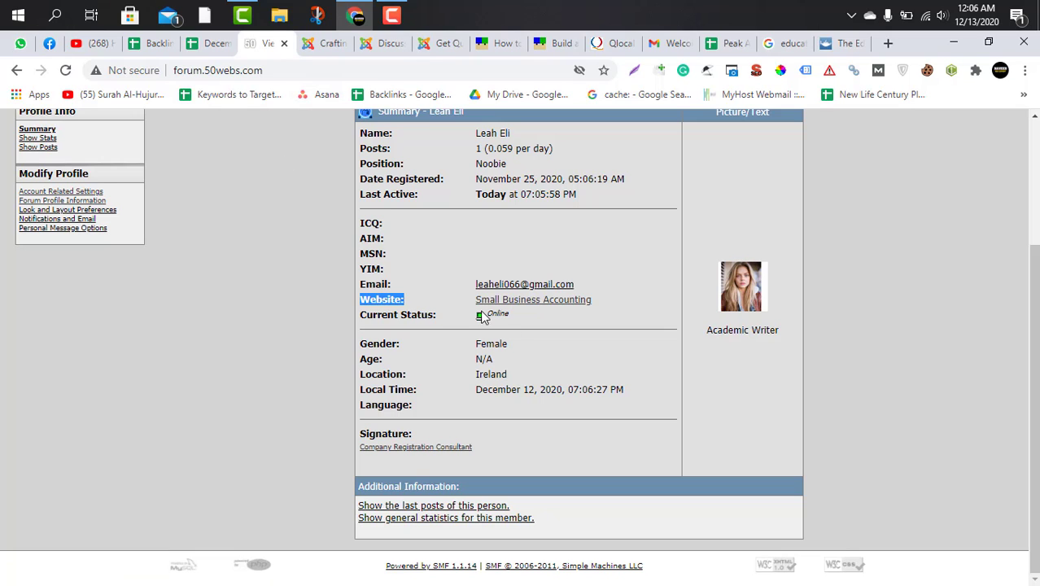
{"action": "left_click", "coordinate": [618, 306]}
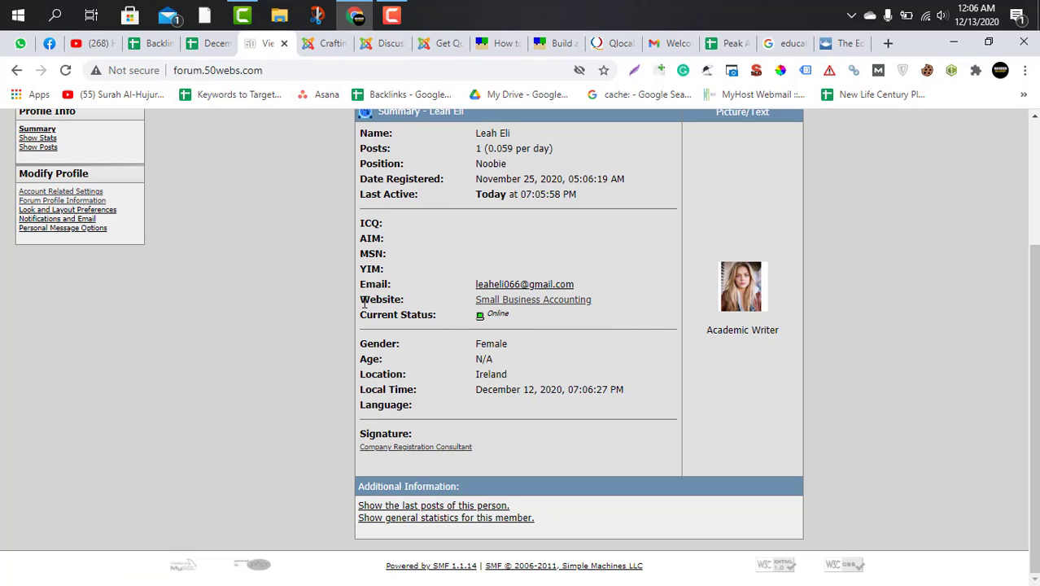
{"action": "left_click_drag", "start_coordinate": [363, 301], "coordinate": [422, 303]}
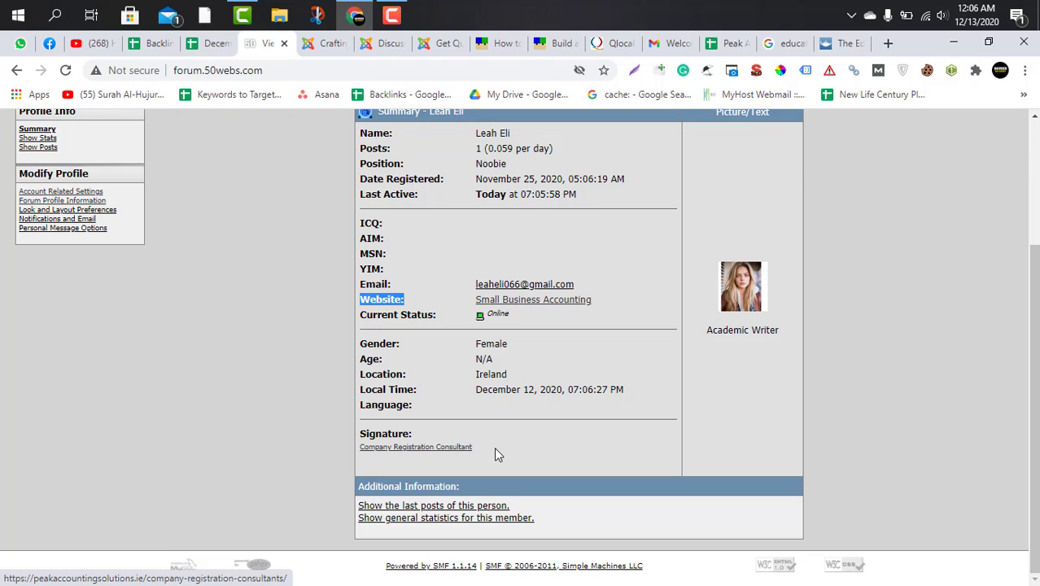
{"action": "scroll", "coordinate": [506, 442], "scroll_direction": "up", "scroll_amount": 3}
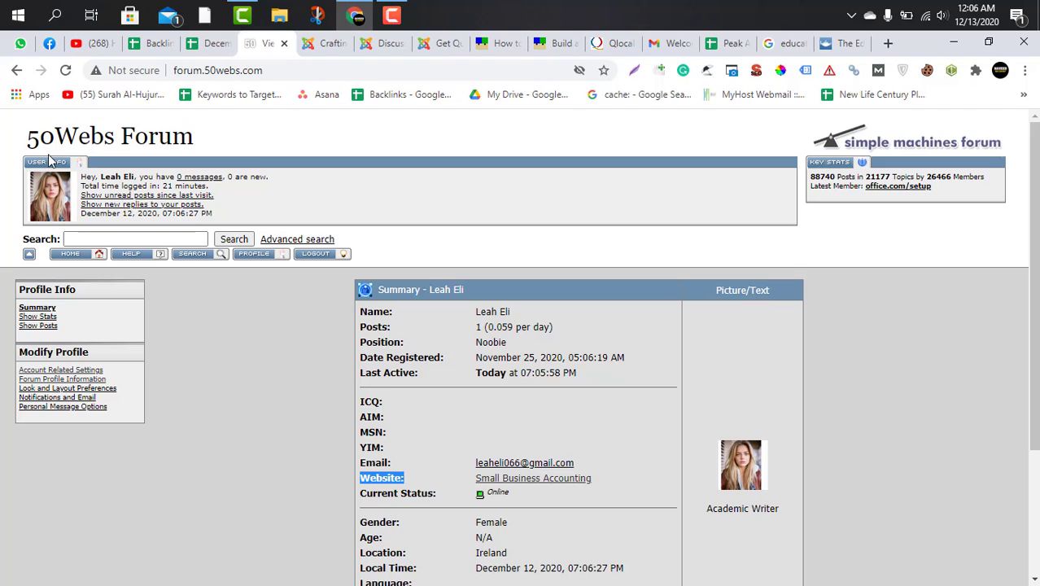
{"action": "left_click", "coordinate": [68, 135]}
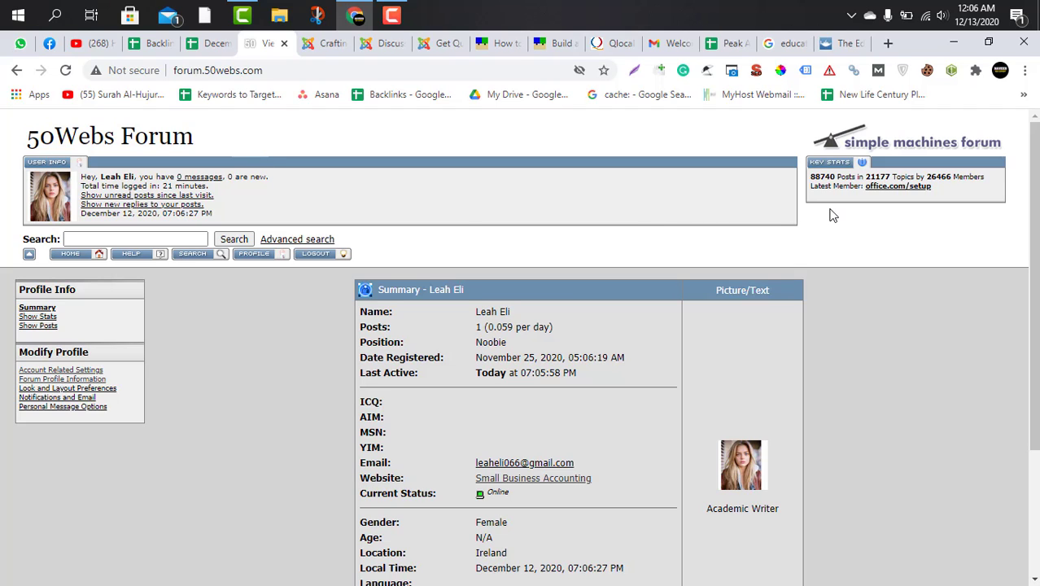
From the forum home, browse the Computer Talks board and open the topic "What is web development?" to read its posts.
{"action": "left_click", "coordinate": [65, 253]}
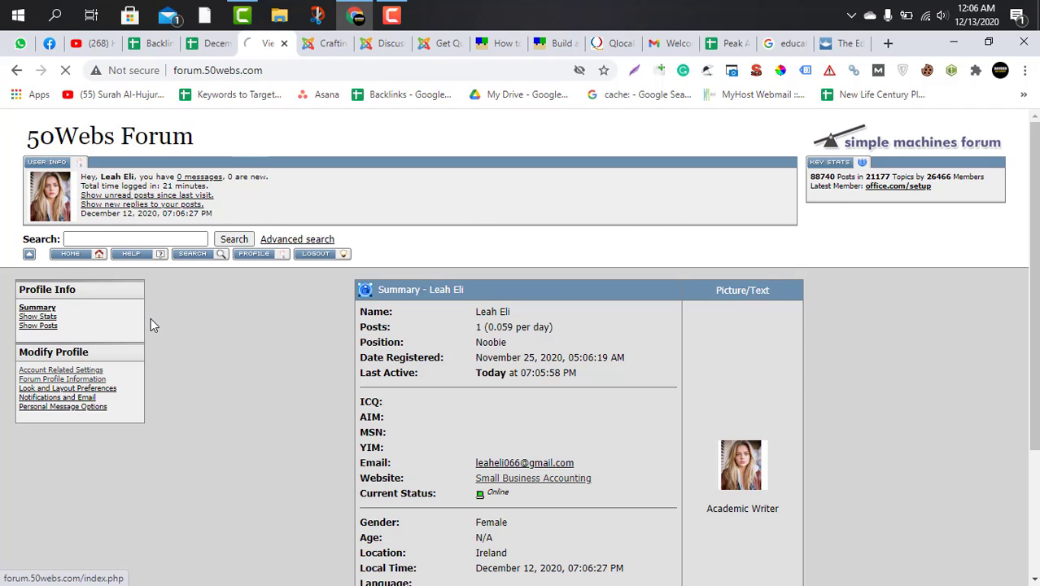
{"action": "scroll", "coordinate": [376, 394], "scroll_direction": "down", "scroll_amount": 3}
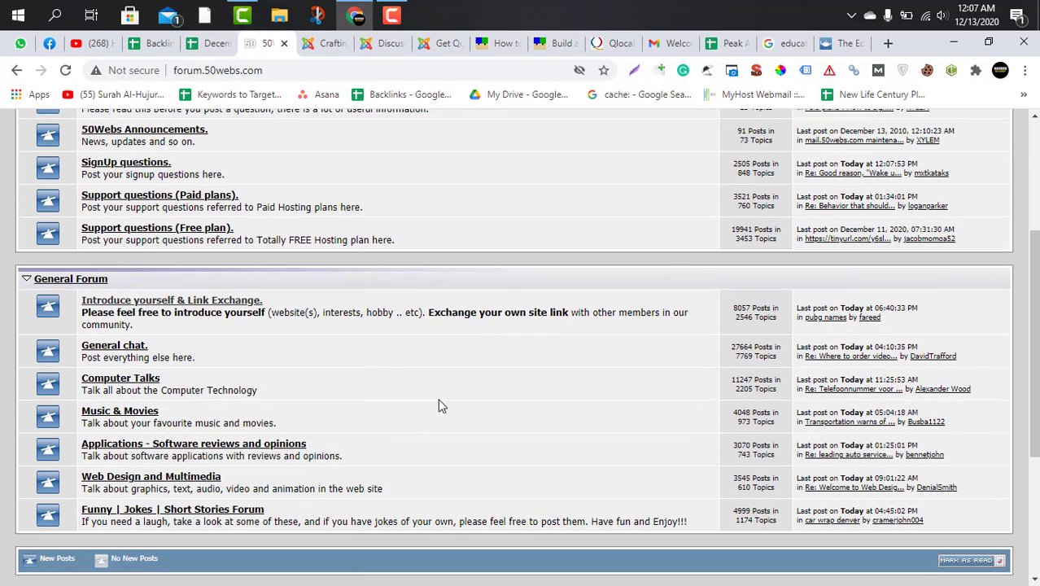
{"action": "left_click", "coordinate": [130, 382]}
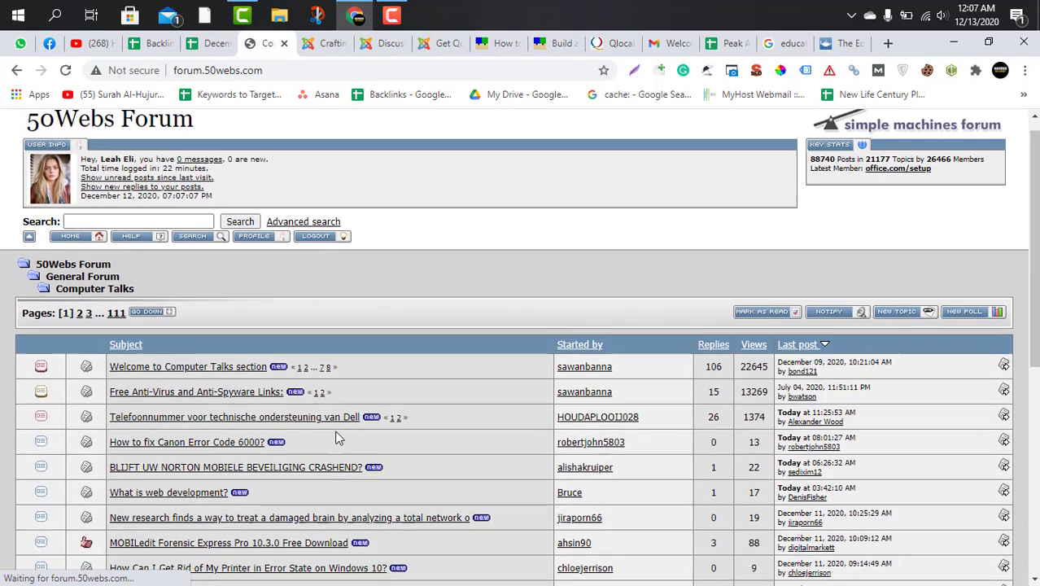
{"action": "scroll", "coordinate": [333, 435], "scroll_direction": "down", "scroll_amount": 3}
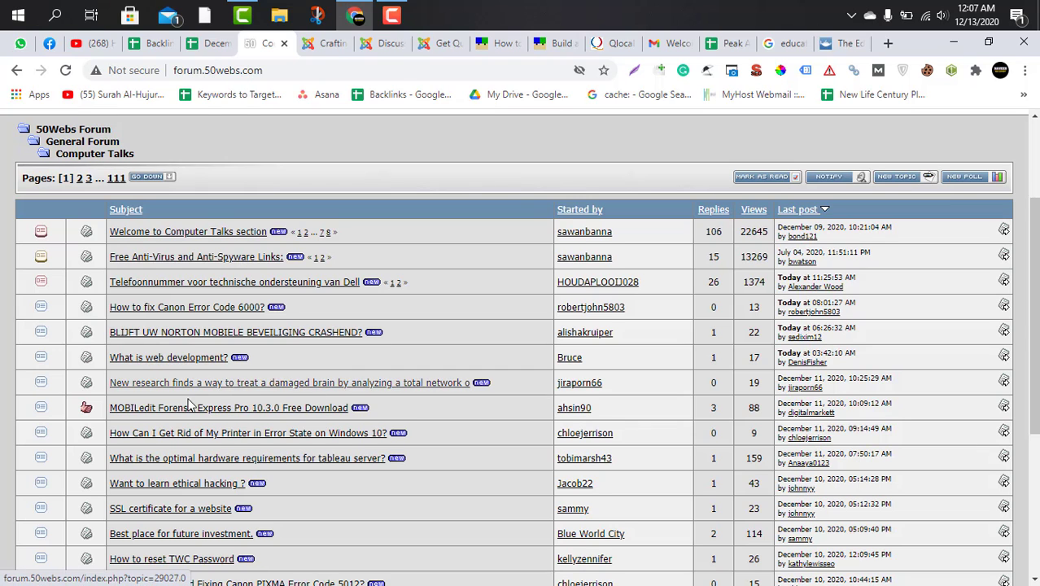
{"action": "scroll", "coordinate": [184, 432], "scroll_direction": "down", "scroll_amount": 2}
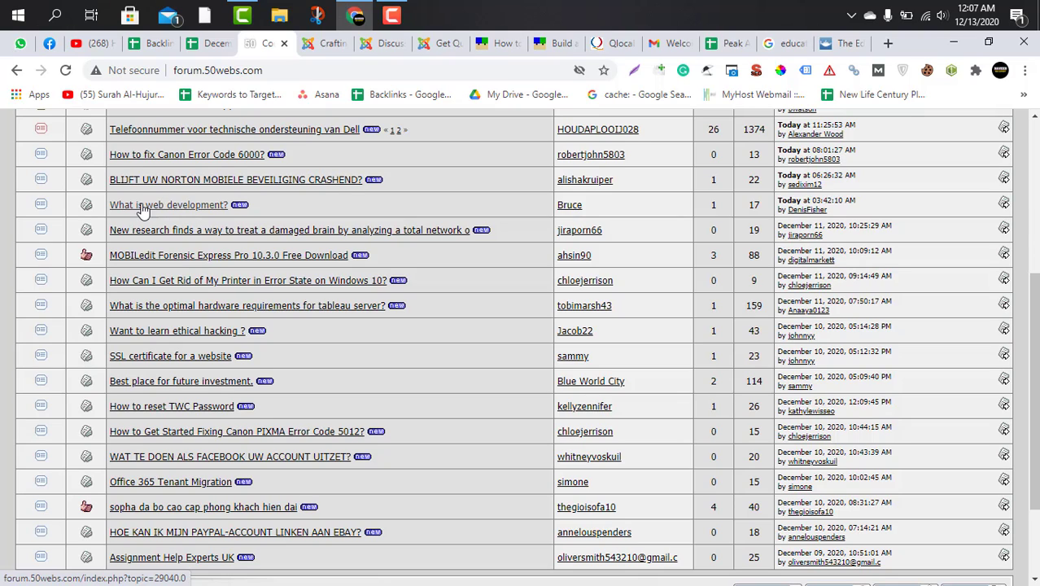
{"action": "left_click", "coordinate": [189, 207]}
{"action": "scroll", "coordinate": [393, 533], "scroll_direction": "down", "scroll_amount": 2}
{"action": "scroll", "coordinate": [393, 533], "scroll_direction": "down", "scroll_amount": 2}
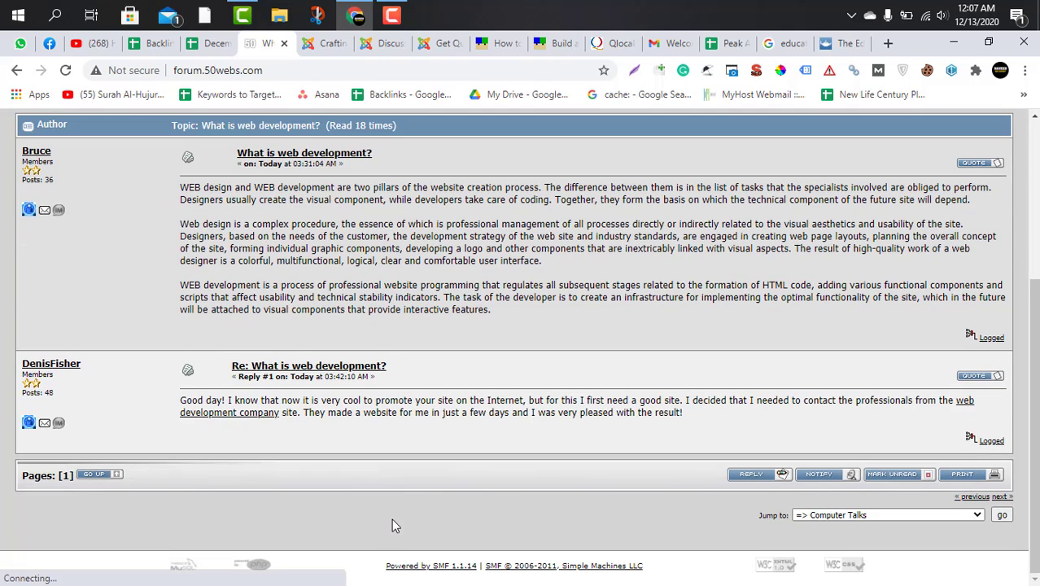
Start a reply to the topic "What is web development?" and get ready to write in the message body.
{"action": "left_click", "coordinate": [760, 480]}
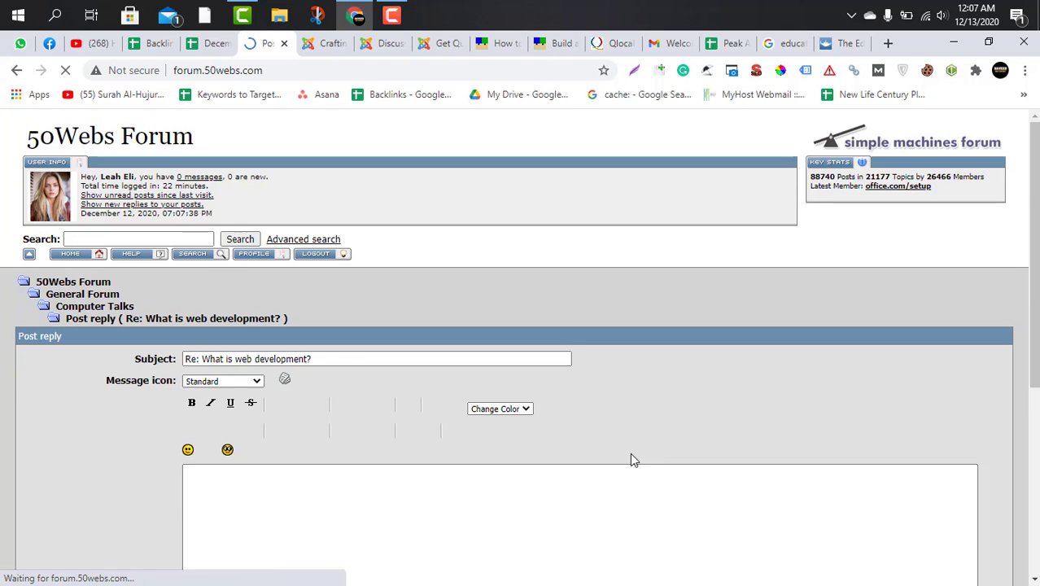
{"action": "scroll", "coordinate": [415, 434], "scroll_direction": "down", "scroll_amount": 2}
{"action": "left_click", "coordinate": [306, 344]}
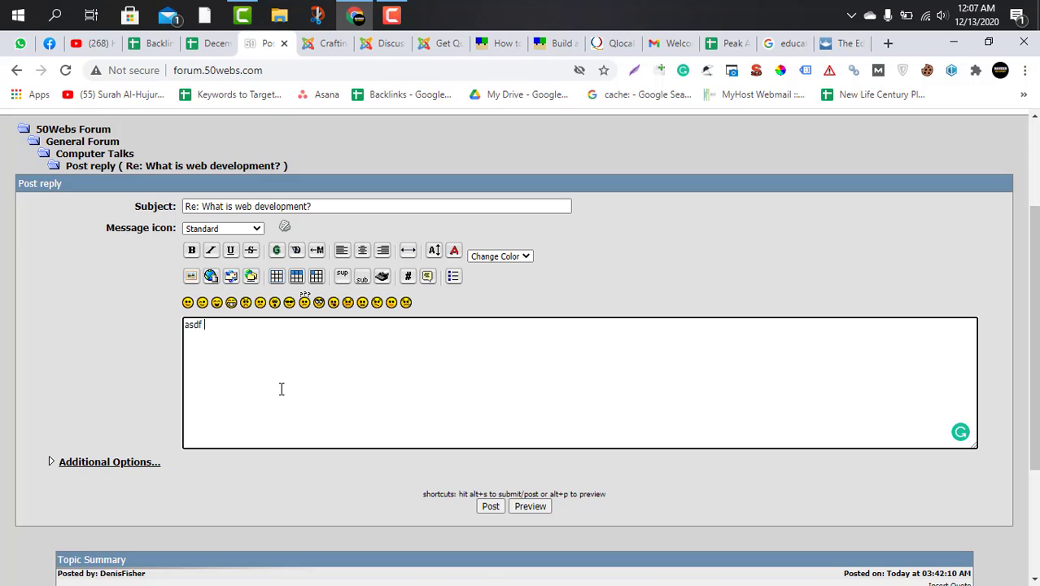
{"action": "type", "text": "asdf asdf asdf"}
{"action": "left_click_drag", "start_coordinate": [242, 326], "coordinate": [183, 325]}
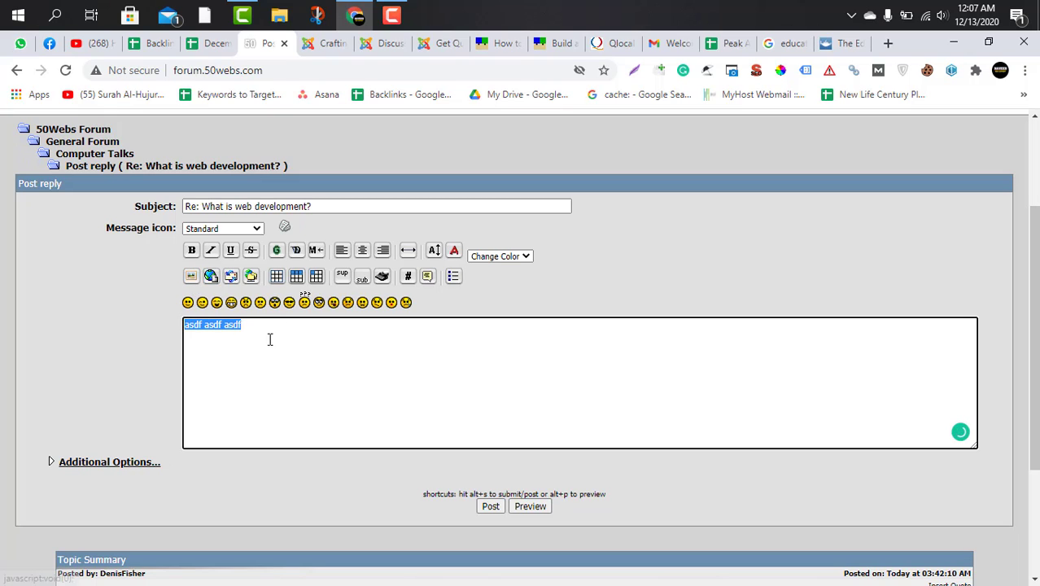
{"action": "left_click_drag", "start_coordinate": [277, 329], "coordinate": [157, 325]}
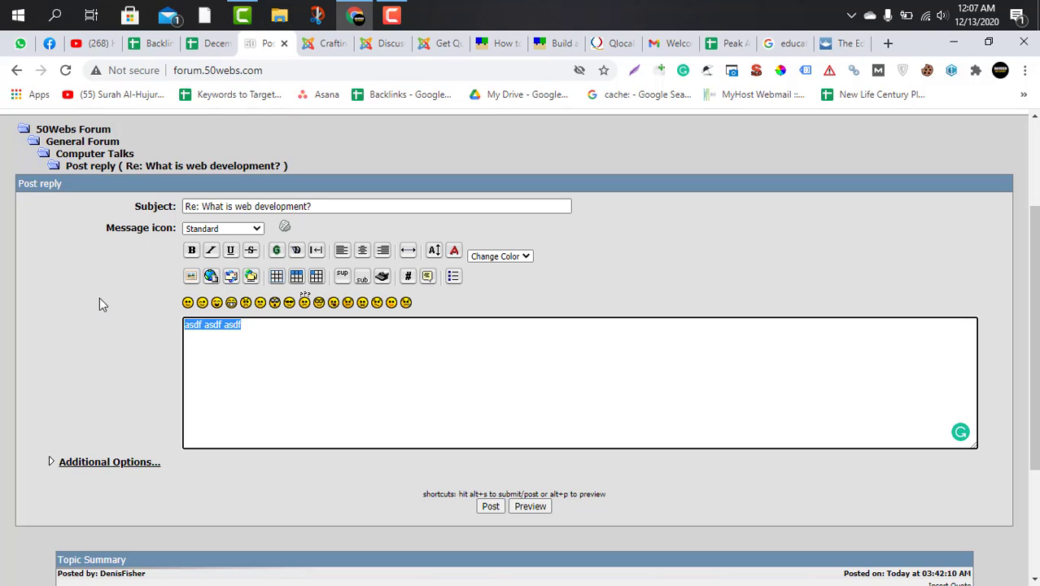
Replace the reply text with a passage on web development as one of the trending job posts on LinkedIn and creating websites from scratch.
{"action": "type", "text": "We"}
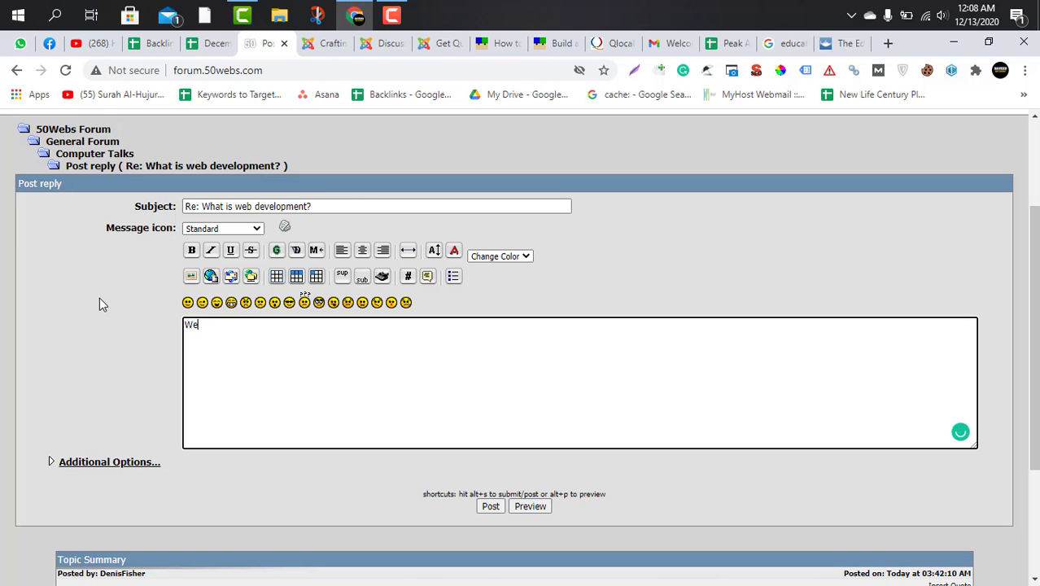
{"action": "type", "text": "b development is one of the trending job posts you will ever find on job portals like LinkedIn"}
{"action": "left_click", "coordinate": [314, 325]}
{"action": "type", "text": "and others, in website development or web development you will learn how to create websites from scratch, how to create web related websites and another programming languages."}
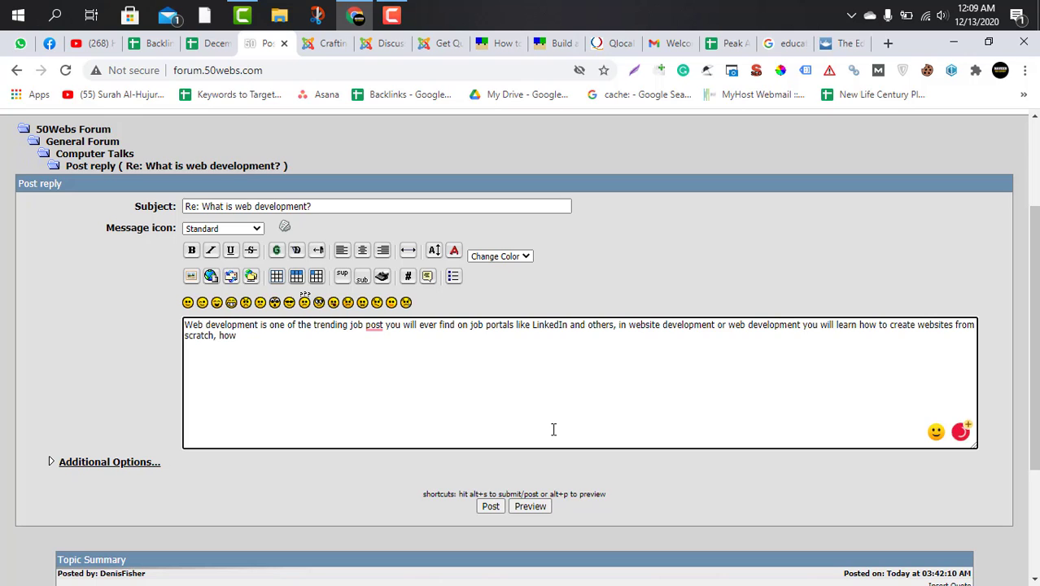
{"action": "left_click", "coordinate": [376, 325]}
{"action": "left_click", "coordinate": [393, 335]}
End the reply with "I am working as a Tax Accountant in Dublin but I know little bit about web development.".
{"action": "type", "text": "I know little bit about web development."}
{"action": "left_click", "coordinate": [545, 336]}
{"action": "type", "text": "I am"}
{"action": "left_click", "coordinate": [210, 43]}
{"action": "left_click", "coordinate": [265, 43]}
{"action": "type", "text": "working as a Tax Accountant in dublin but"}
{"action": "left_click", "coordinate": [719, 375]}
{"action": "left_click", "coordinate": [210, 43]}
{"action": "left_click", "coordinate": [264, 43]}
{"action": "type", "text": "https://peakaccountingsolutions.ie/tax-accountant/"}
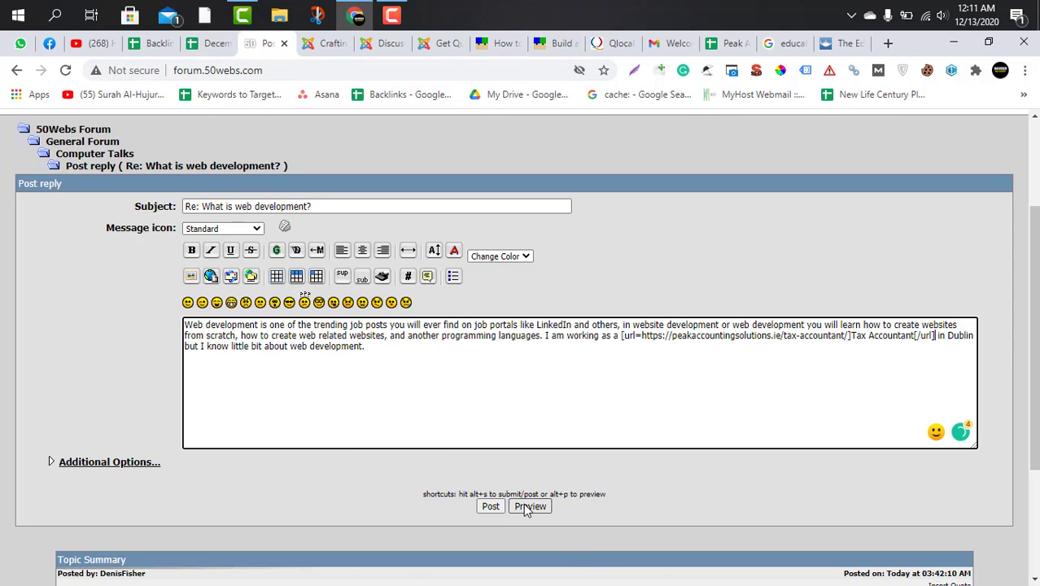
Preview the reply and check its wording, the Tax Accountant link and the BB code in the message body.
{"action": "left_click", "coordinate": [529, 507]}
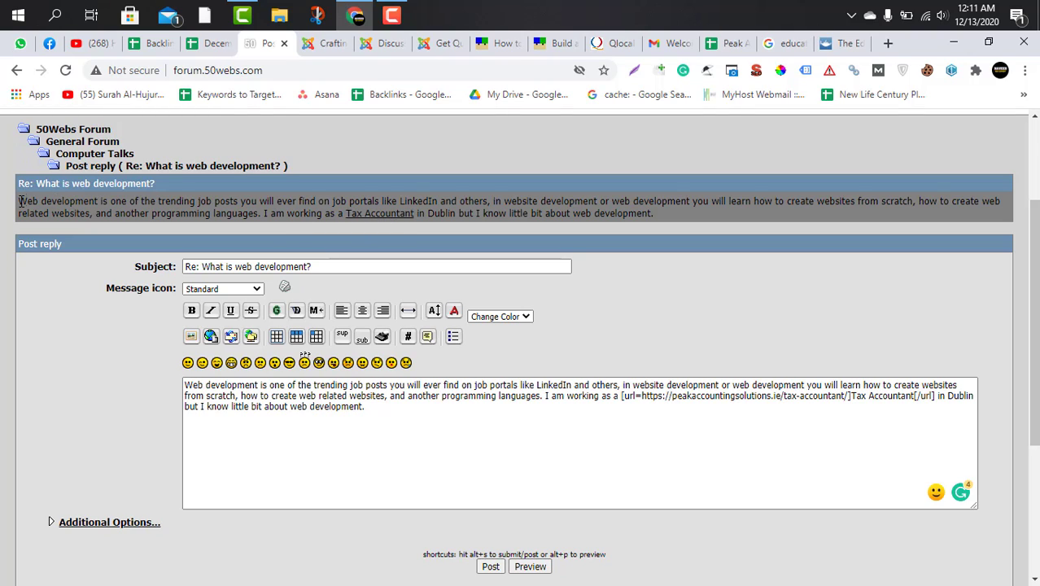
{"action": "left_click_drag", "start_coordinate": [20, 201], "coordinate": [283, 213]}
{"action": "left_click", "coordinate": [519, 225]}
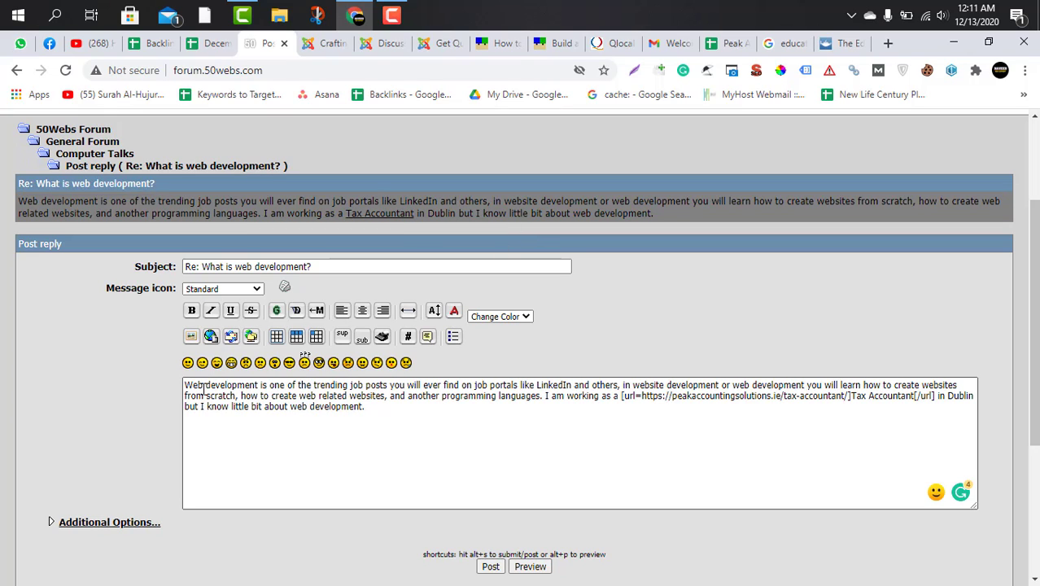
{"action": "left_click_drag", "start_coordinate": [185, 385], "coordinate": [370, 410]}
{"action": "scroll", "coordinate": [314, 243], "scroll_direction": "up", "scroll_amount": 2}
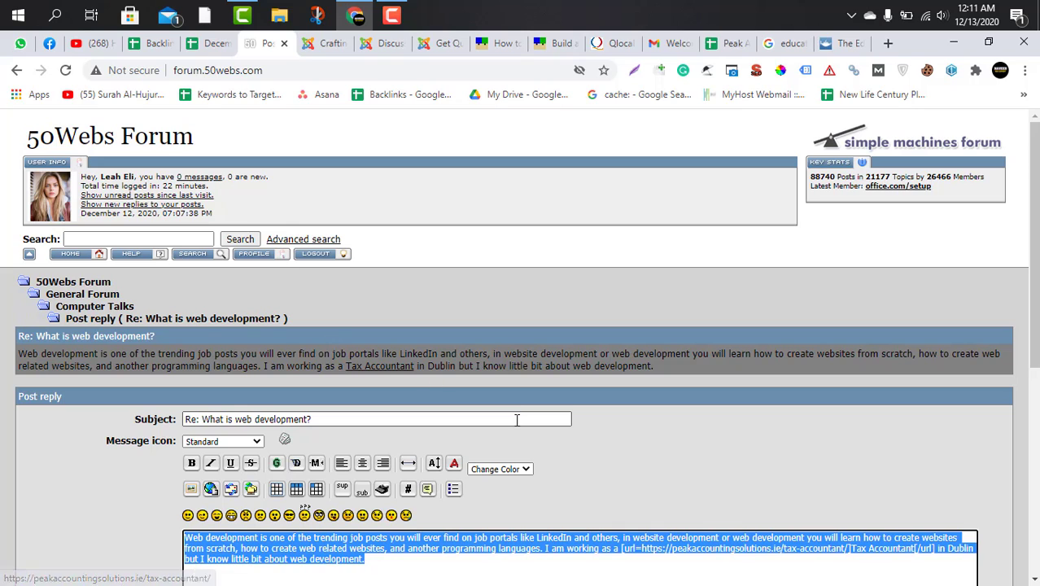
{"action": "scroll", "coordinate": [622, 462], "scroll_direction": "down", "scroll_amount": 2}
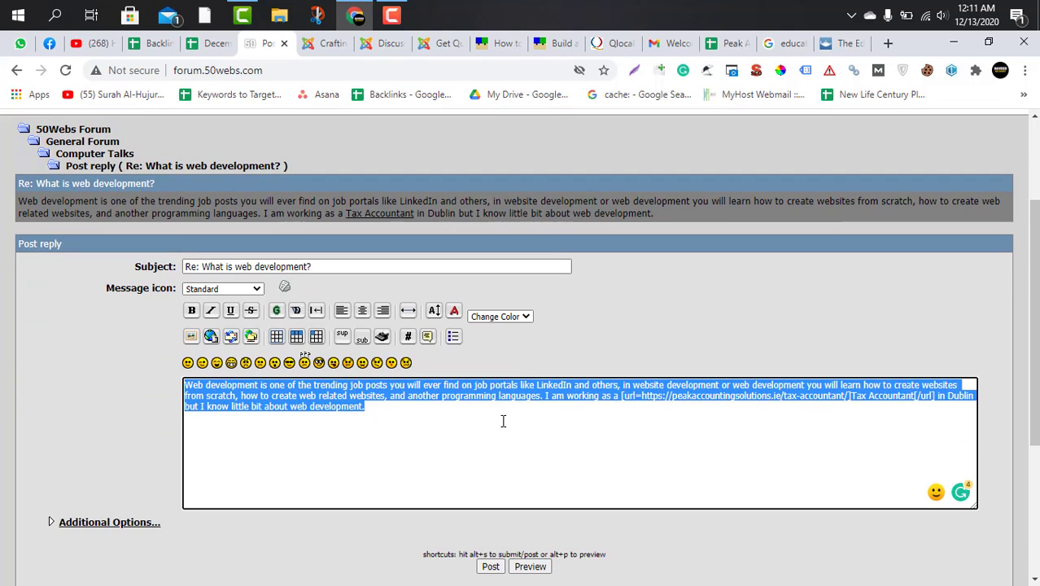
{"action": "left_click", "coordinate": [437, 421]}
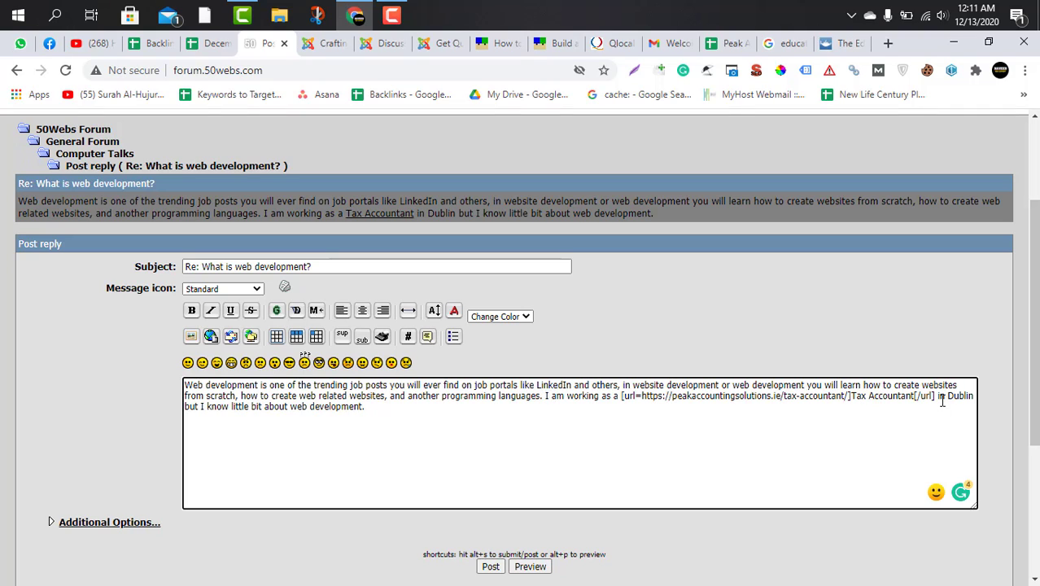
{"action": "left_click_drag", "start_coordinate": [938, 398], "coordinate": [966, 396]}
{"action": "left_click", "coordinate": [390, 407]}
{"action": "scroll", "coordinate": [378, 444], "scroll_direction": "down", "scroll_amount": 1}
{"action": "scroll", "coordinate": [377, 454], "scroll_direction": "down", "scroll_amount": 1}
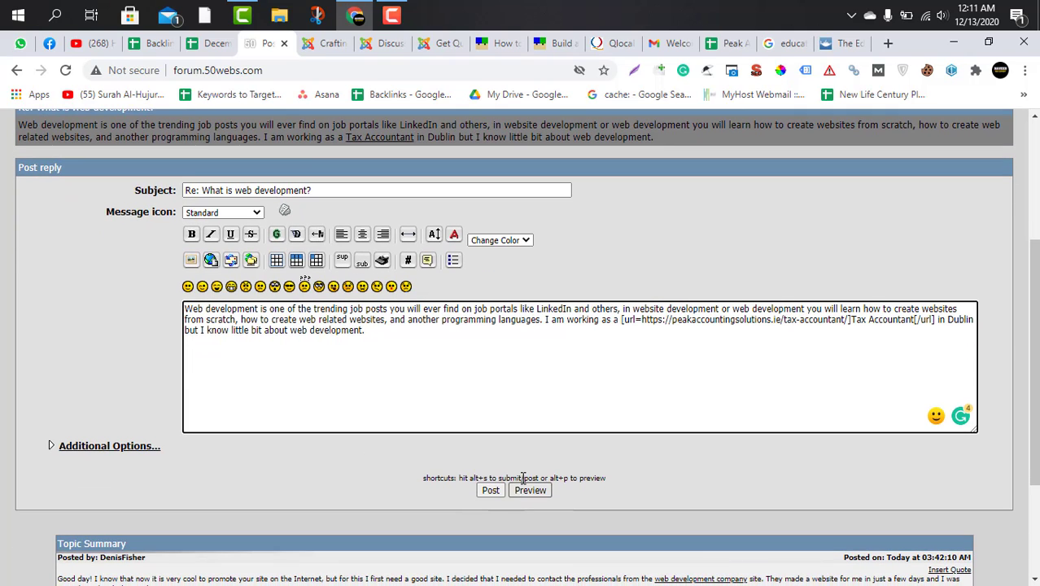
Post the reply and open the "What is web development?" topic at the newly posted message.
{"action": "left_click", "coordinate": [487, 493]}
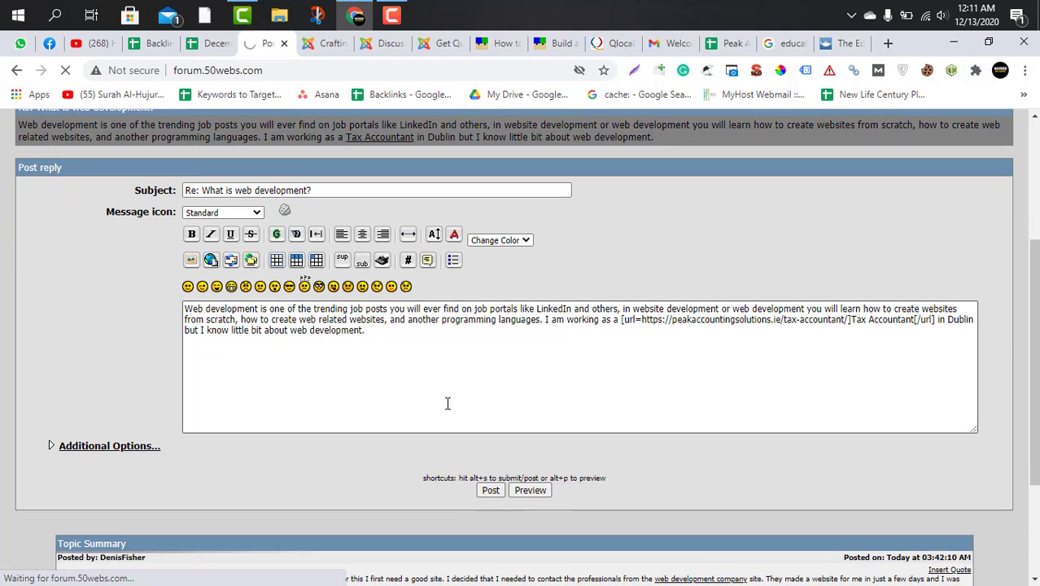
{"action": "scroll", "coordinate": [468, 419], "scroll_direction": "down", "scroll_amount": 3}
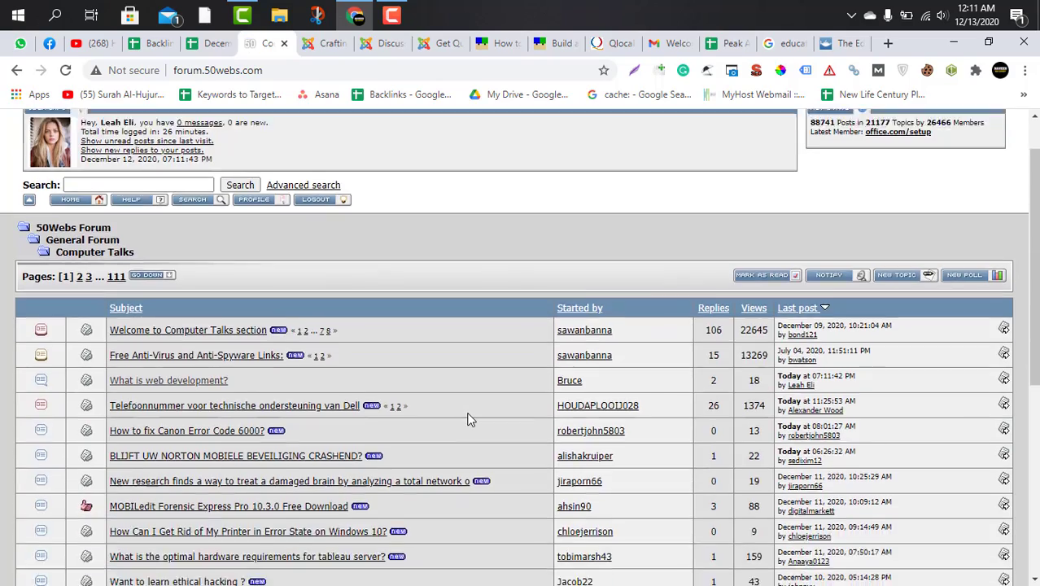
{"action": "left_click", "coordinate": [187, 283]}
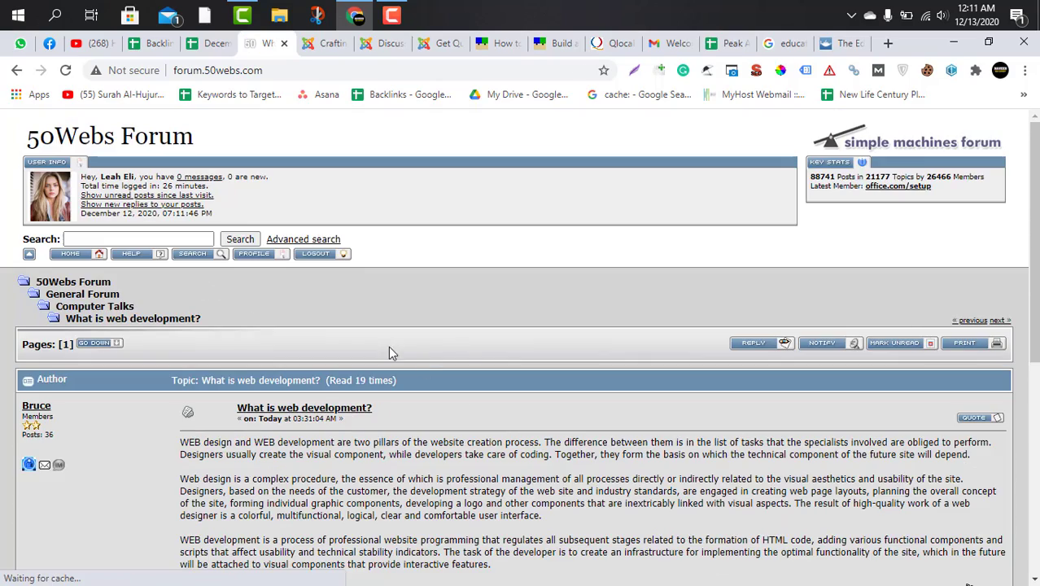
{"action": "scroll", "coordinate": [537, 451], "scroll_direction": "down", "scroll_amount": 7}
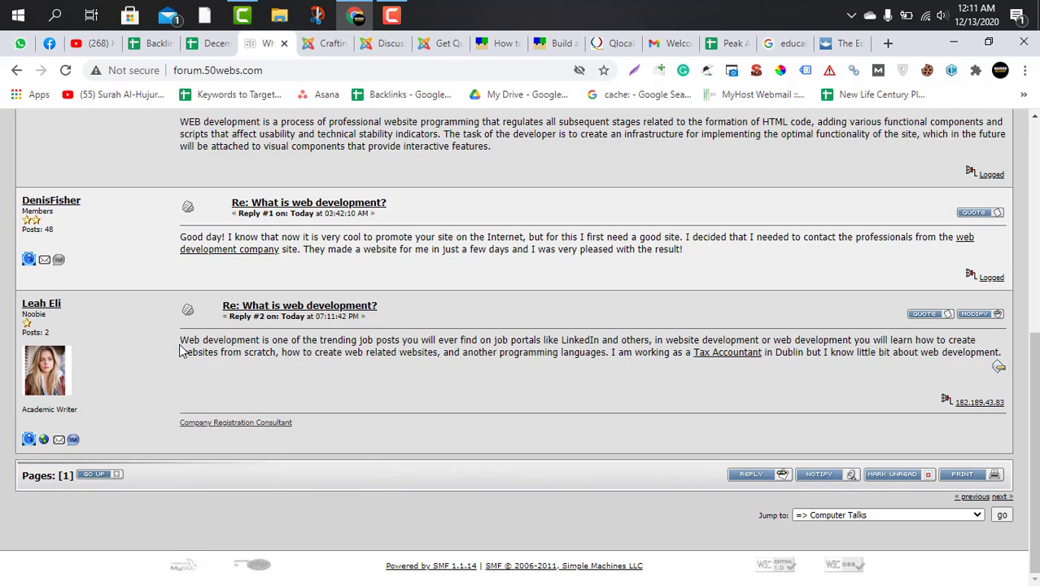
Review the posted reply's wording, its Tax Accountant link and the Company Registration Consultant signature link.
{"action": "left_click_drag", "start_coordinate": [180, 350], "coordinate": [576, 353]}
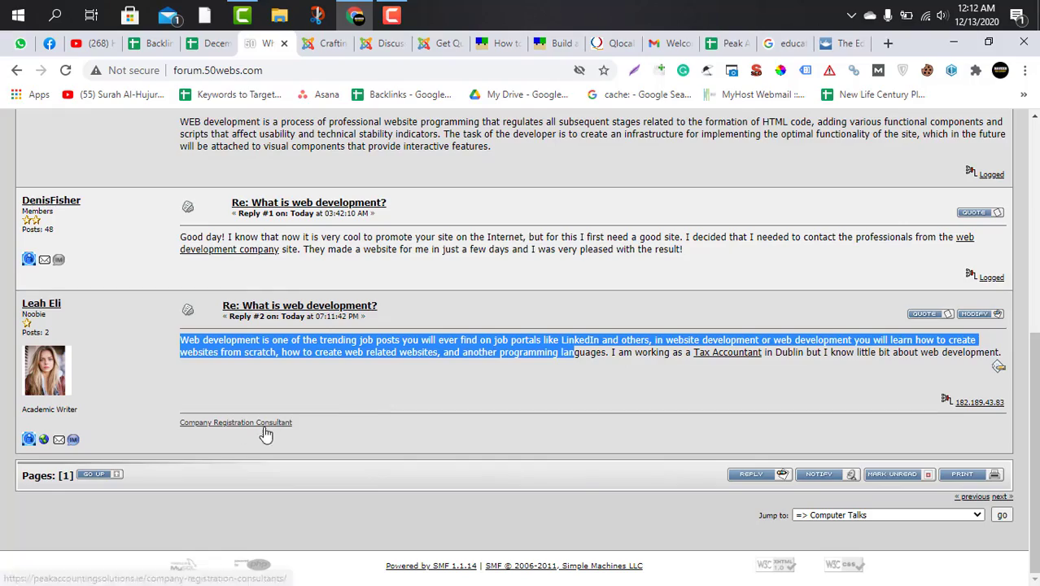
{"action": "scroll", "coordinate": [371, 416], "scroll_direction": "up", "scroll_amount": 7}
{"action": "scroll", "coordinate": [369, 411], "scroll_direction": "down", "scroll_amount": 7}
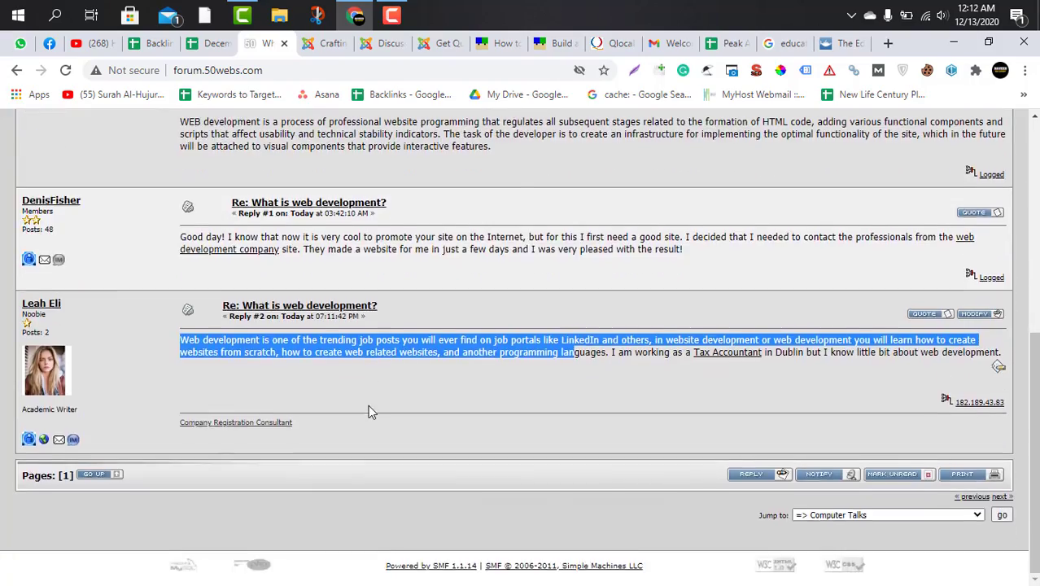
{"action": "scroll", "coordinate": [369, 411], "scroll_direction": "up", "scroll_amount": 5}
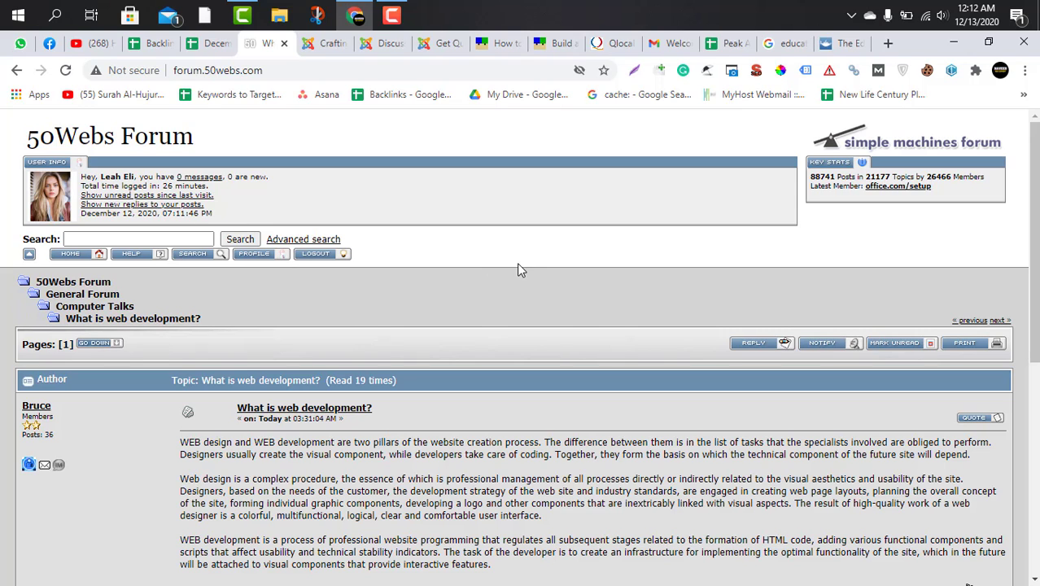
{"action": "scroll", "coordinate": [620, 333], "scroll_direction": "down", "scroll_amount": 4}
{"action": "scroll", "coordinate": [620, 327], "scroll_direction": "down", "scroll_amount": 2}
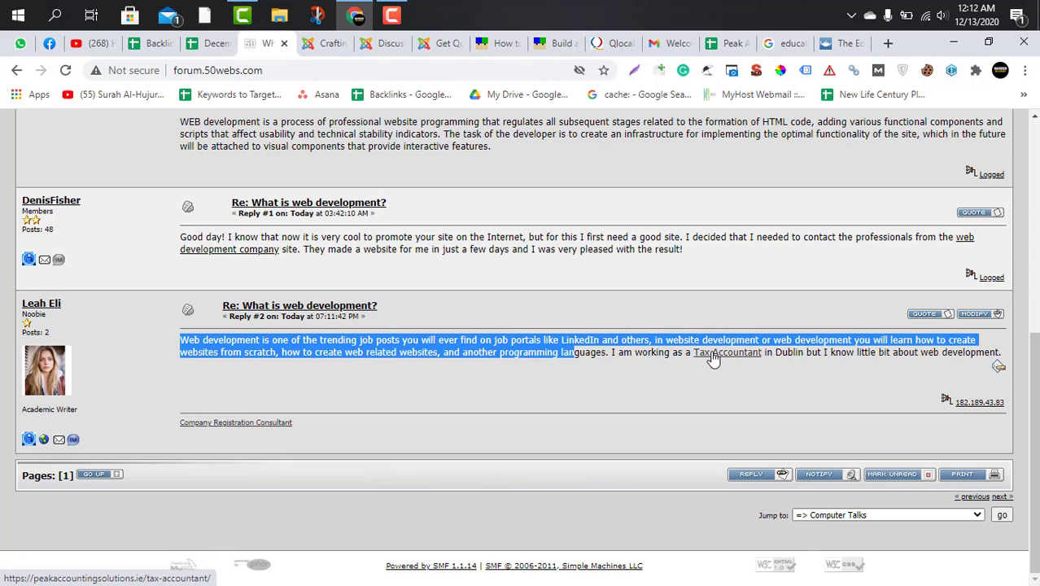
{"action": "triple_click", "coordinate": [630, 356]}
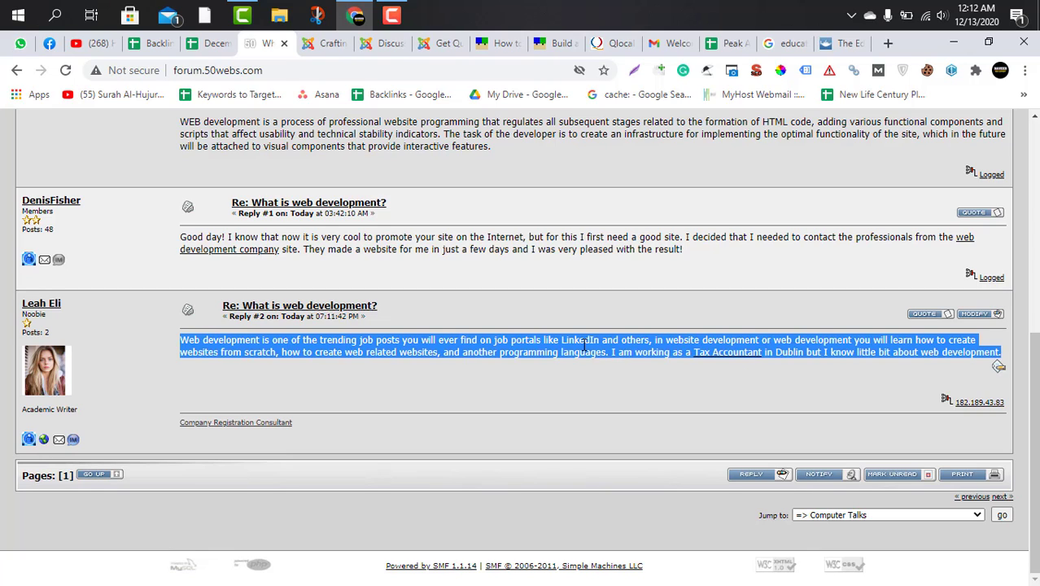
{"action": "left_click", "coordinate": [496, 356]}
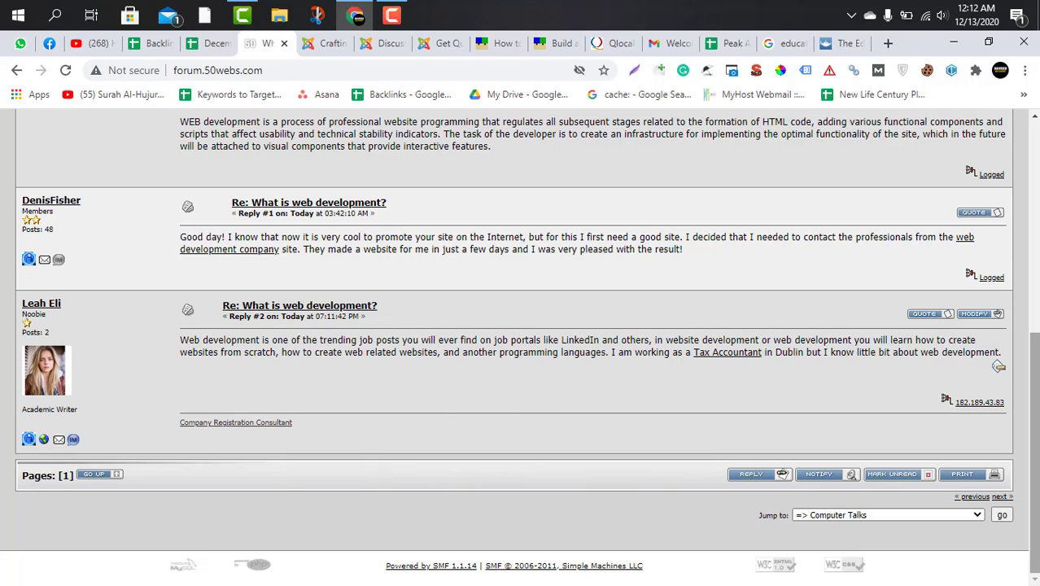
Compare the "Academic Writer" text under the avatar with the reply's "I am working as a Tax Accountant" wording.
{"action": "left_click_drag", "start_coordinate": [26, 413], "coordinate": [110, 412]}
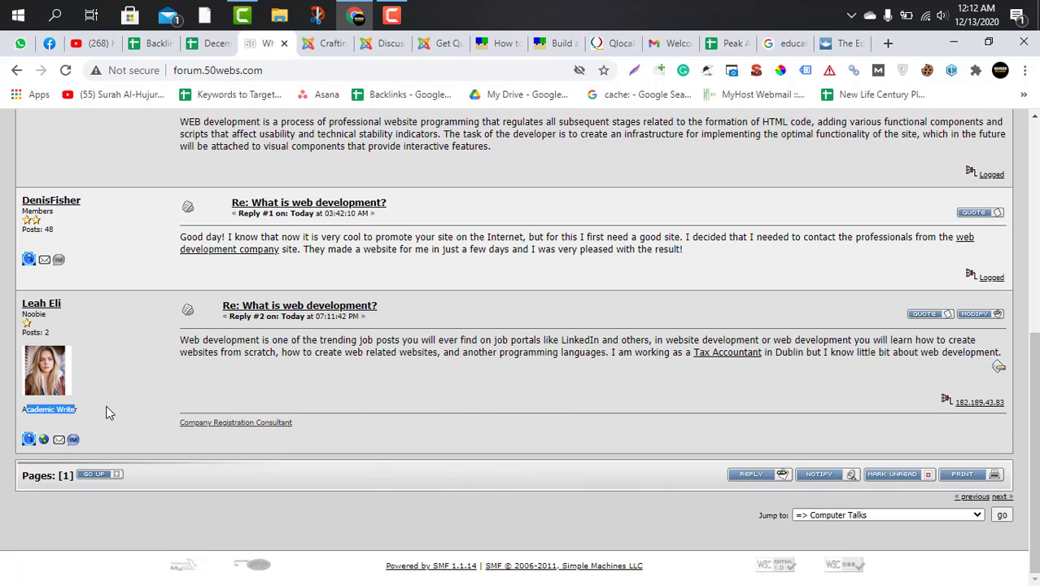
{"action": "left_click", "coordinate": [110, 412]}
{"action": "left_click_drag", "start_coordinate": [241, 344], "coordinate": [509, 342]}
{"action": "left_click", "coordinate": [643, 354]}
{"action": "left_click_drag", "start_coordinate": [611, 353], "coordinate": [676, 357]}
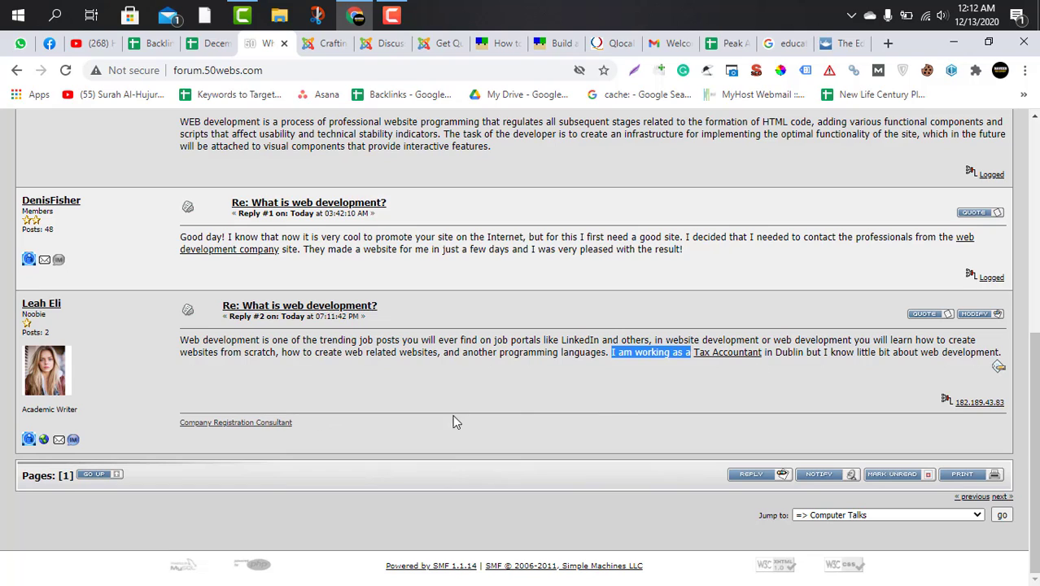
{"action": "left_click_drag", "start_coordinate": [26, 411], "coordinate": [113, 409]}
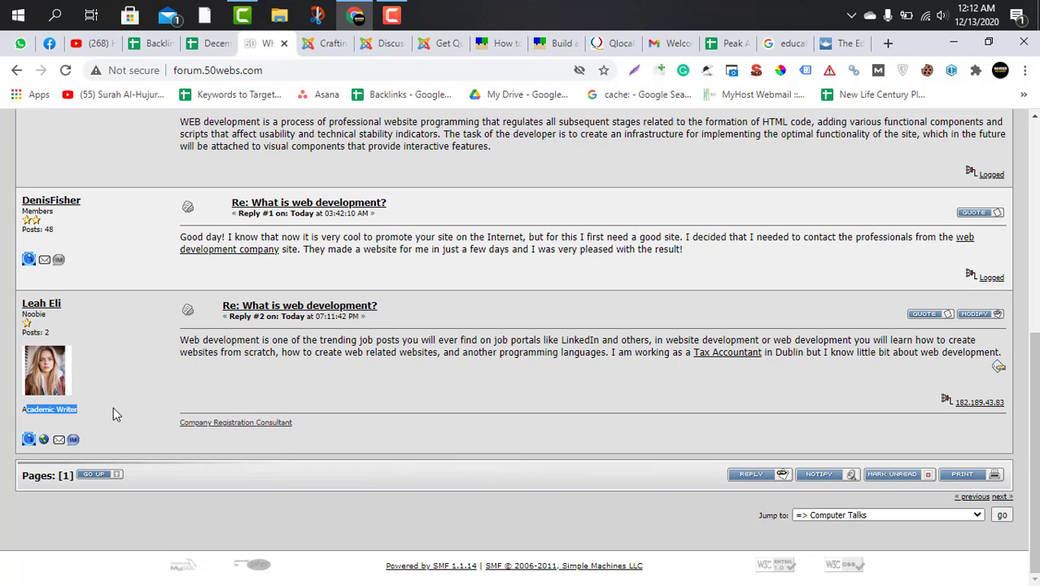
{"action": "left_click", "coordinate": [113, 409]}
Open the account's Forum Profile Information and go to the Personal Text setting.
{"action": "left_click_drag", "start_coordinate": [1030, 534], "coordinate": [1030, 324]}
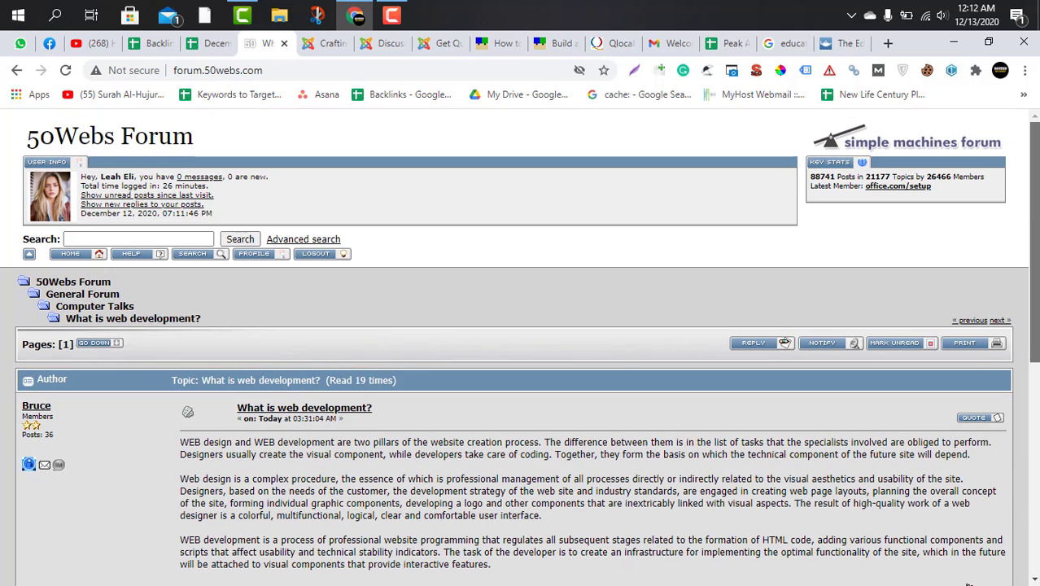
{"action": "left_click", "coordinate": [249, 256]}
{"action": "scroll", "coordinate": [260, 384], "scroll_direction": "down", "scroll_amount": 3}
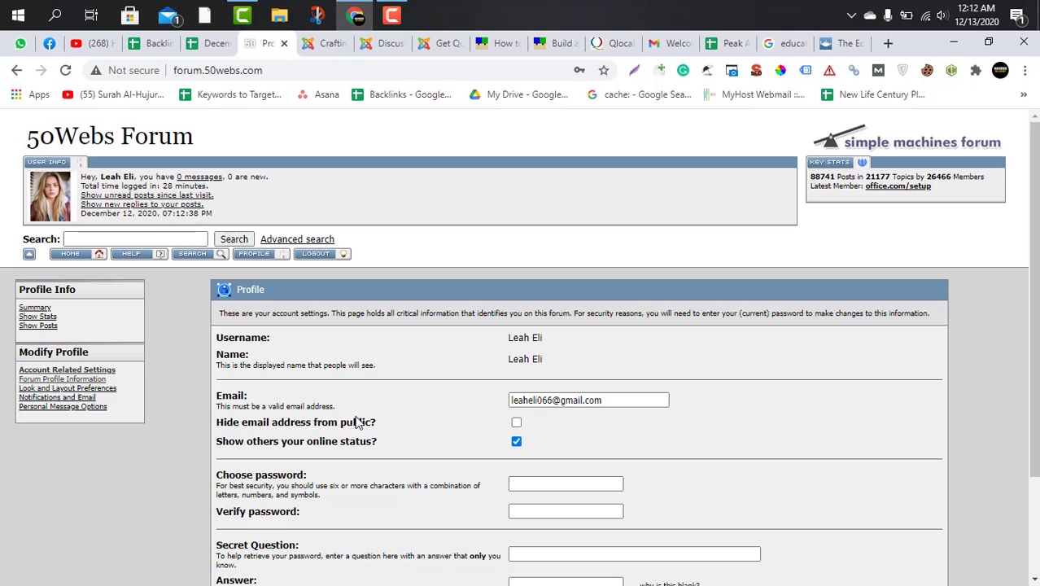
{"action": "scroll", "coordinate": [376, 422], "scroll_direction": "down", "scroll_amount": 2}
{"action": "scroll", "coordinate": [102, 294], "scroll_direction": "up", "scroll_amount": 2}
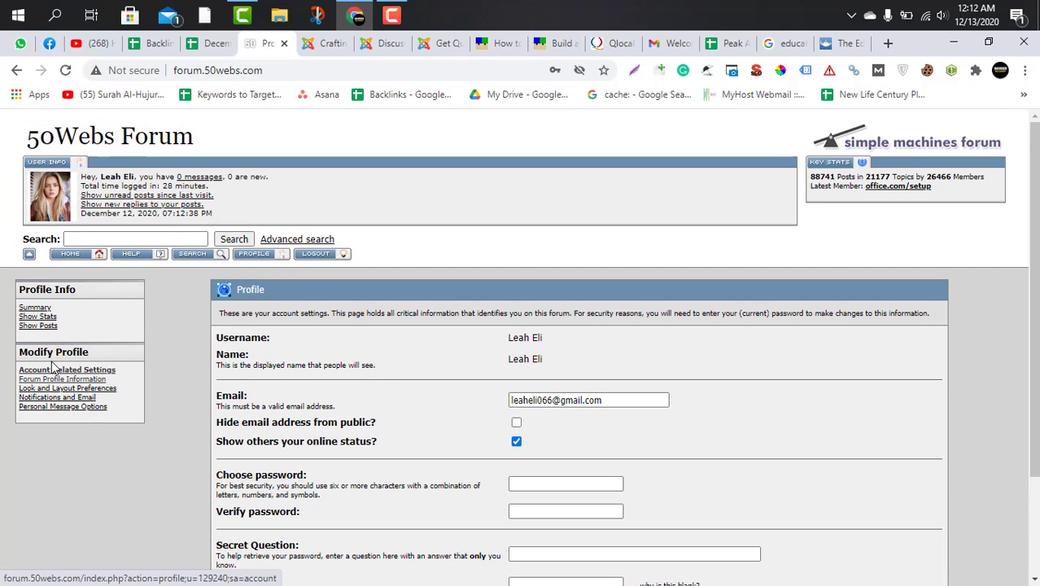
{"action": "left_click", "coordinate": [73, 380]}
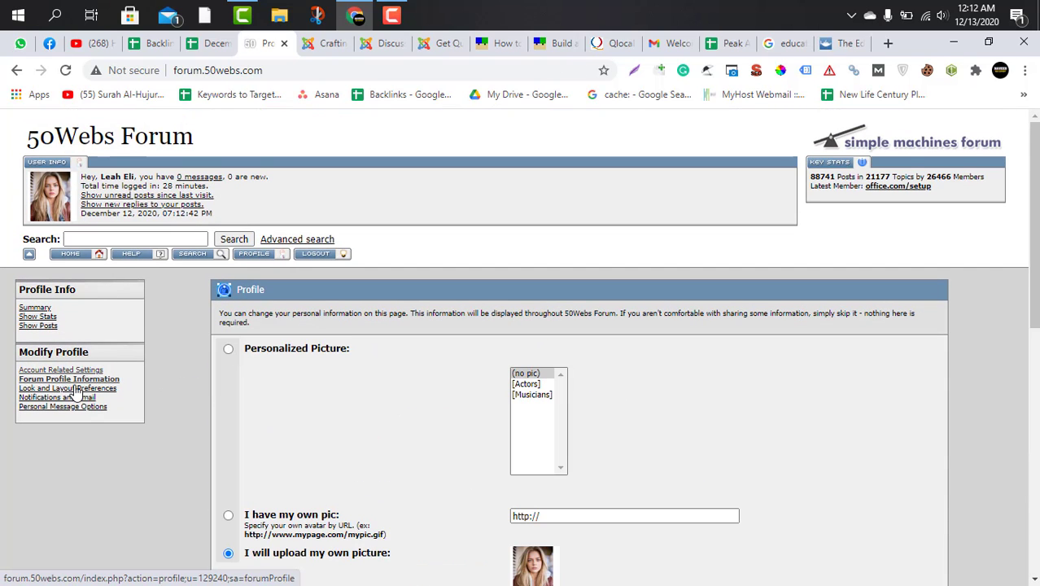
{"action": "scroll", "coordinate": [179, 388], "scroll_direction": "down", "scroll_amount": 2}
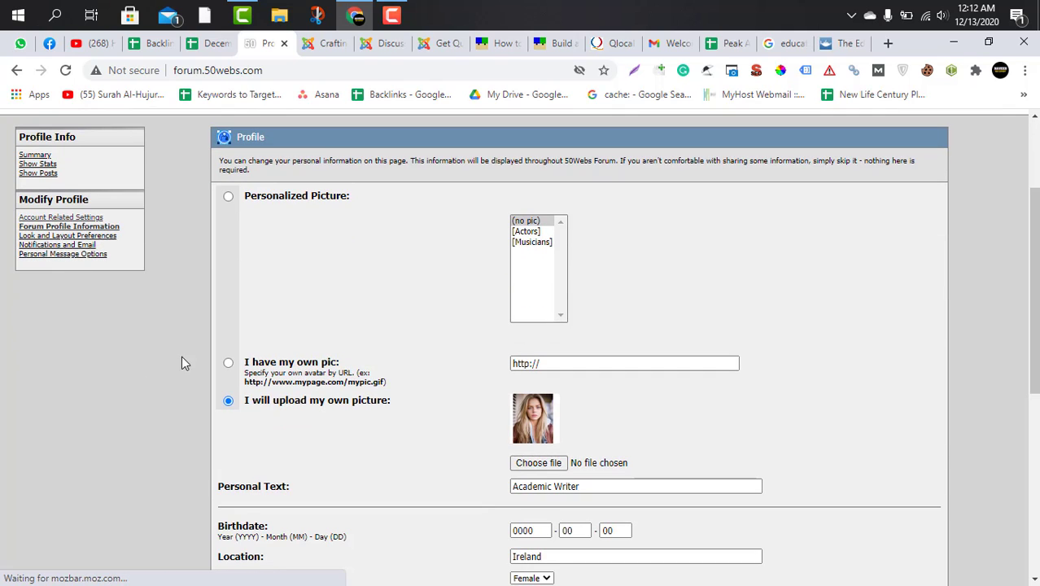
{"action": "scroll", "coordinate": [375, 439], "scroll_direction": "down", "scroll_amount": 2}
Replace the profile's Personal Text with the keyword "Tax Accountant" copied from the December Work spreadsheet.
{"action": "triple_click", "coordinate": [603, 335]}
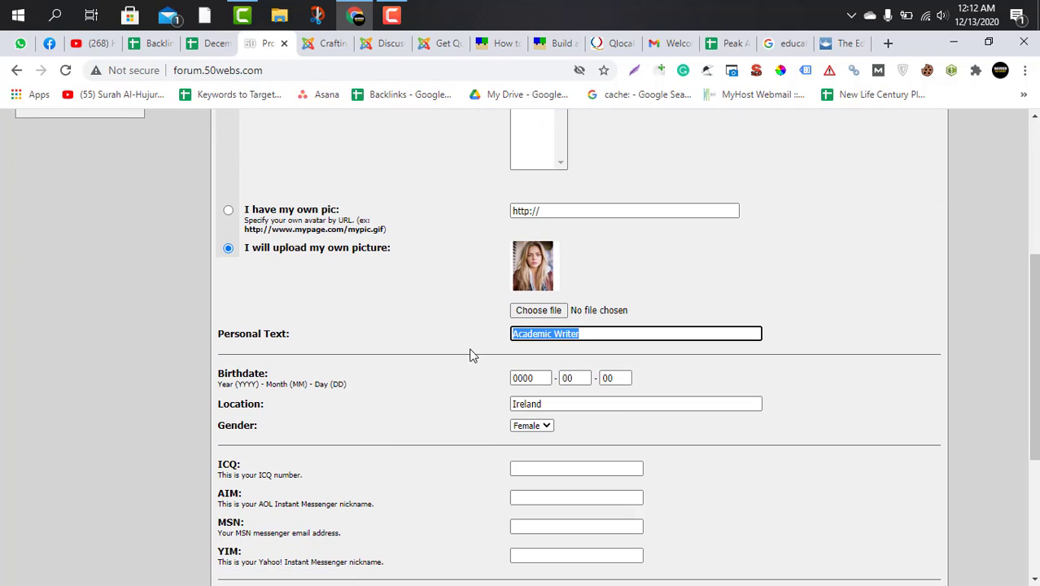
{"action": "left_click", "coordinate": [205, 45]}
{"action": "left_click", "coordinate": [154, 47]}
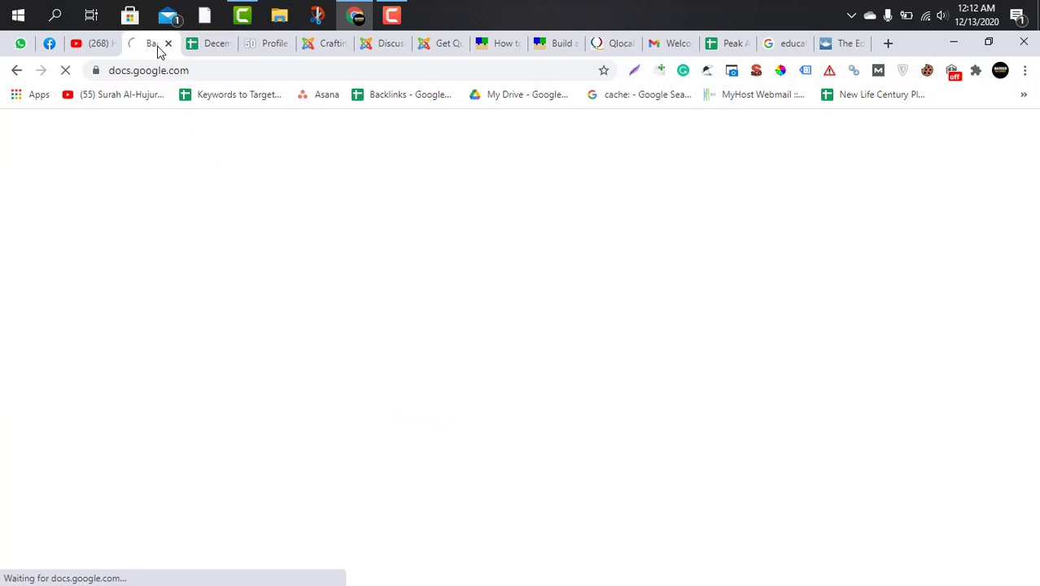
{"action": "left_click", "coordinate": [203, 47]}
{"action": "mouse_move", "coordinate": [432, 321]}
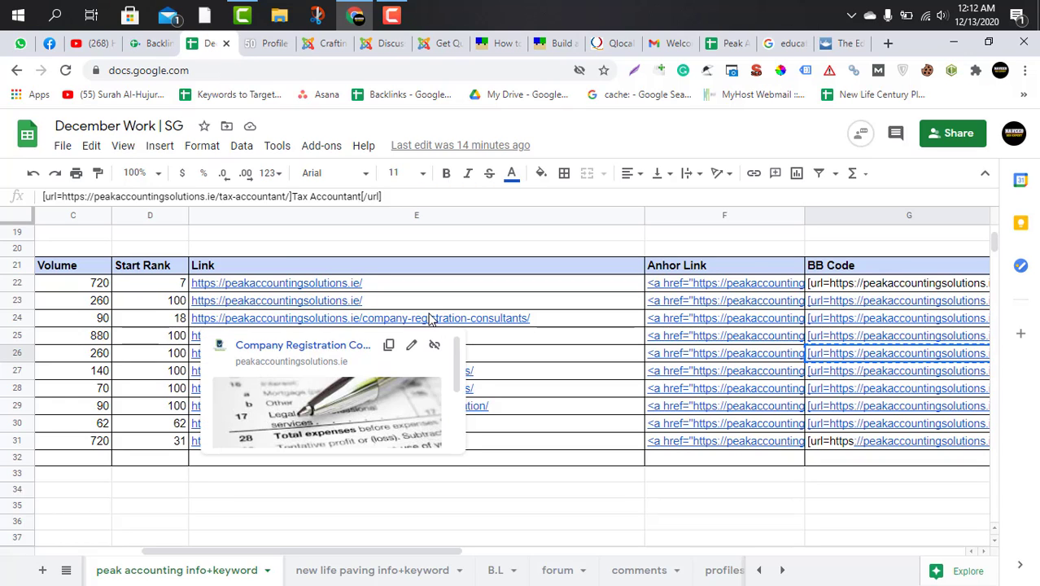
{"action": "key", "text": "Left"}
{"action": "key", "text": "Left"}
{"action": "key", "text": "Left"}
{"action": "key", "text": "Left"}
{"action": "key", "text": "Left"}
{"action": "key", "text": "Left"}
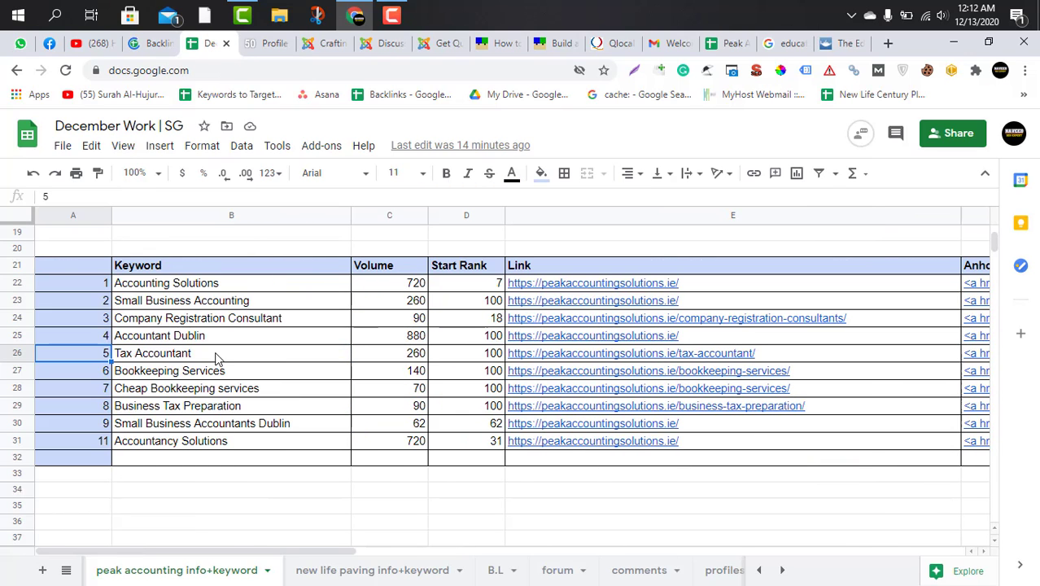
{"action": "double_click", "coordinate": [216, 355]}
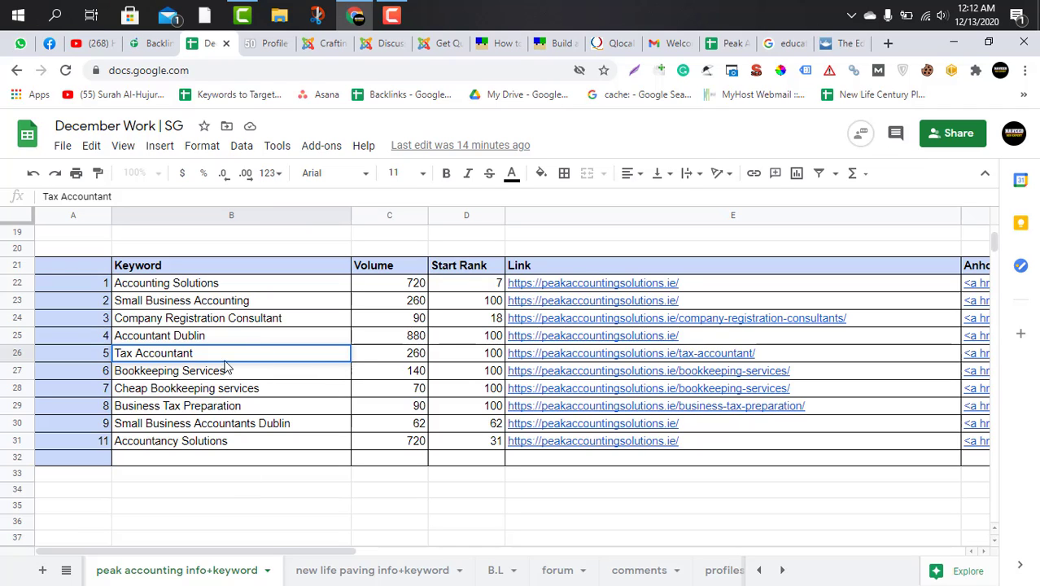
{"action": "key", "text": "Escape"}
{"action": "key", "text": "ctrl+c"}
{"action": "left_click", "coordinate": [264, 46]}
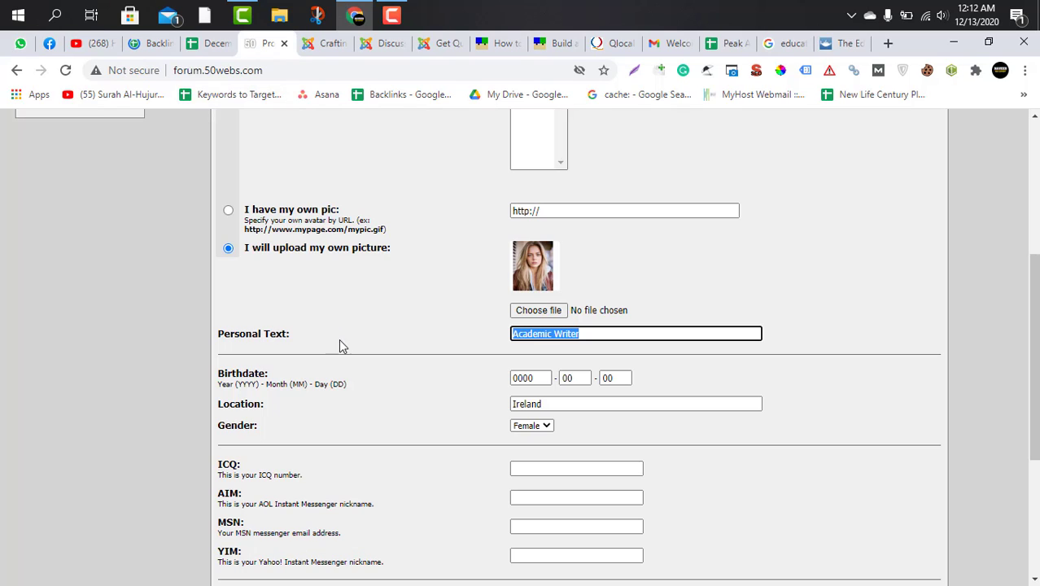
{"action": "key", "text": "ctrl+v"}
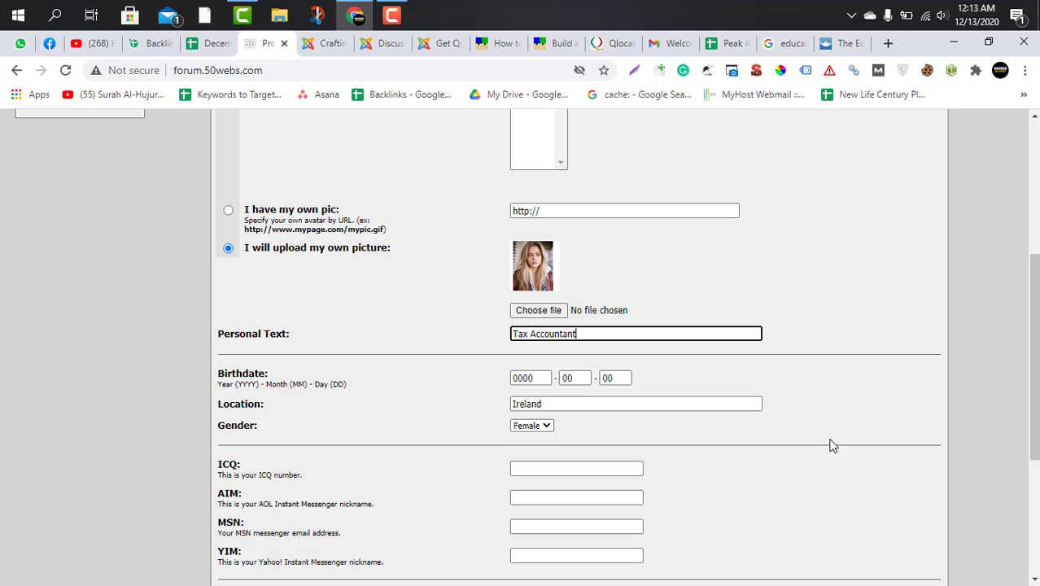
Save the forum profile changes, keeping the existing signature and website details.
{"action": "scroll", "coordinate": [743, 449], "scroll_direction": "down", "scroll_amount": 1}
{"action": "scroll", "coordinate": [741, 451], "scroll_direction": "down", "scroll_amount": 3}
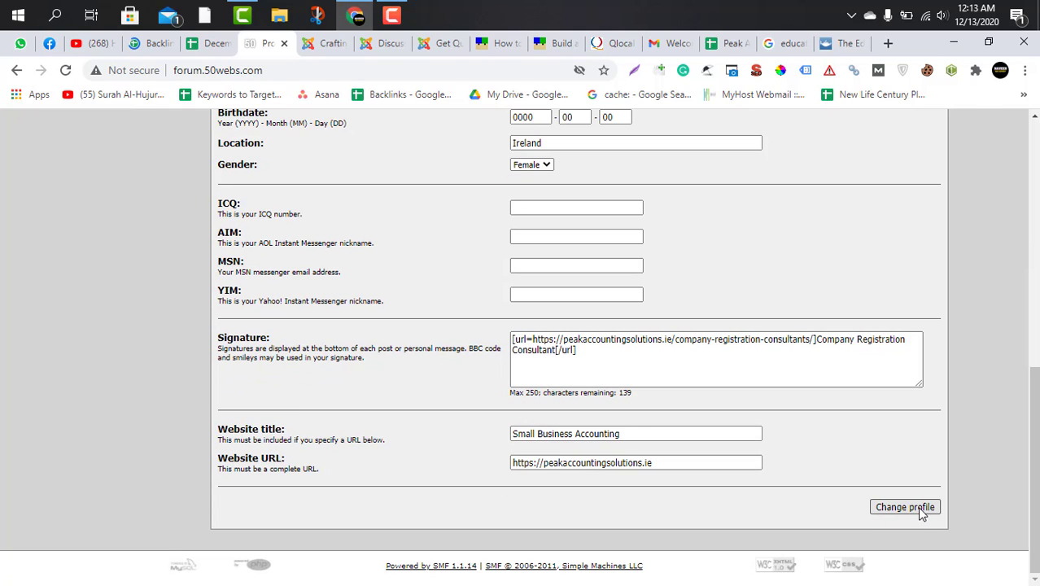
{"action": "left_click", "coordinate": [905, 507]}
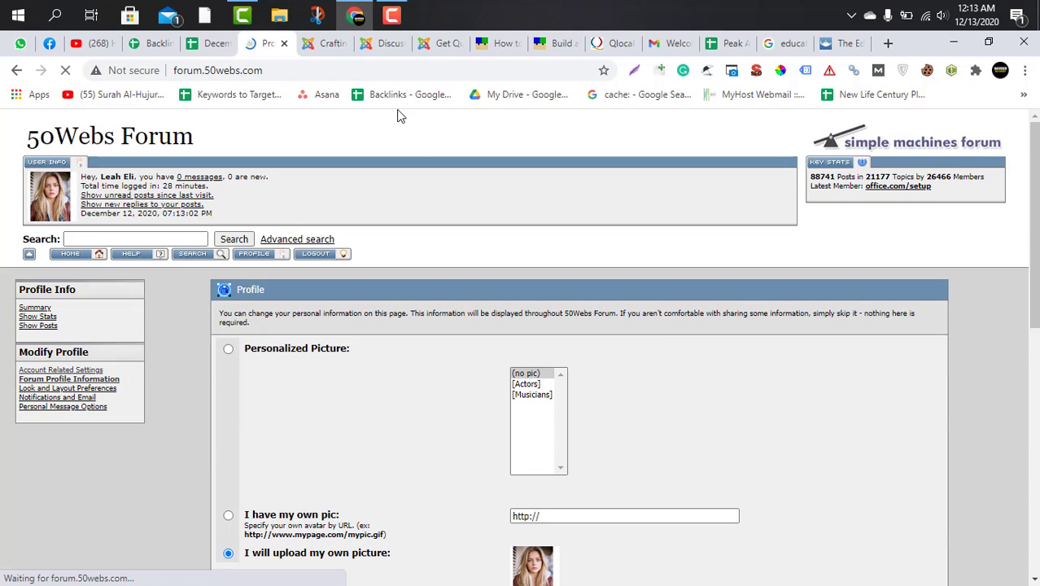
{"action": "left_click", "coordinate": [324, 47]}
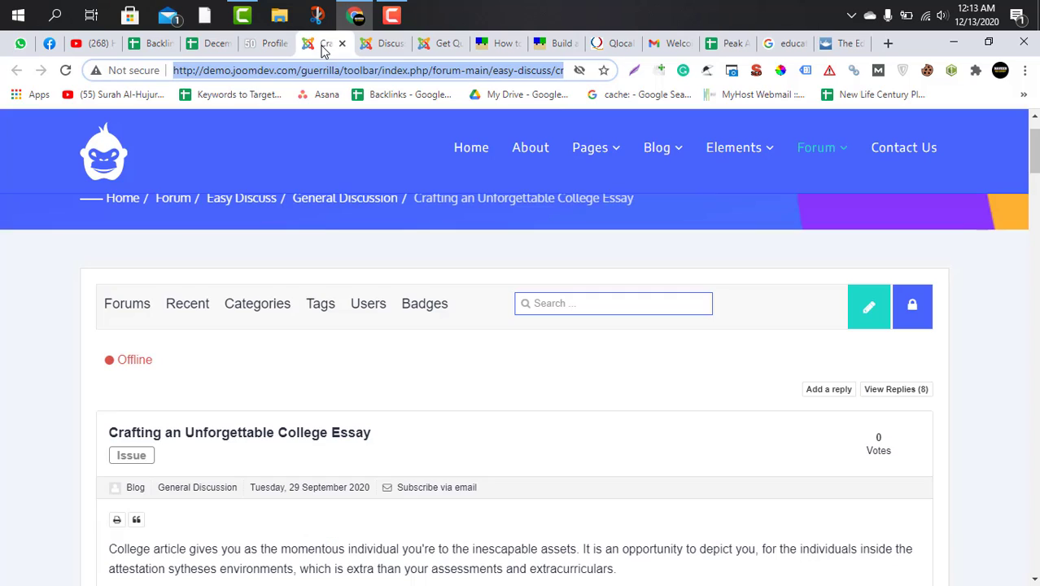
{"action": "left_click", "coordinate": [252, 44]}
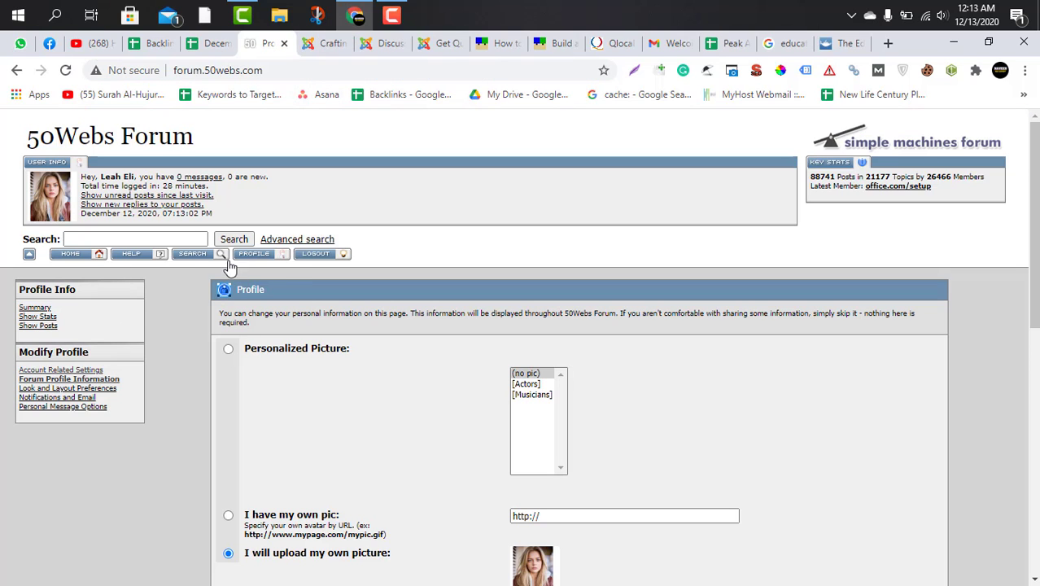
Reopen the "What is web development?" topic in Computer Talks and check the personal text shown beside the posted reply.
{"action": "left_click", "coordinate": [75, 255]}
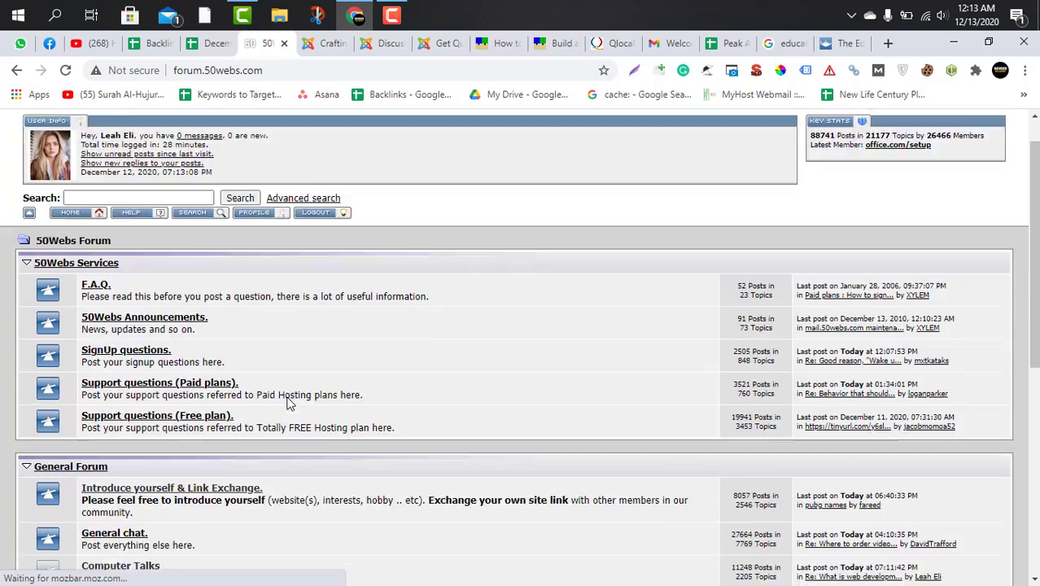
{"action": "scroll", "coordinate": [155, 343], "scroll_direction": "down", "scroll_amount": 4}
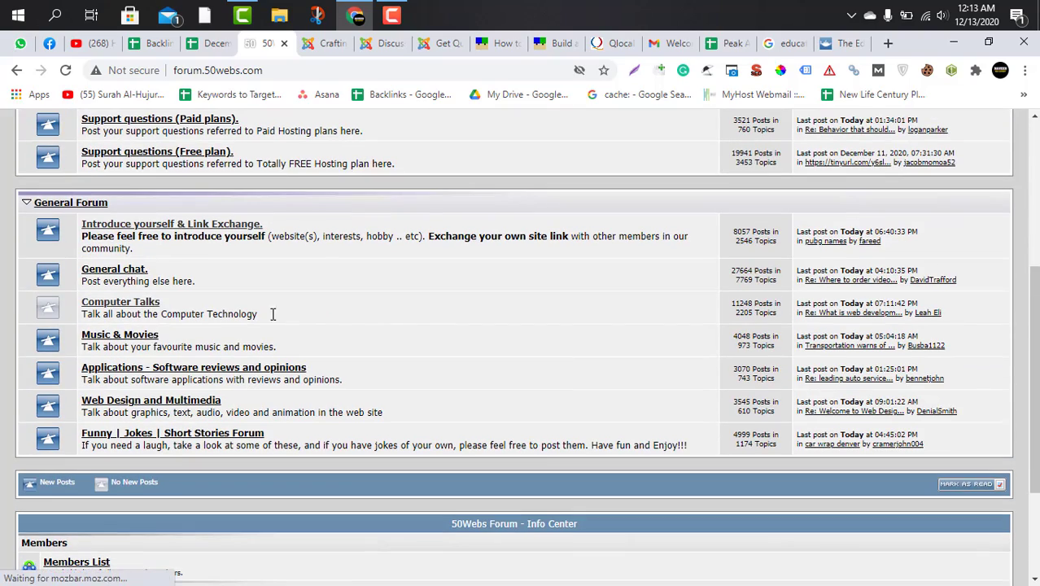
{"action": "scroll", "coordinate": [295, 344], "scroll_direction": "down", "scroll_amount": 4}
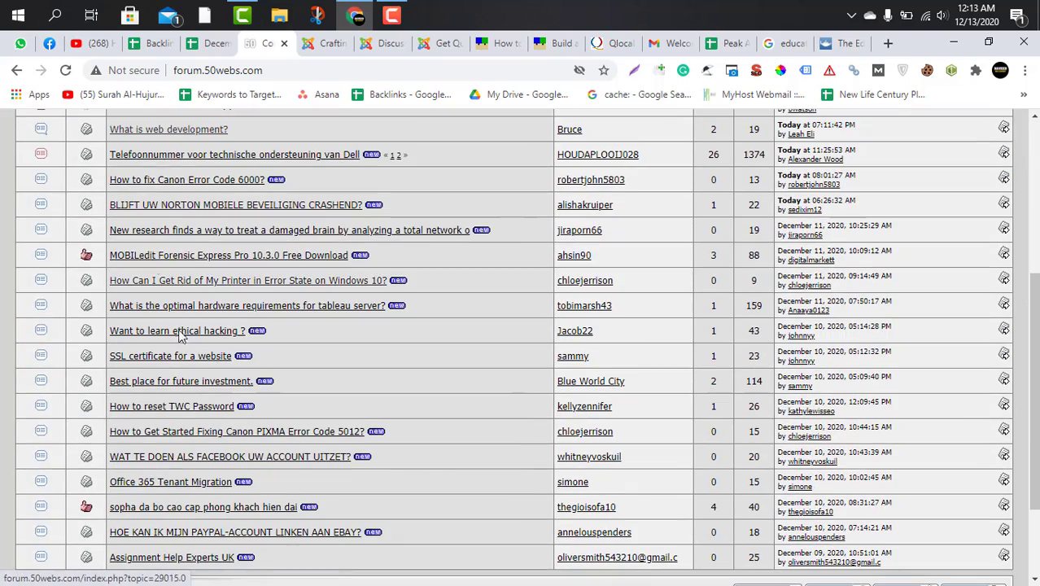
{"action": "scroll", "coordinate": [253, 399], "scroll_direction": "up", "scroll_amount": 2}
{"action": "left_click", "coordinate": [204, 279]}
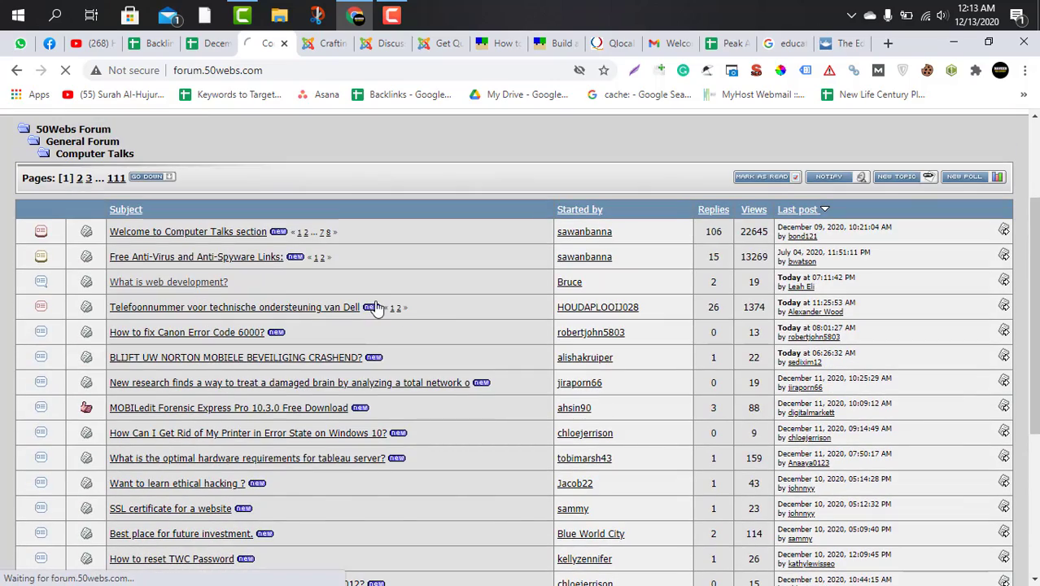
{"action": "scroll", "coordinate": [456, 411], "scroll_direction": "down", "scroll_amount": 6}
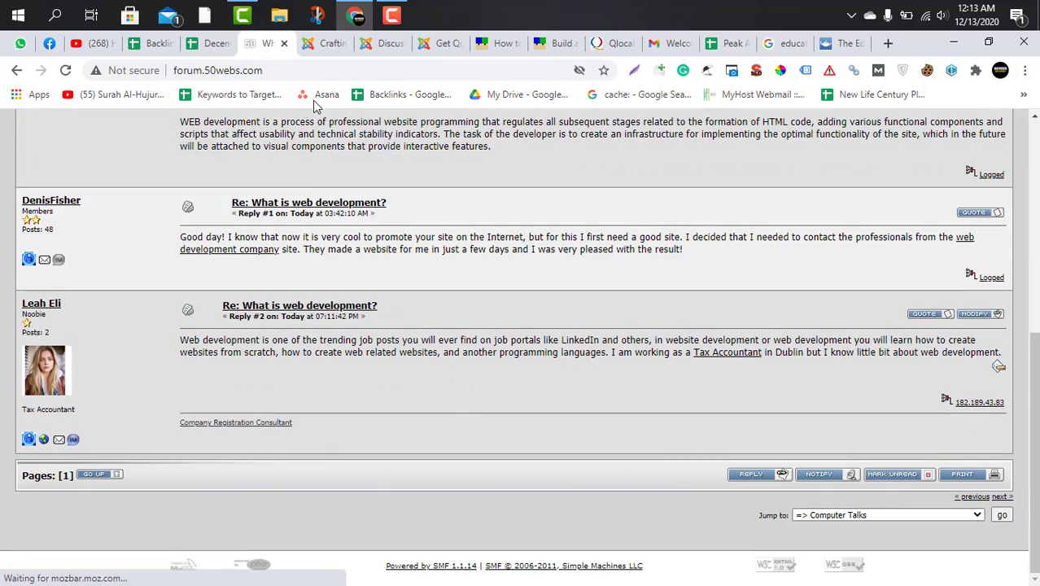
Record the copied 50Webs topic URL as the Peak accounting Link for forum.50webs.com, row 11 of the December Work spreadsheet's forum sheet.
{"action": "left_click", "coordinate": [210, 44]}
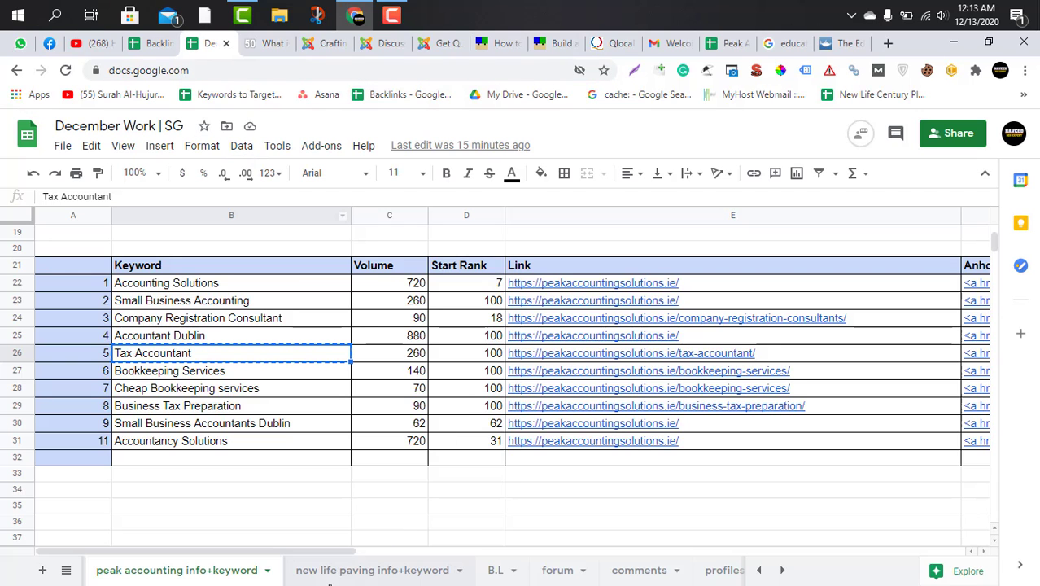
{"action": "left_click", "coordinate": [373, 573]}
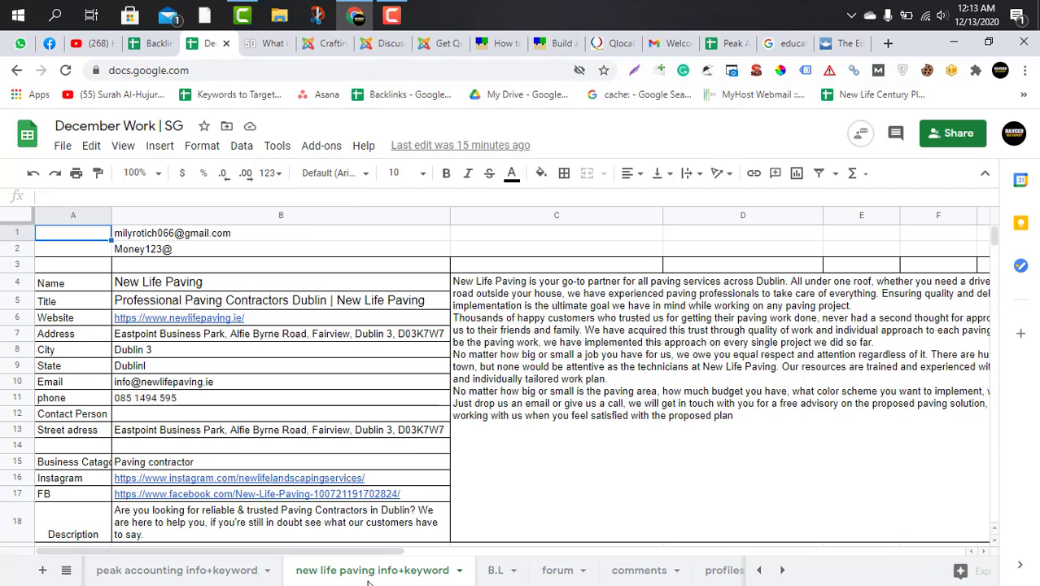
{"action": "left_click", "coordinate": [576, 573]}
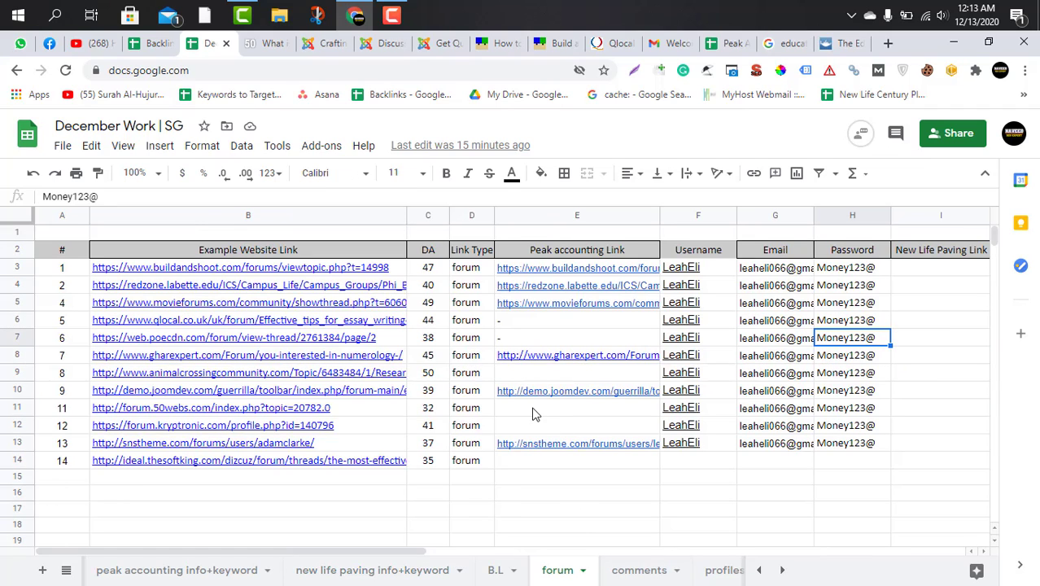
{"action": "mouse_move", "coordinate": [542, 402]}
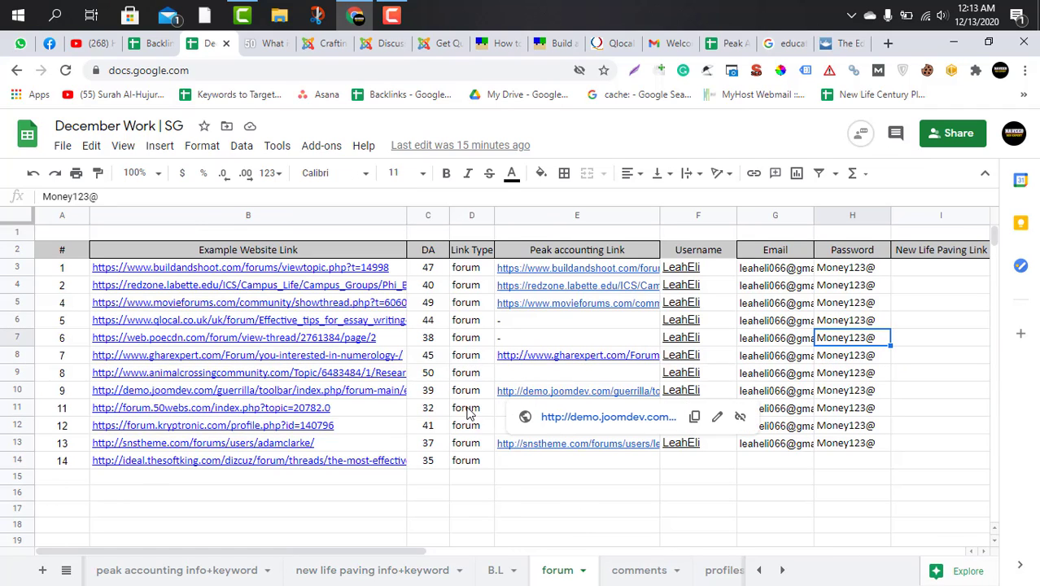
{"action": "left_click", "coordinate": [503, 412]}
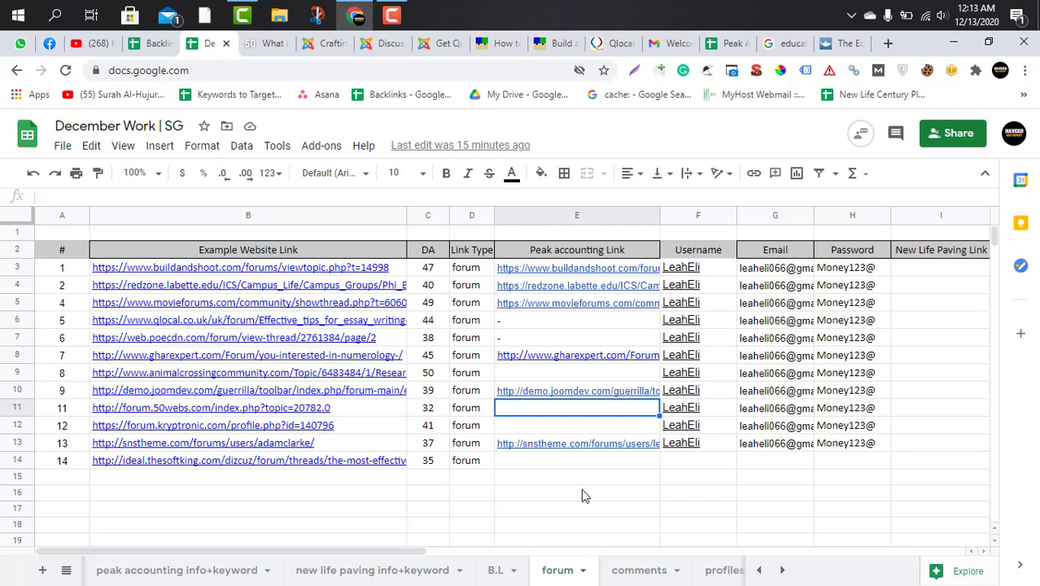
{"action": "type", "text": "http://forum.50webs.com/index.php?topic=20782.0"}
{"action": "left_click", "coordinate": [528, 484]}
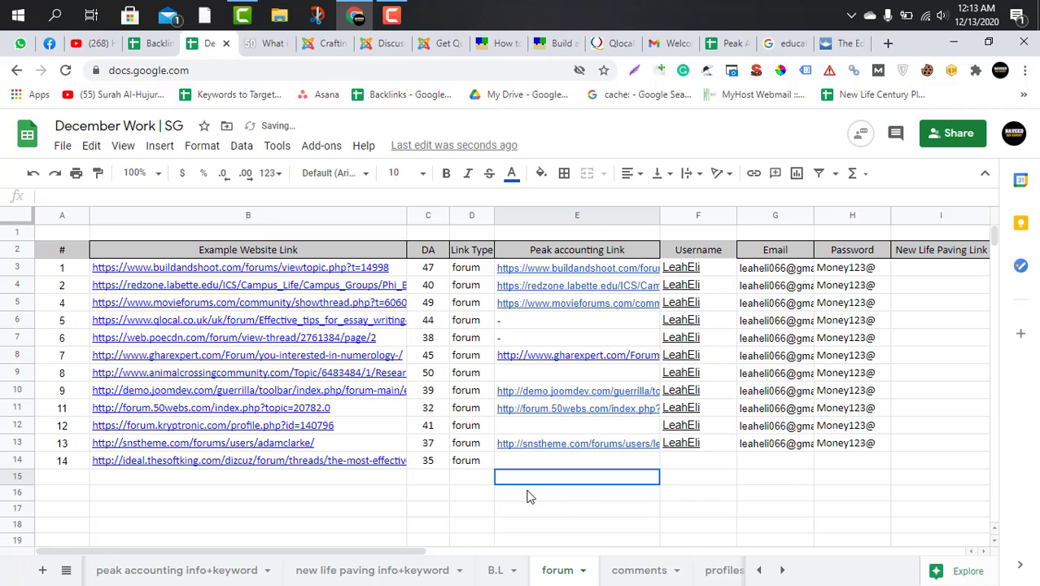
{"action": "left_click", "coordinate": [538, 408]}
{"action": "left_click", "coordinate": [617, 489]}
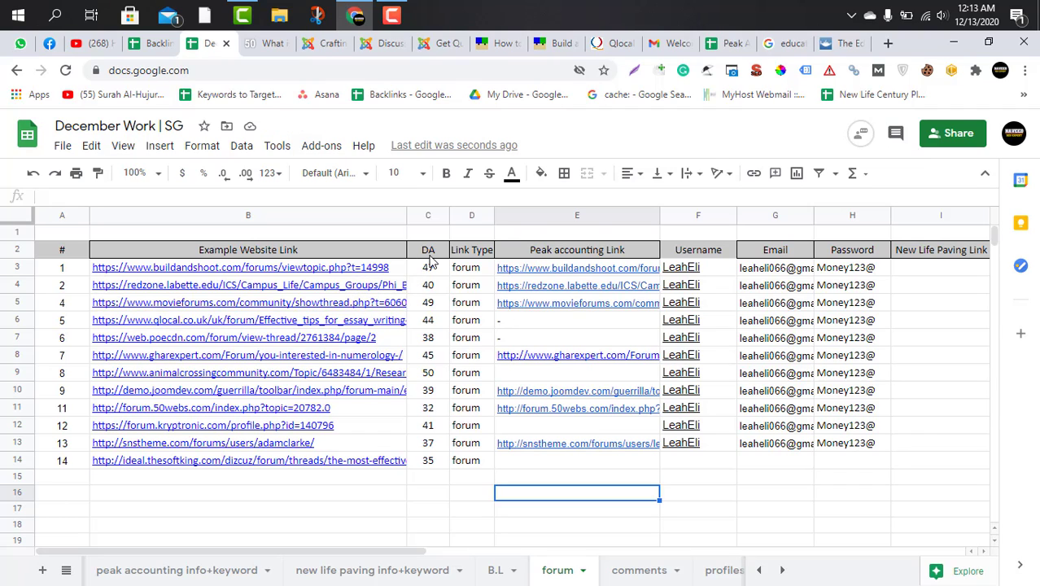
{"action": "left_click", "coordinate": [603, 325]}
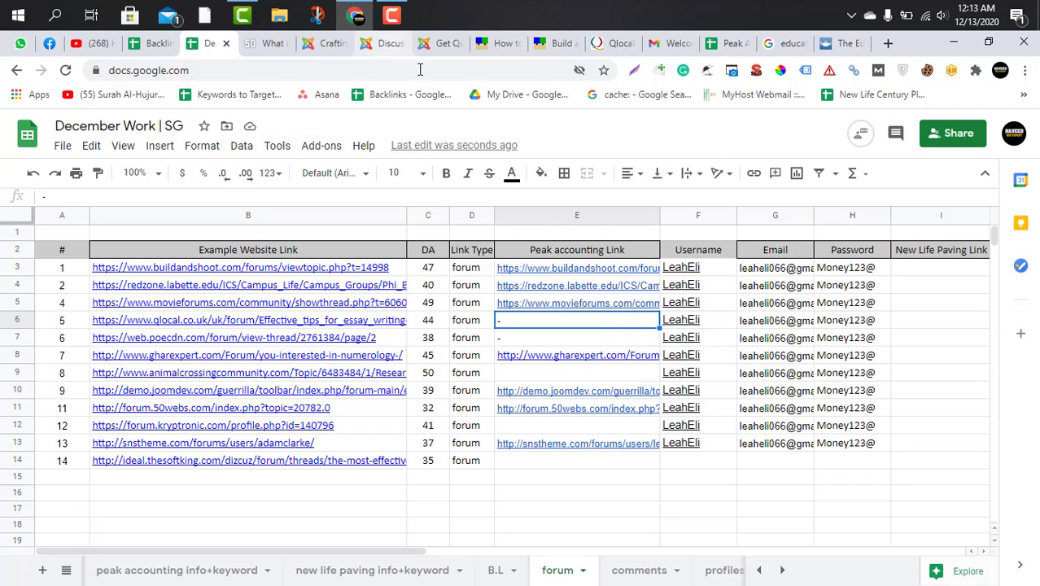
{"action": "mouse_move", "coordinate": [390, 17]}
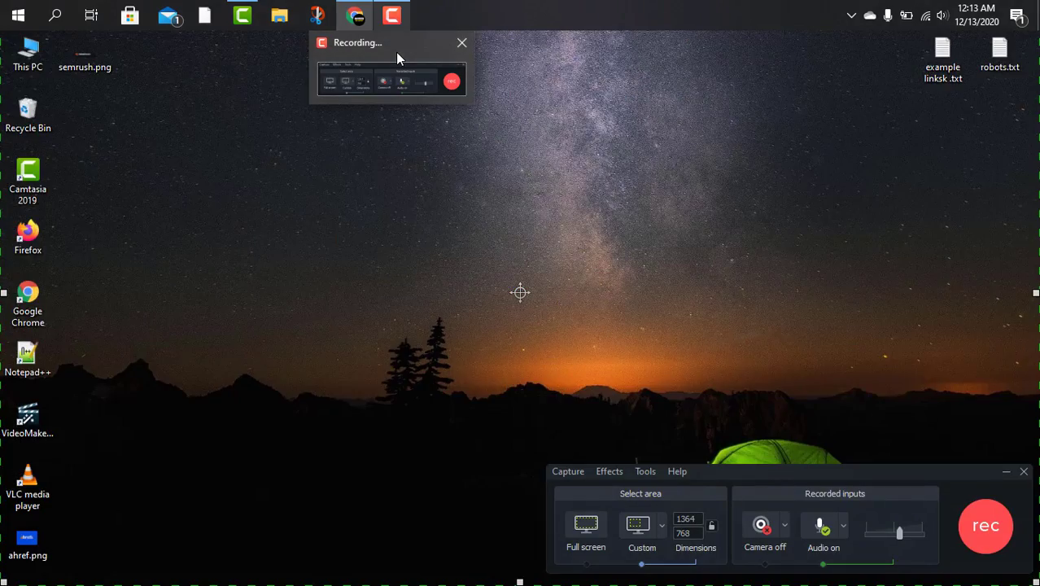
{"action": "left_click", "coordinate": [396, 52]}
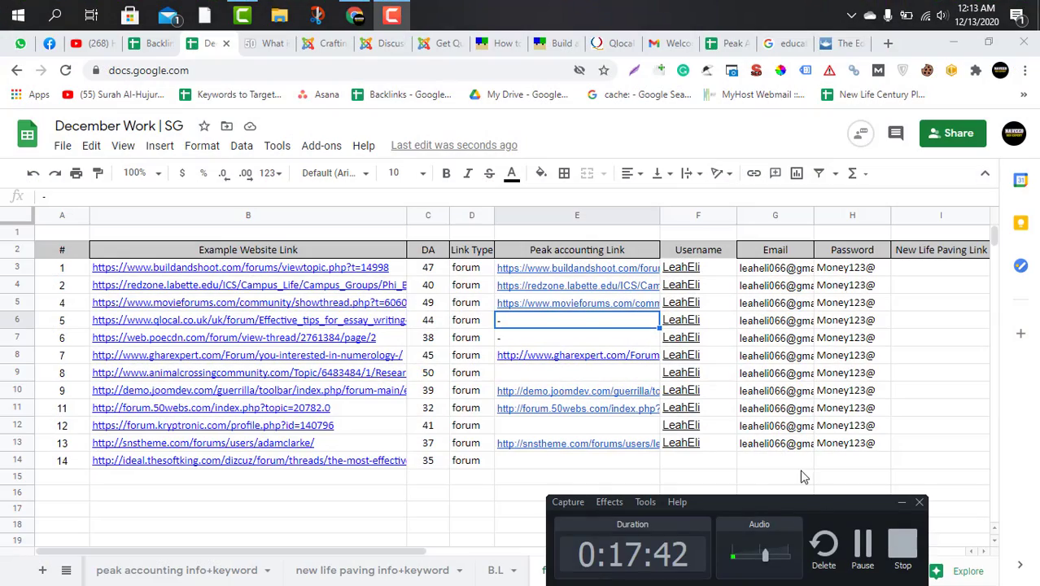
{"action": "left_click_drag", "start_coordinate": [795, 517], "coordinate": [763, 287]}
{"action": "left_click_drag", "start_coordinate": [772, 325], "coordinate": [840, 460]}
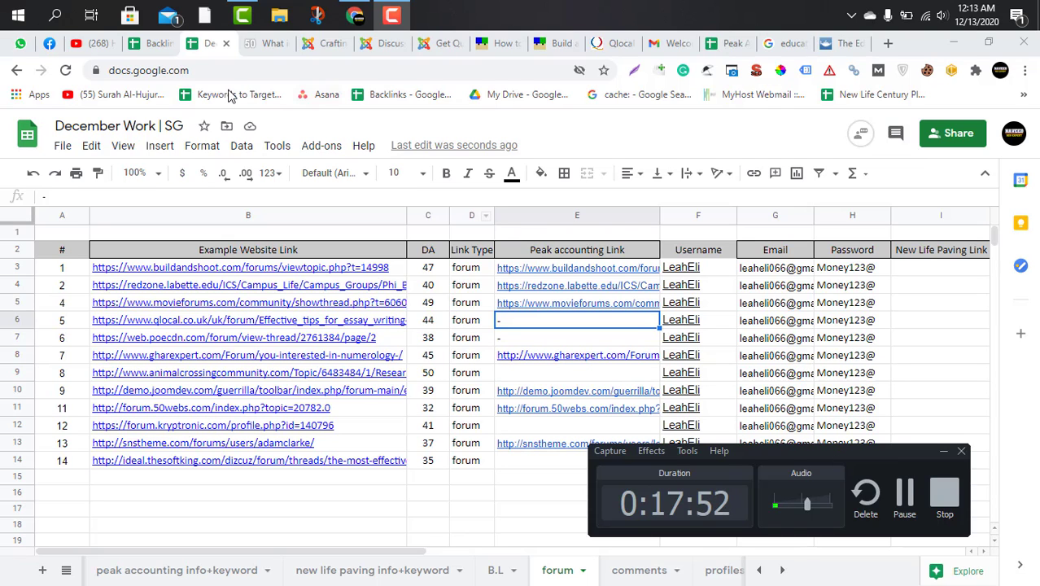
{"action": "left_click", "coordinate": [269, 43]}
{"action": "left_click", "coordinate": [323, 43]}
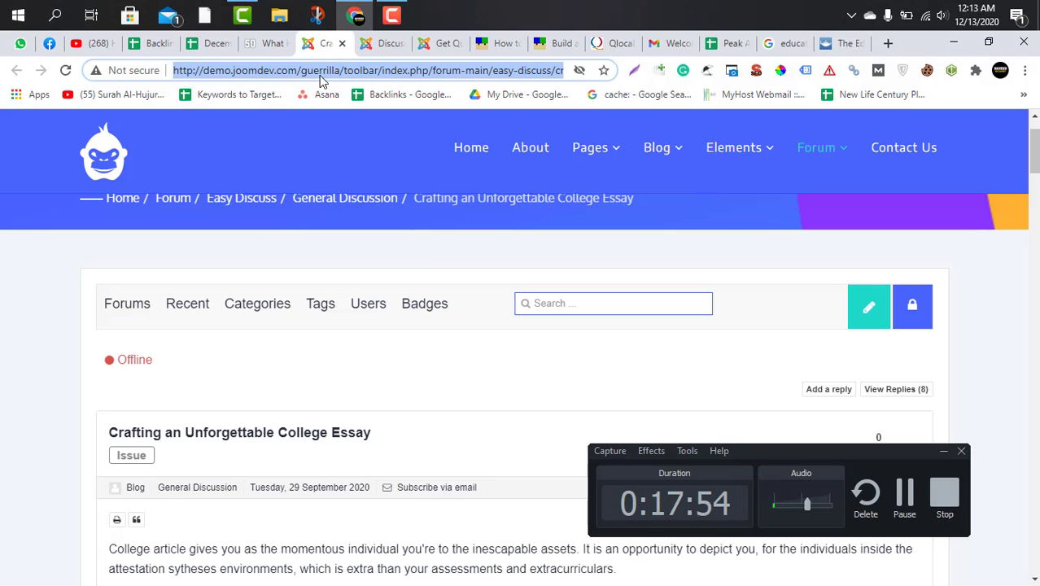
{"action": "scroll", "coordinate": [448, 308], "scroll_direction": "down", "scroll_amount": 5}
{"action": "scroll", "coordinate": [448, 309], "scroll_direction": "up", "scroll_amount": 5}
{"action": "scroll", "coordinate": [450, 306], "scroll_direction": "down", "scroll_amount": 3}
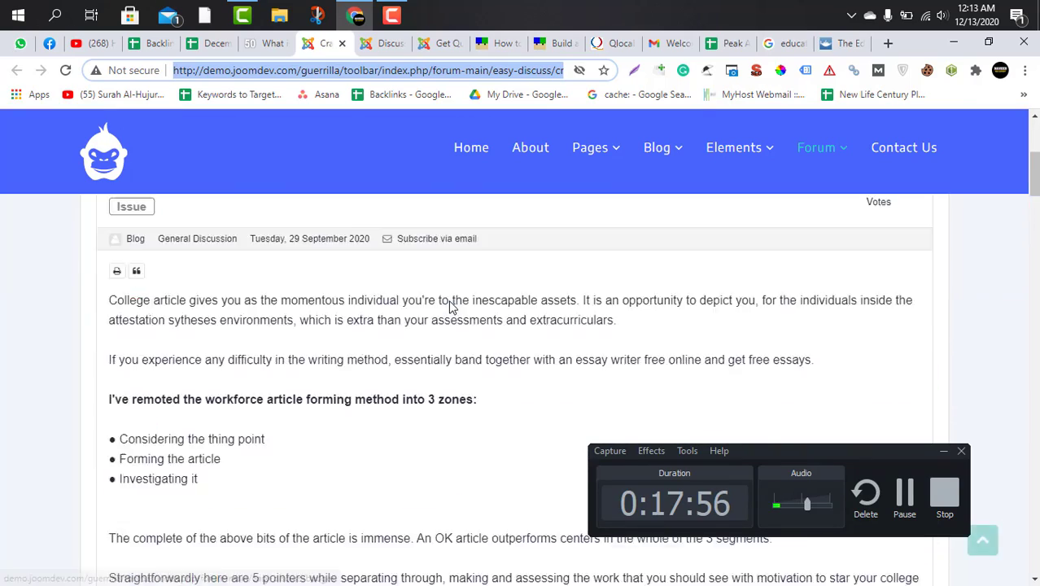
{"action": "scroll", "coordinate": [450, 307], "scroll_direction": "up", "scroll_amount": 4}
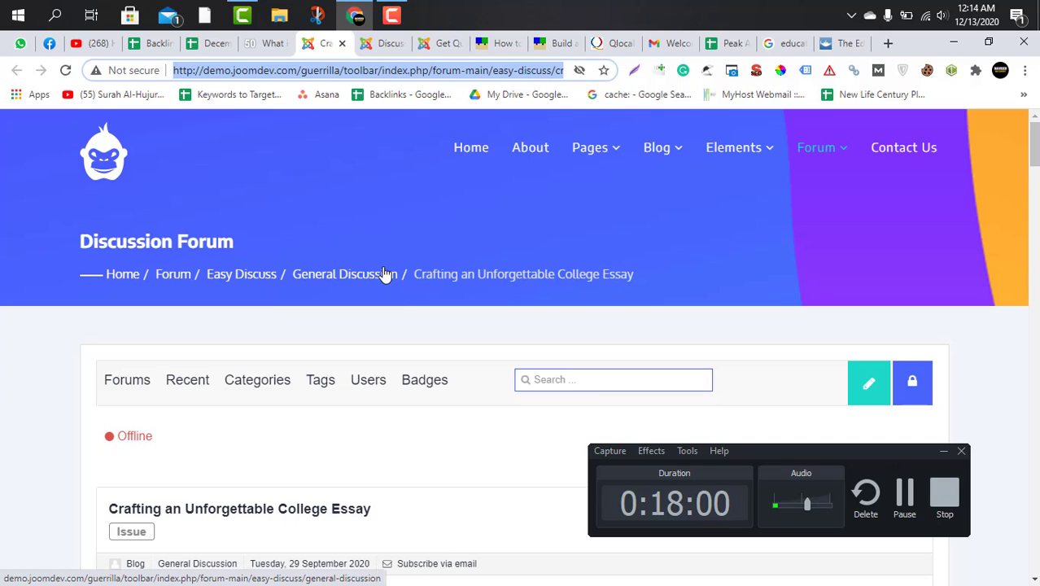
Return to the 50Webs "What is web development?" topic and review the opening post and the text of the posted reply.
{"action": "left_click", "coordinate": [263, 48]}
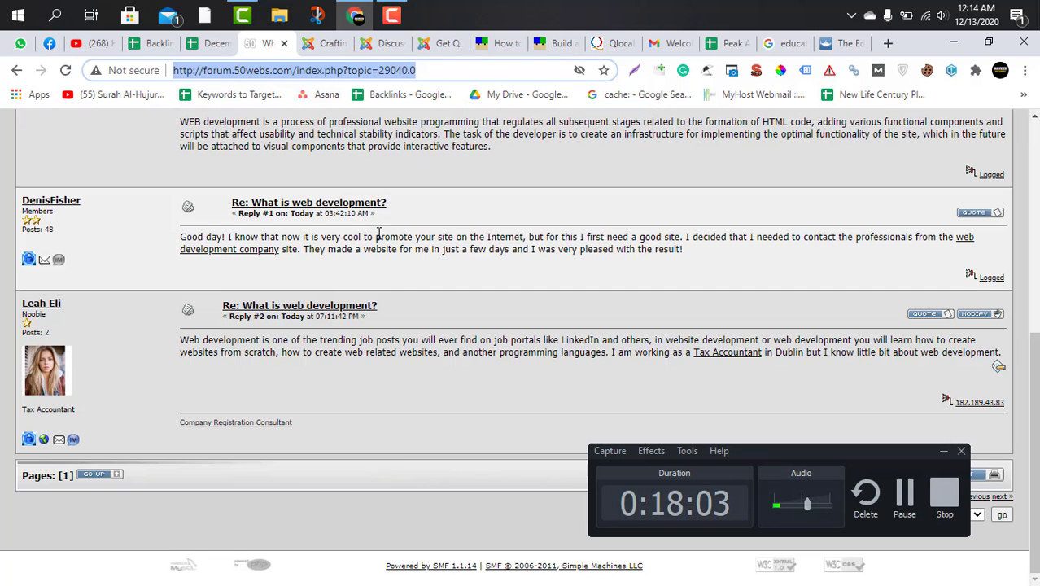
{"action": "scroll", "coordinate": [399, 273], "scroll_direction": "up", "scroll_amount": 2}
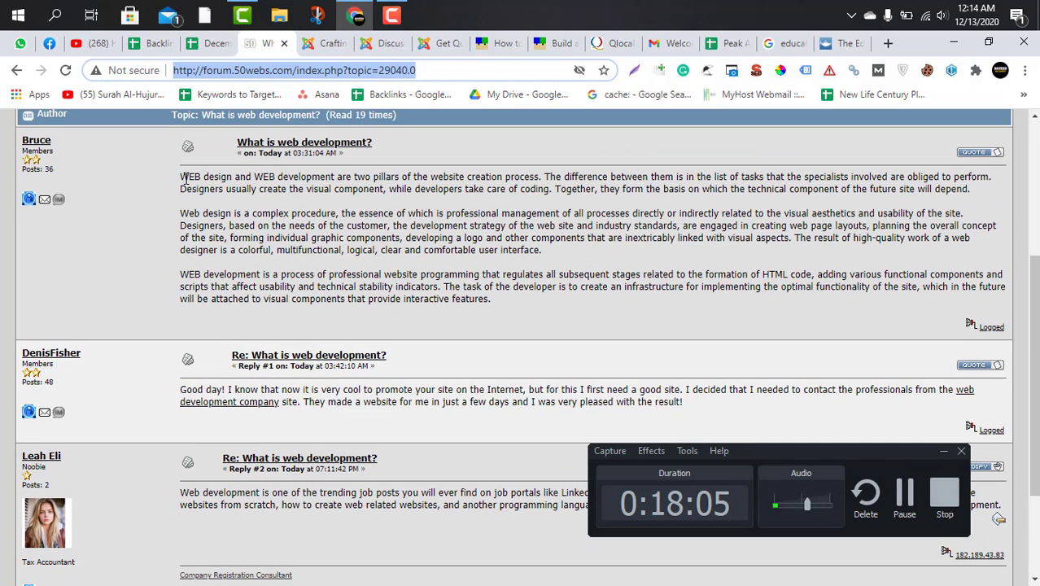
{"action": "left_click_drag", "start_coordinate": [189, 179], "coordinate": [436, 195]}
{"action": "left_click", "coordinate": [567, 266]}
{"action": "scroll", "coordinate": [431, 346], "scroll_direction": "down", "scroll_amount": 2}
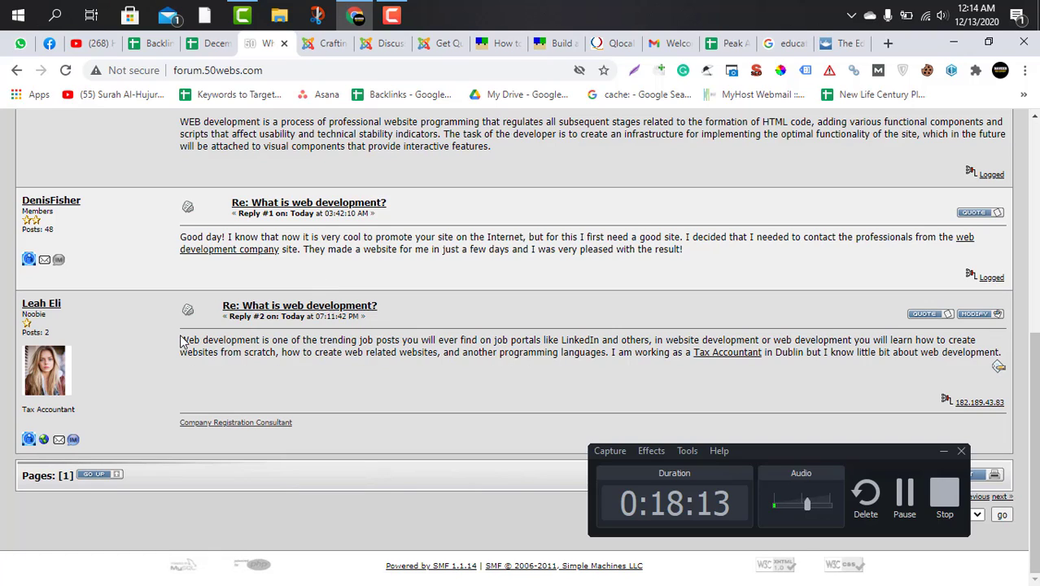
{"action": "left_click_drag", "start_coordinate": [181, 342], "coordinate": [439, 353]}
{"action": "left_click", "coordinate": [474, 379]}
{"action": "left_click_drag", "start_coordinate": [181, 340], "coordinate": [654, 361]}
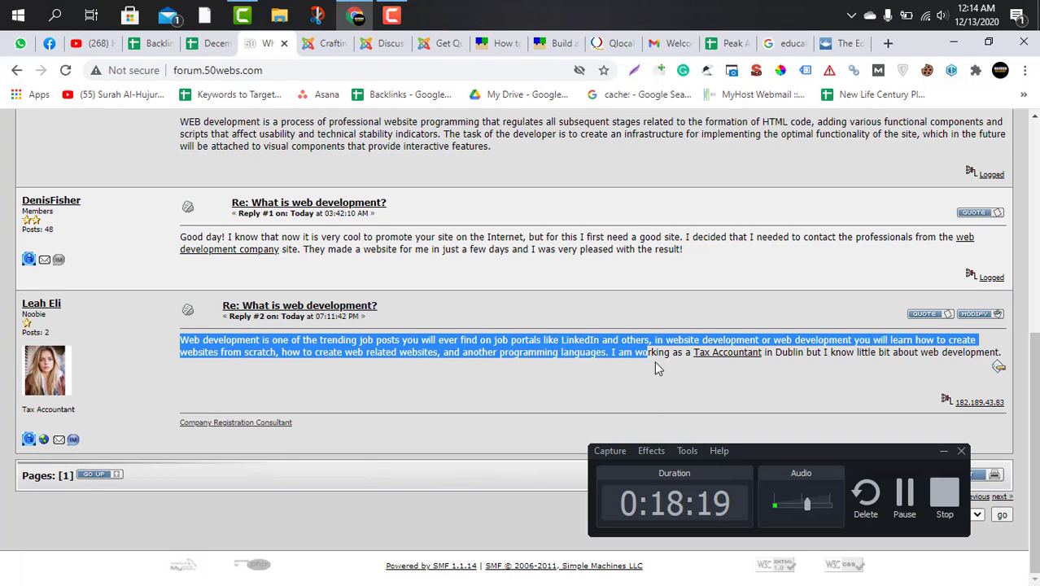
{"action": "left_click", "coordinate": [651, 366]}
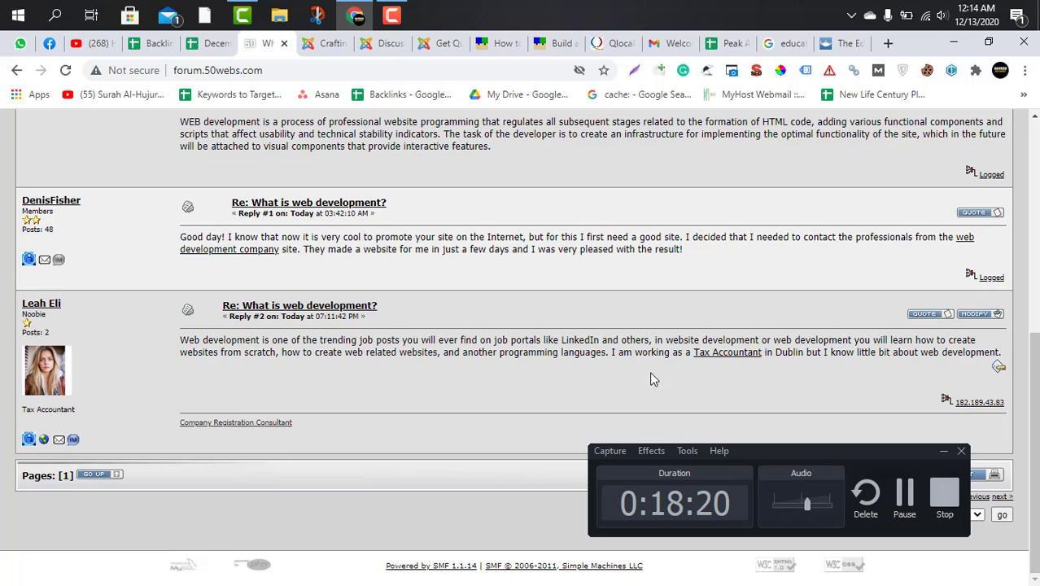
{"action": "left_click_drag", "start_coordinate": [181, 342], "coordinate": [647, 356]}
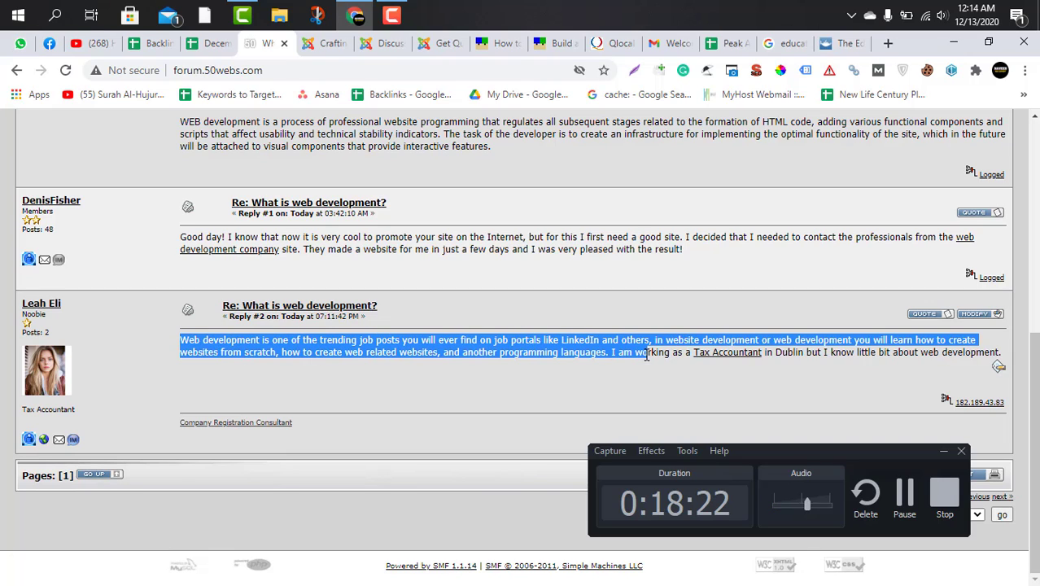
{"action": "left_click", "coordinate": [653, 415]}
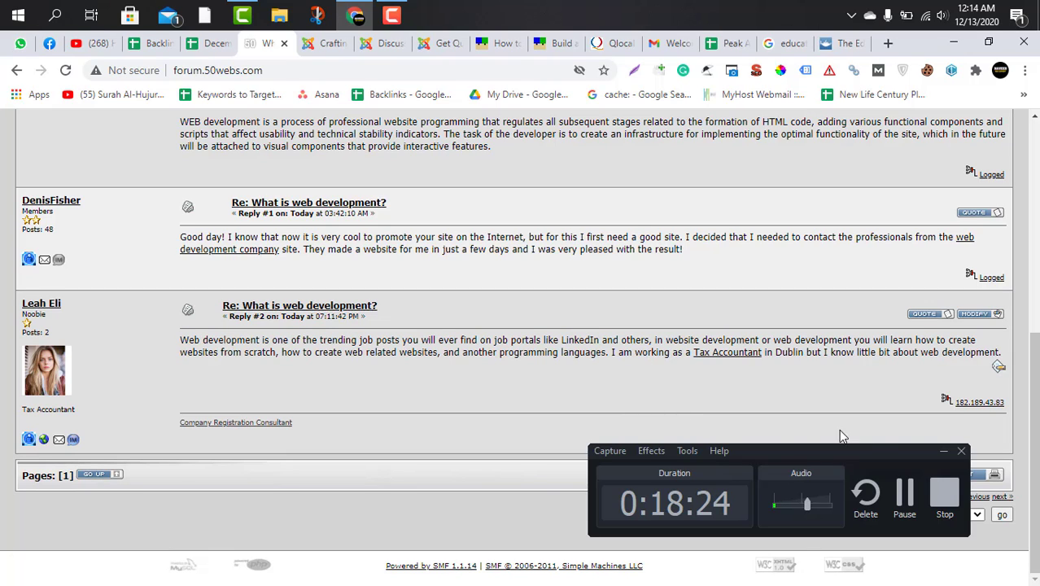